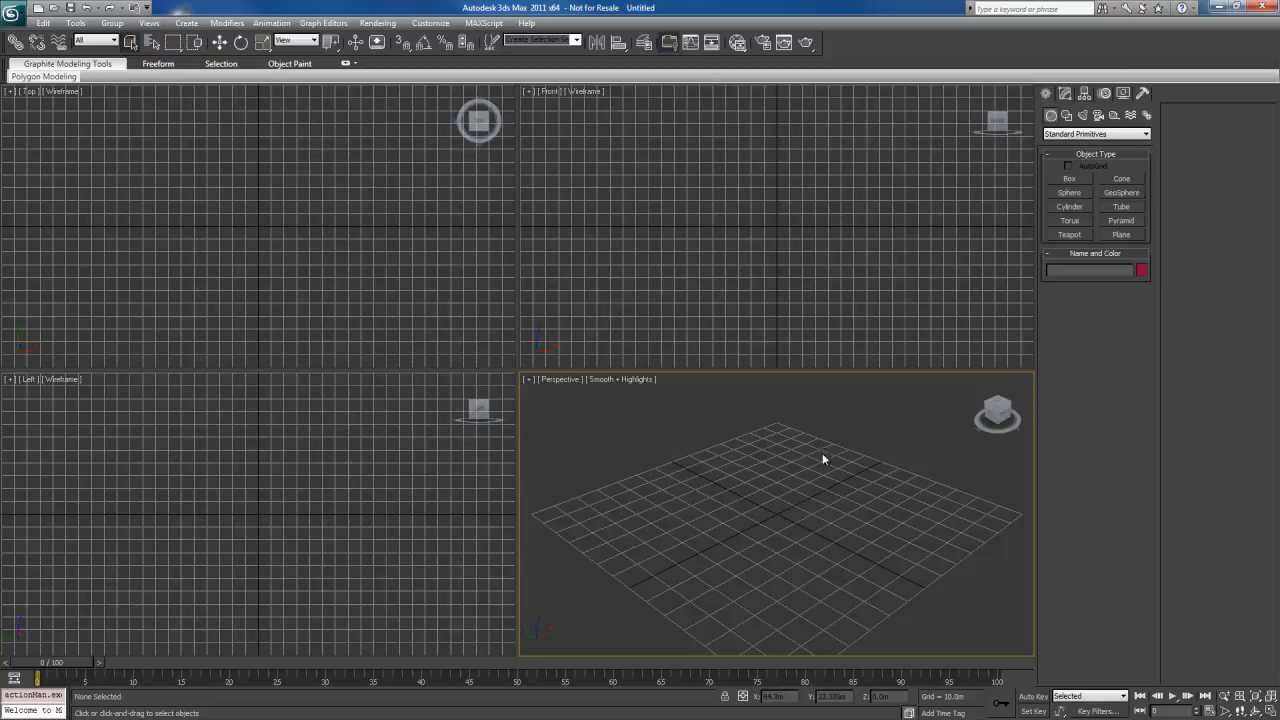
Open the scene file Example - Building.max and view the textured building wall
{"action": "key", "text": "ctrl+o"}
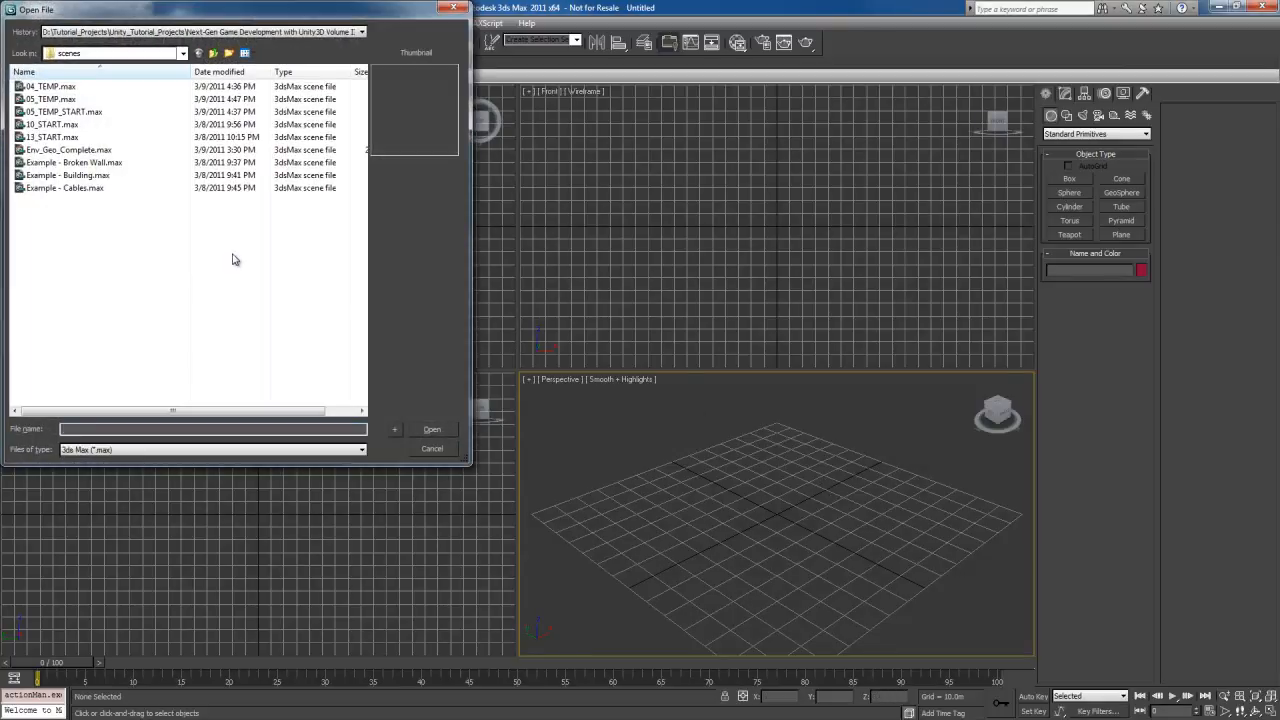
{"action": "double_click", "coordinate": [76, 174]}
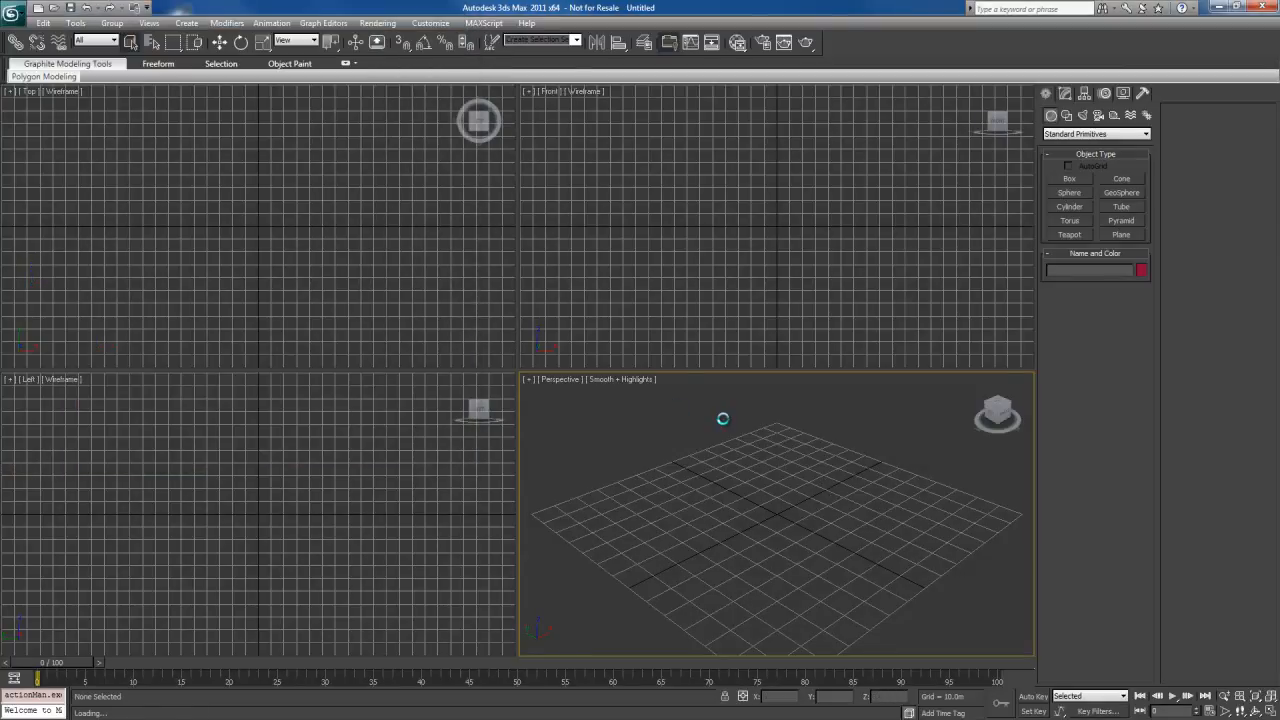
{"action": "middle_click_drag", "start_coordinate": [561, 480], "coordinate": [655, 477], "text": "alt"}
{"action": "scroll", "coordinate": [546, 480], "scroll_direction": "up", "scroll_amount": 3}
{"action": "scroll", "coordinate": [654, 477], "scroll_direction": "up", "scroll_amount": 2}
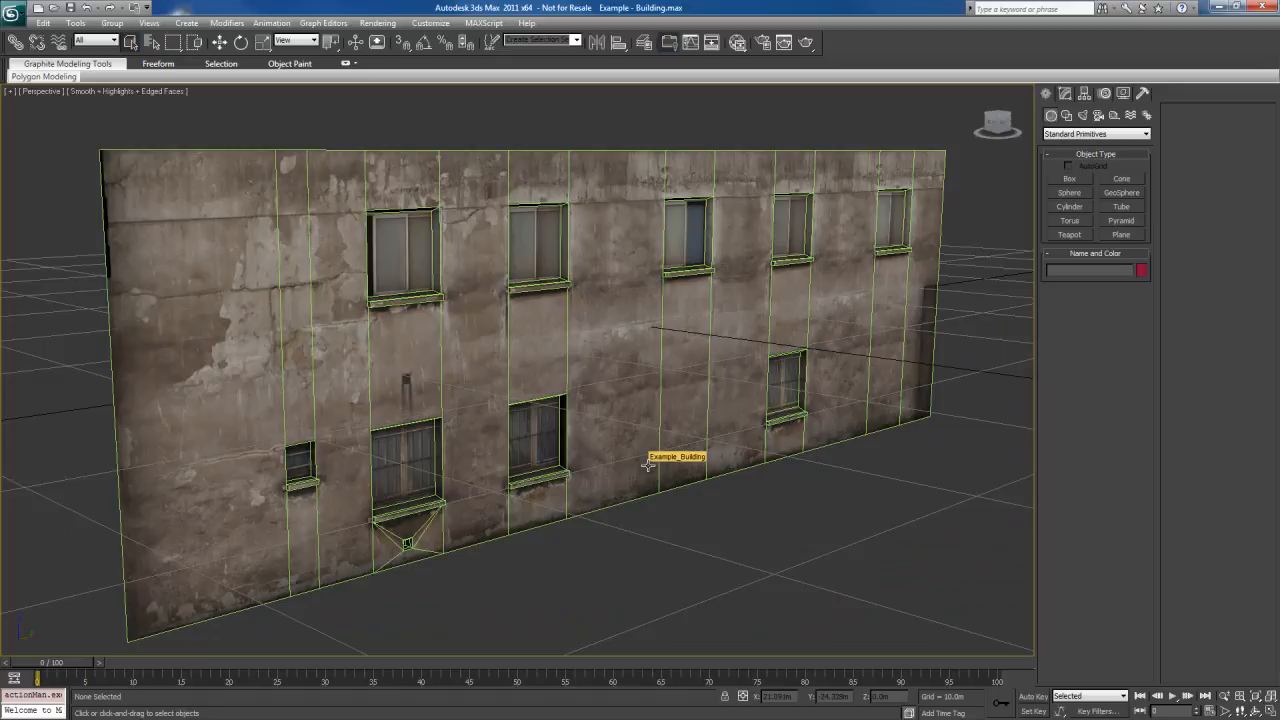
{"action": "middle_click_drag", "start_coordinate": [648, 465], "coordinate": [656, 475], "text": "alt"}
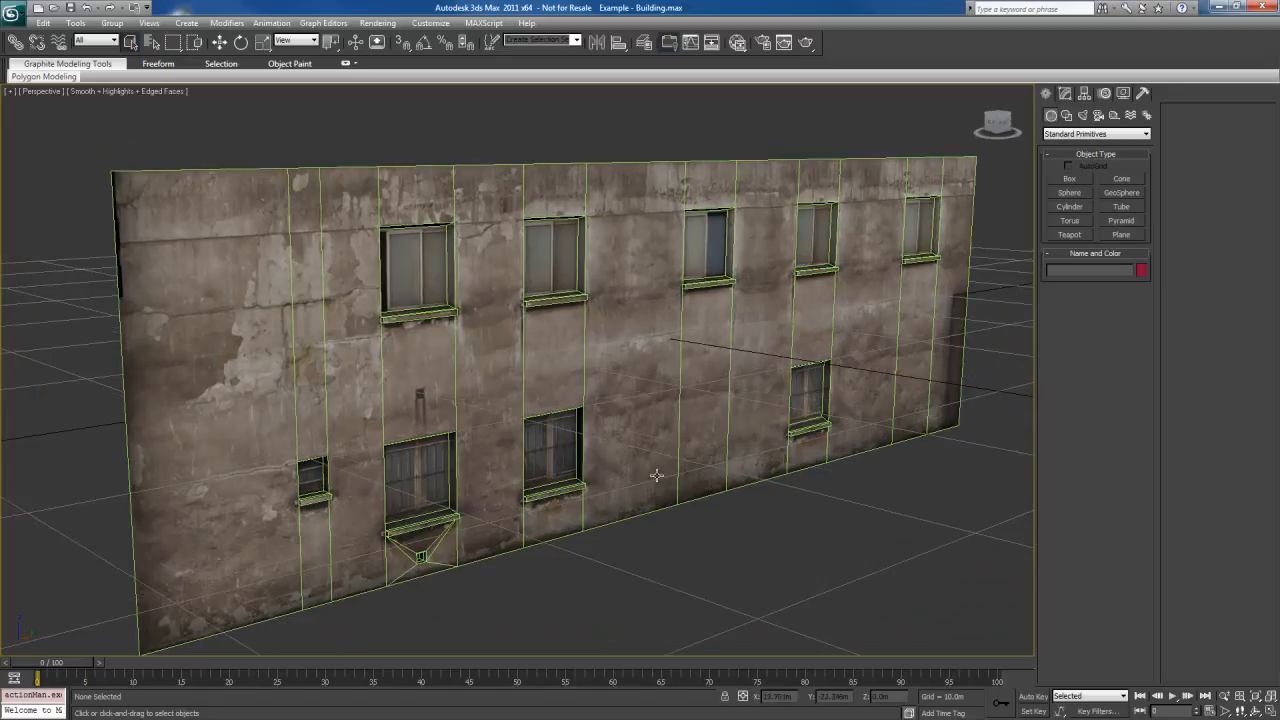
{"action": "middle_click_drag", "start_coordinate": [664, 384], "coordinate": [656, 372], "text": "alt"}
{"action": "left_click", "coordinate": [661, 342]}
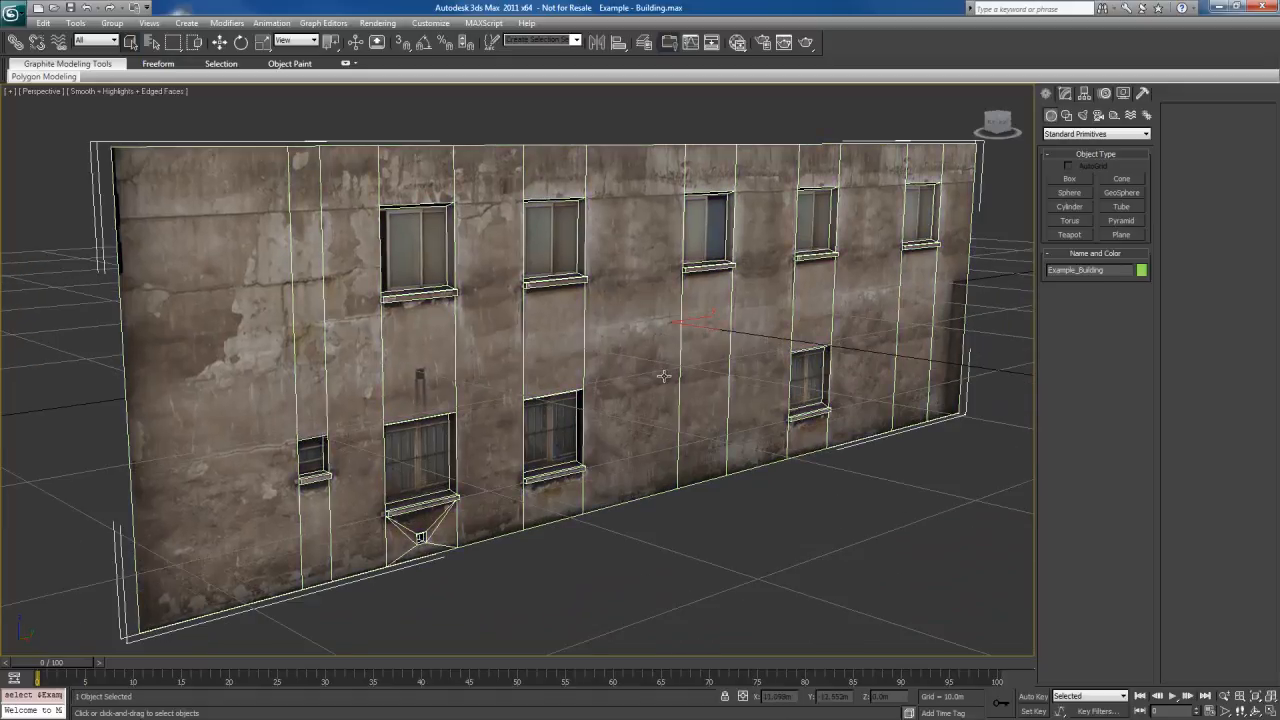
{"action": "left_click", "coordinate": [598, 118]}
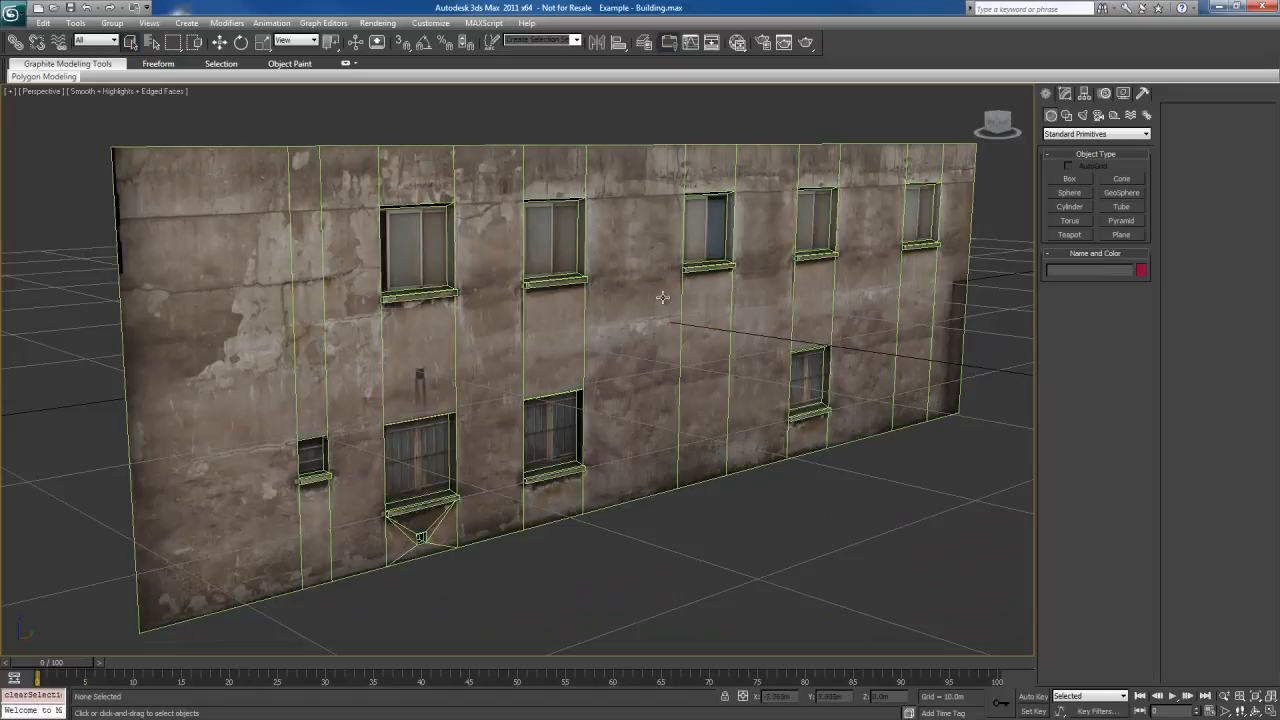
Configure the Direct3D viewport driver with a download texture size of 512, matching bitmap size as closely as possible
{"action": "left_click", "coordinate": [430, 22]}
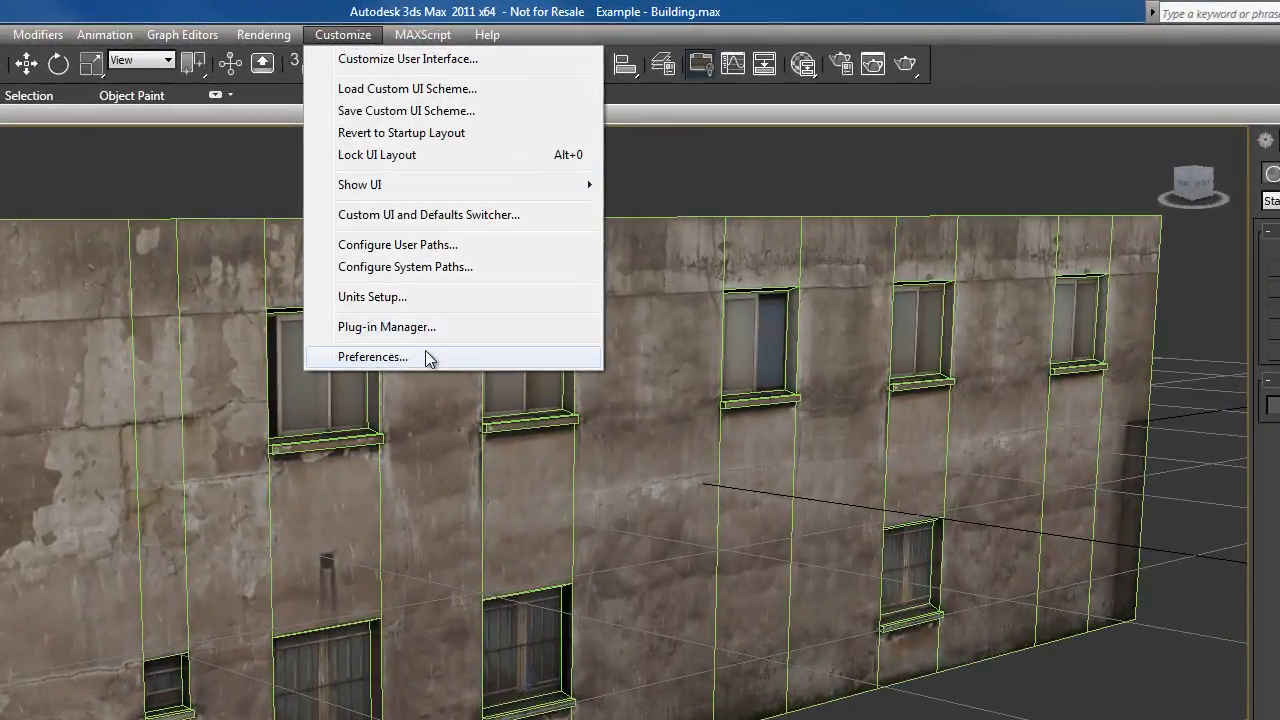
{"action": "left_click", "coordinate": [426, 355]}
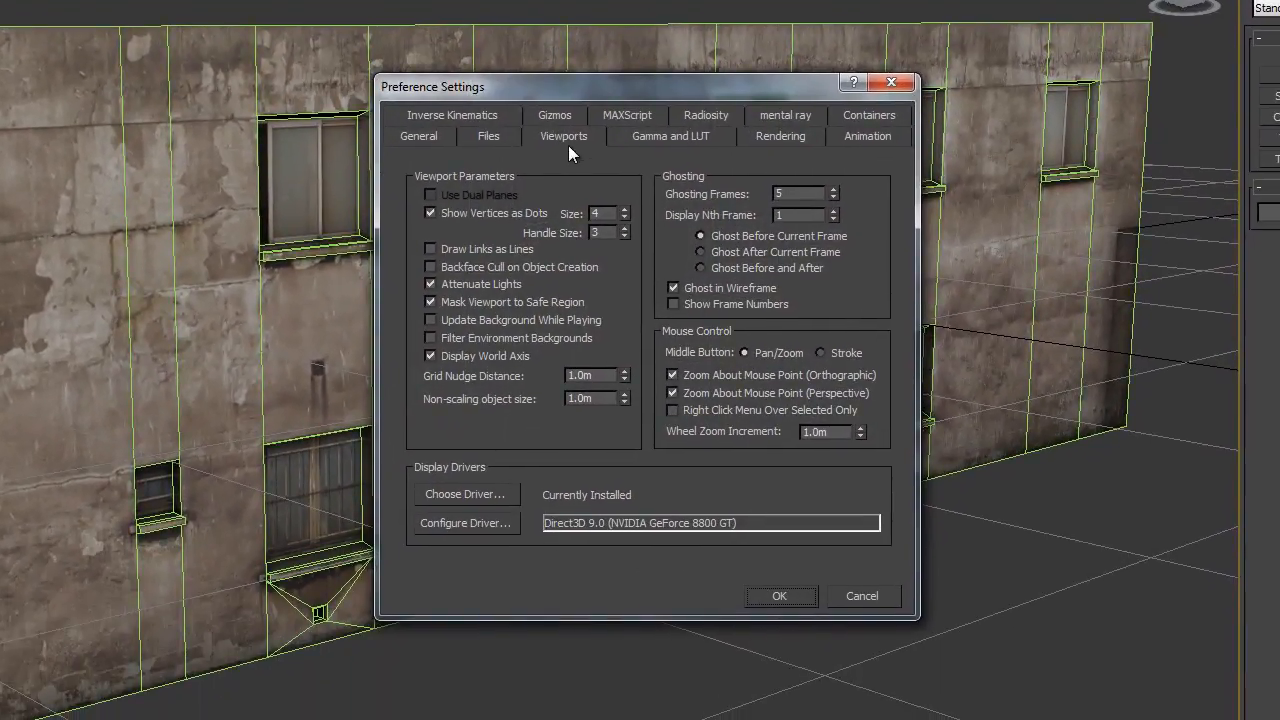
{"action": "left_click", "coordinate": [481, 522]}
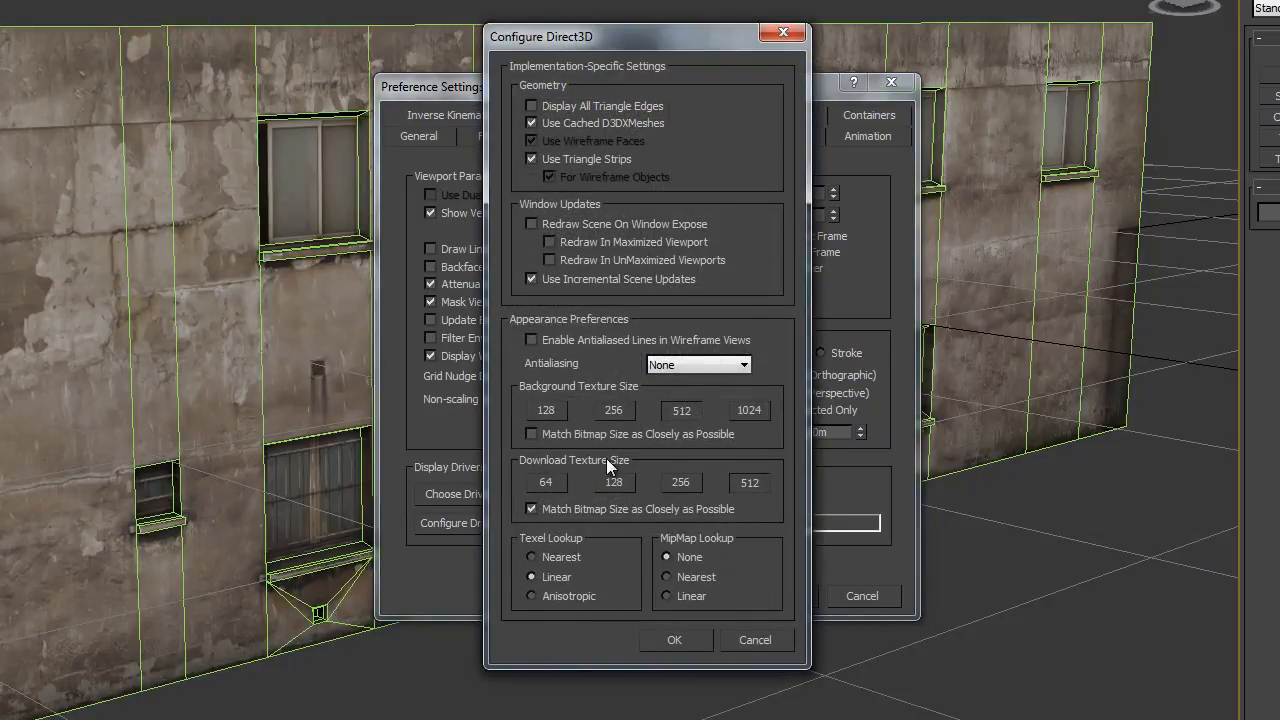
{"action": "left_click", "coordinate": [743, 487]}
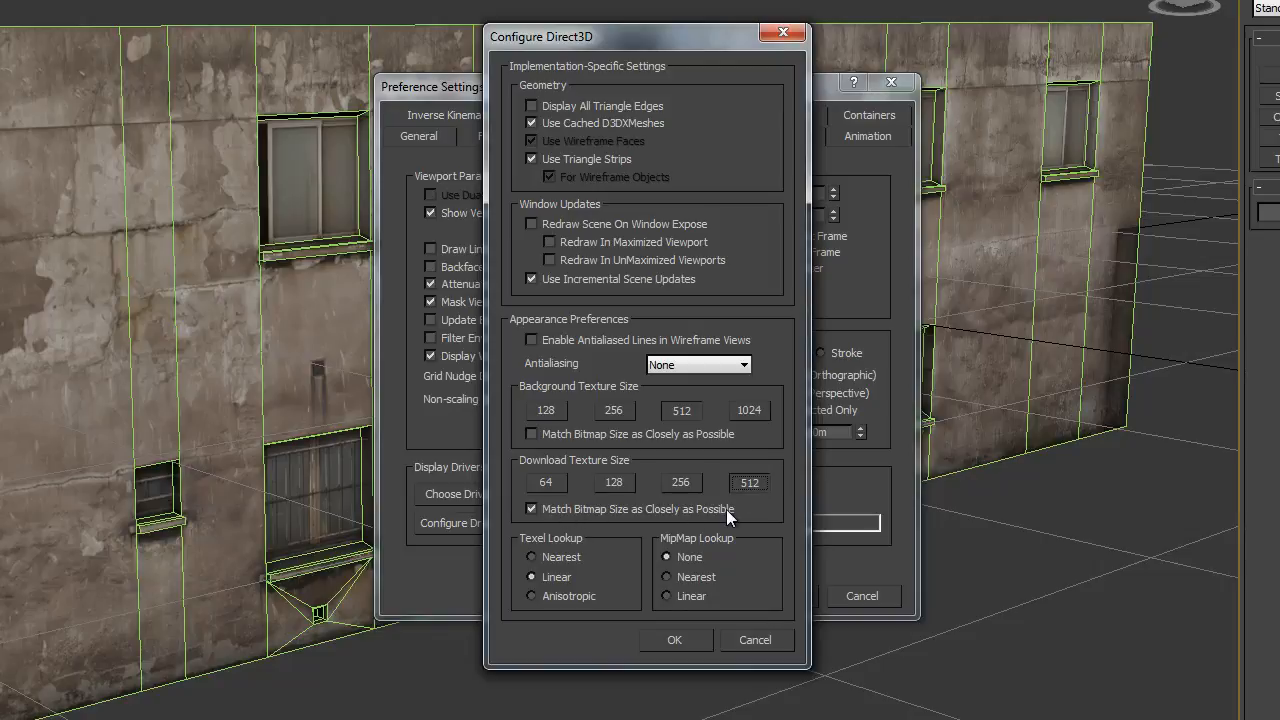
{"action": "left_click", "coordinate": [673, 639]}
{"action": "left_click", "coordinate": [777, 596]}
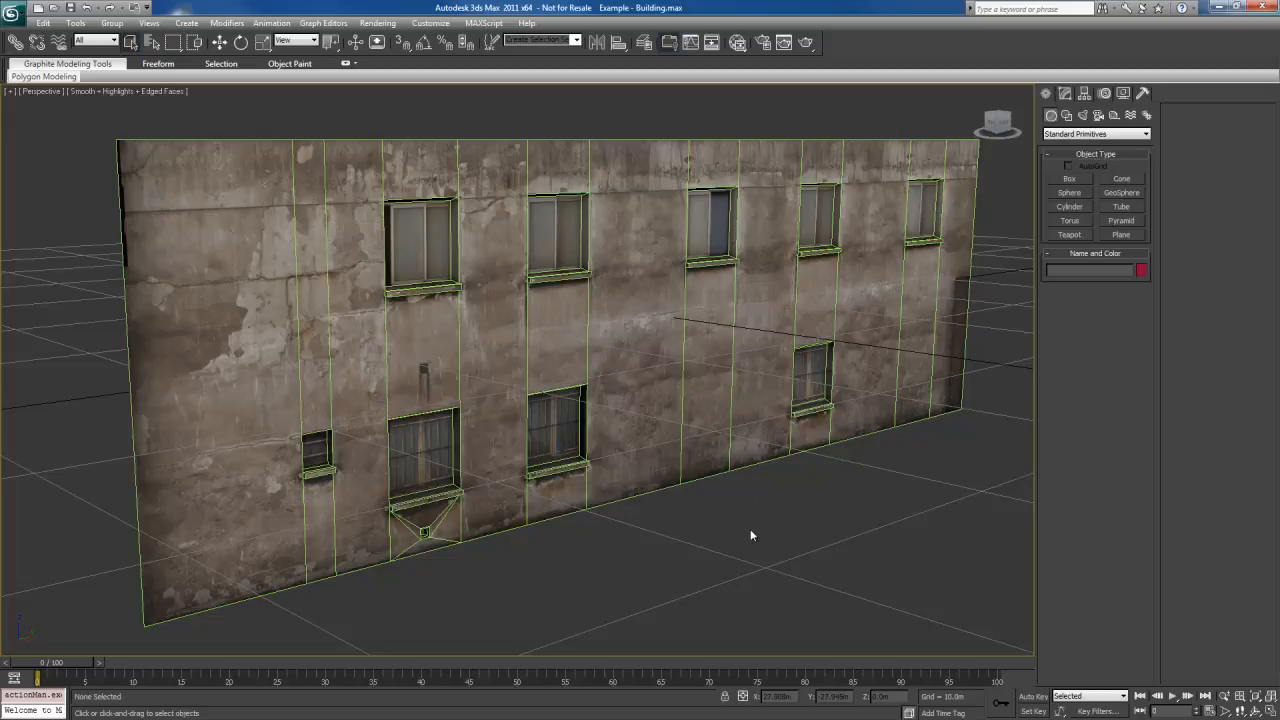
{"action": "left_click", "coordinate": [117, 92]}
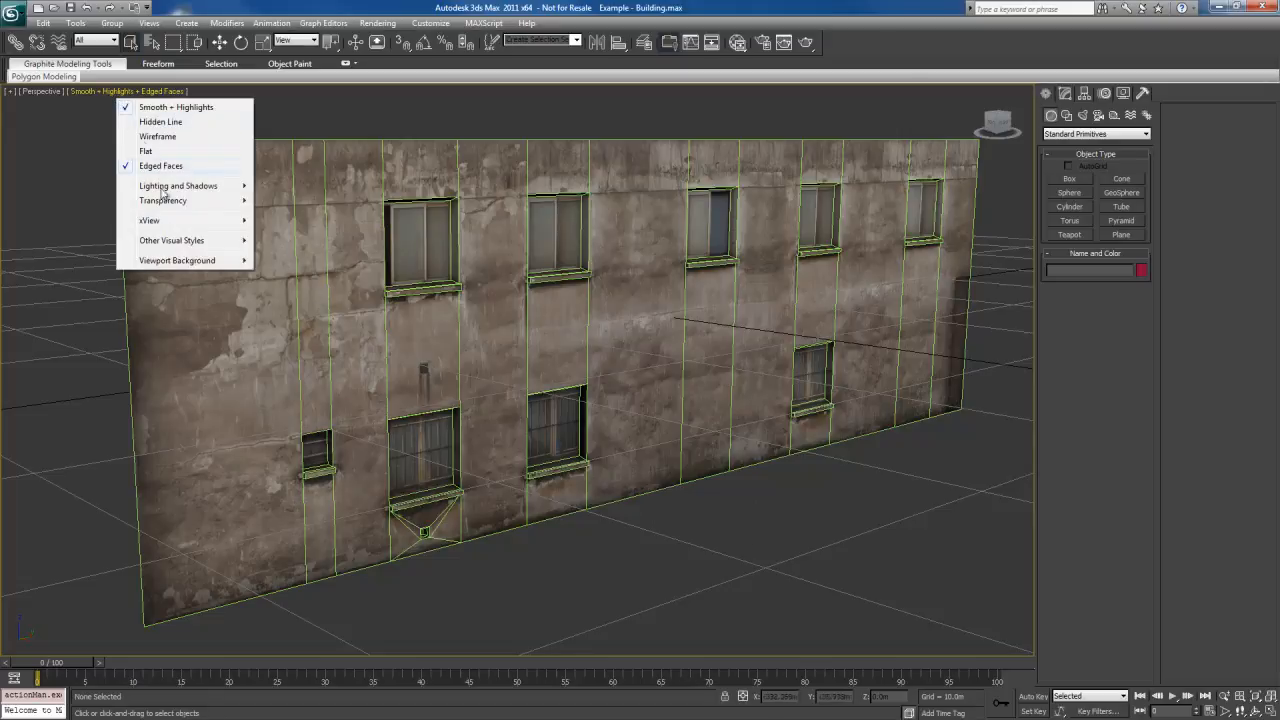
{"action": "mouse_move", "coordinate": [195, 188]}
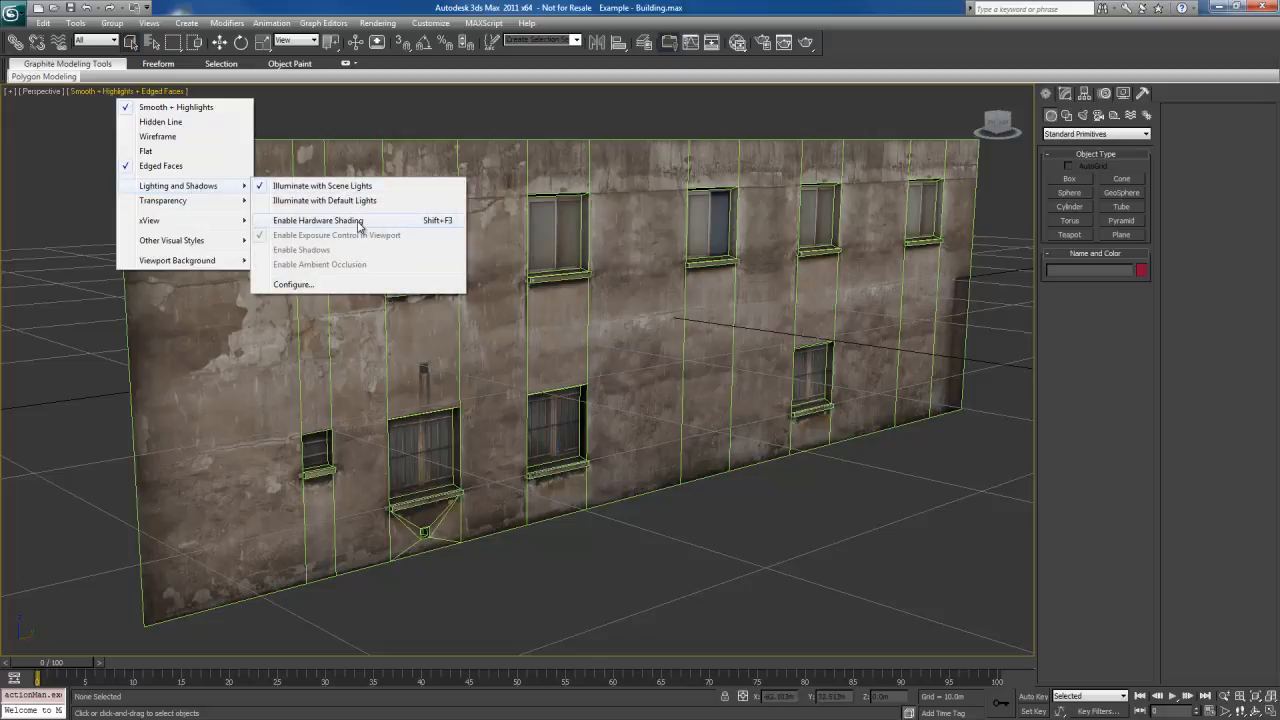
{"action": "left_click", "coordinate": [775, 516]}
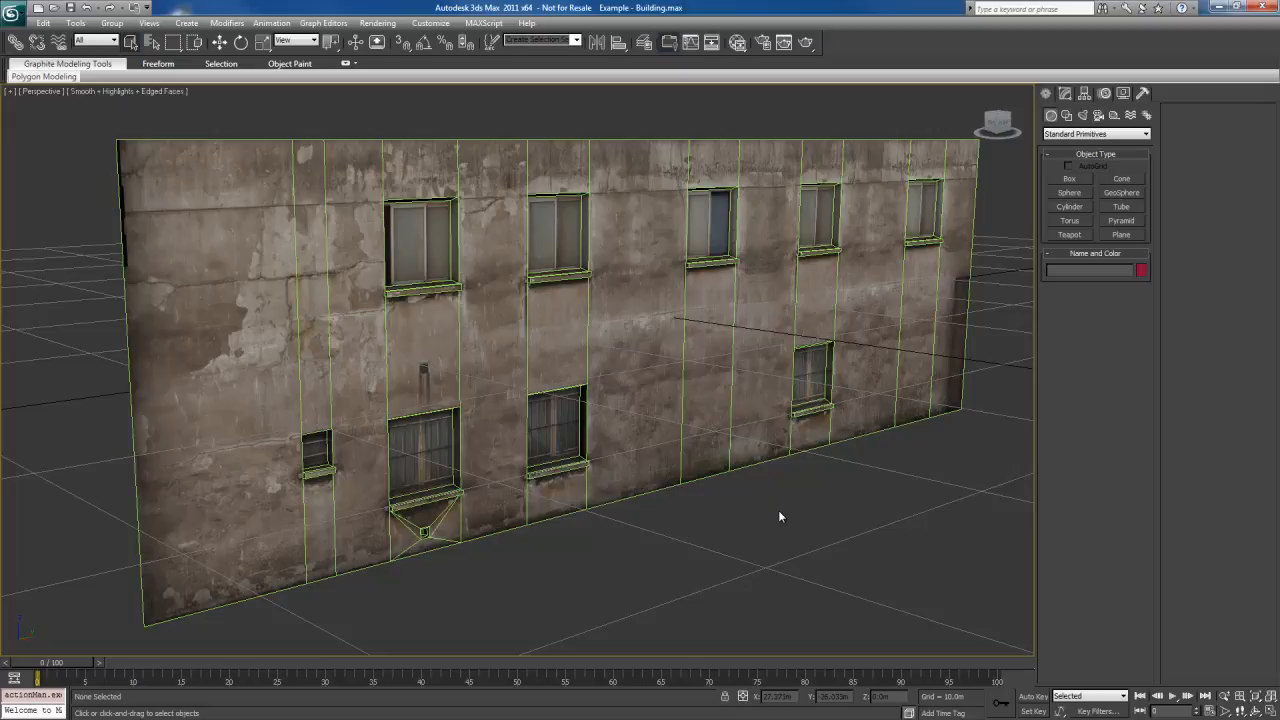
Examine the building wall's geometry up close, including the window recesses, sills and the small vent below the ground-floor window
{"action": "middle_click_drag", "start_coordinate": [708, 510], "coordinate": [655, 531]}
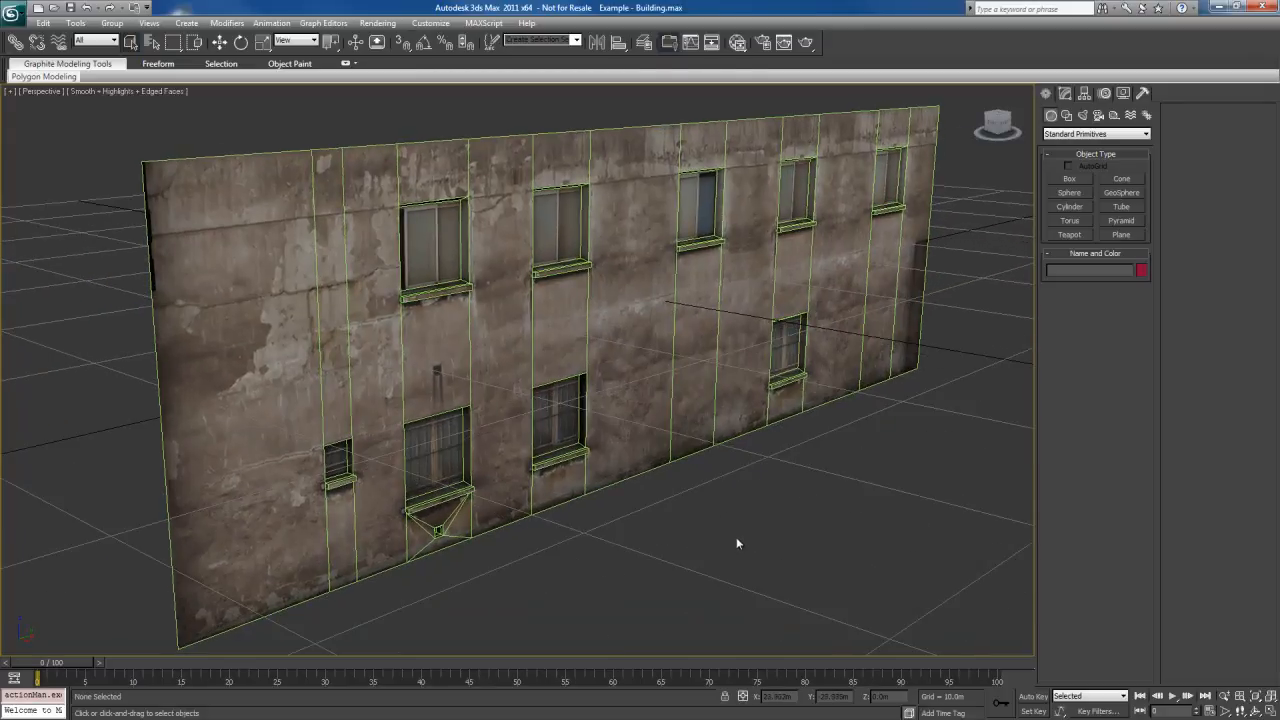
{"action": "middle_click_drag", "start_coordinate": [737, 537], "coordinate": [737, 557], "text": "alt"}
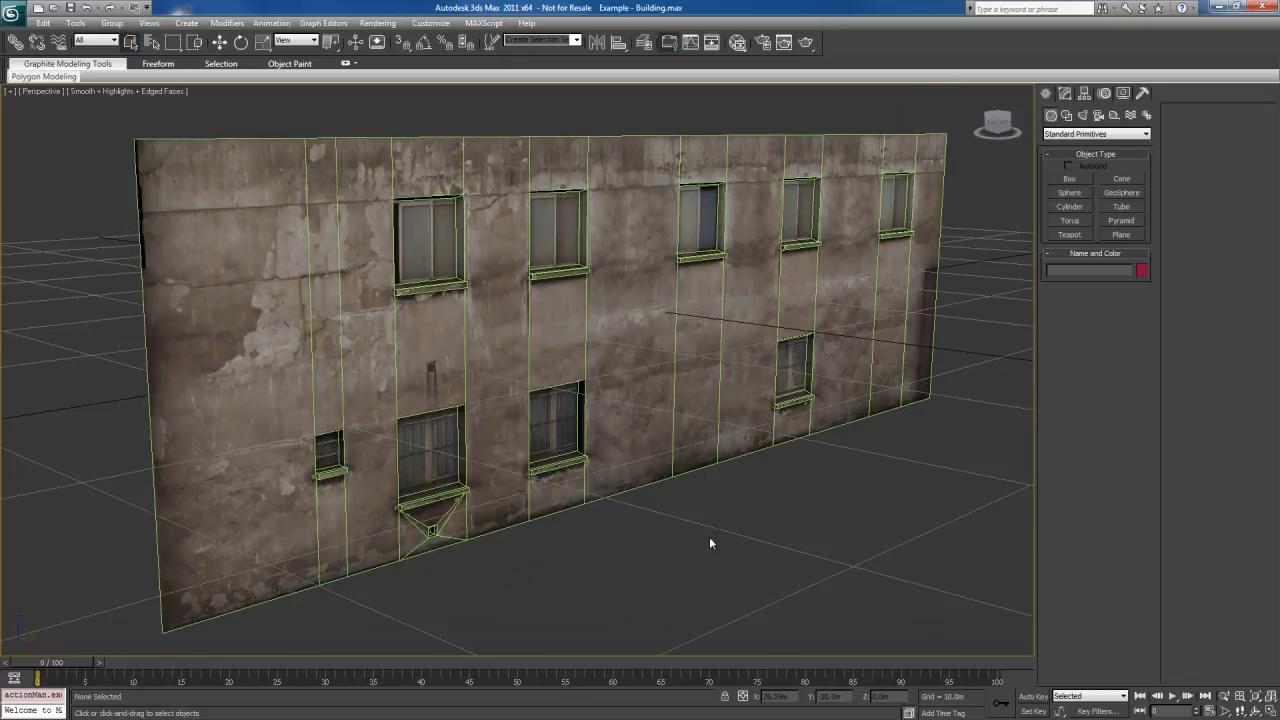
{"action": "left_click", "coordinate": [648, 499]}
{"action": "scroll", "coordinate": [719, 462], "scroll_direction": "up", "scroll_amount": 3}
{"action": "middle_click_drag", "start_coordinate": [719, 462], "coordinate": [524, 473], "text": "alt"}
{"action": "middle_click_drag", "start_coordinate": [427, 484], "coordinate": [712, 452]}
{"action": "middle_click_drag", "start_coordinate": [612, 462], "coordinate": [632, 460], "text": "alt"}
{"action": "mouse_move", "coordinate": [709, 483]}
{"action": "middle_mouse_down"}
{"action": "mouse_move", "coordinate": [632, 456]}
{"action": "mouse_move", "coordinate": [650, 485]}
{"action": "mouse_move", "coordinate": [514, 471]}
{"action": "mouse_move", "coordinate": [646, 503]}
{"action": "mouse_move", "coordinate": [705, 496]}
{"action": "mouse_move", "coordinate": [695, 485]}
{"action": "middle_mouse_up"}
{"action": "scroll", "coordinate": [705, 497], "scroll_direction": "down", "scroll_amount": 2}
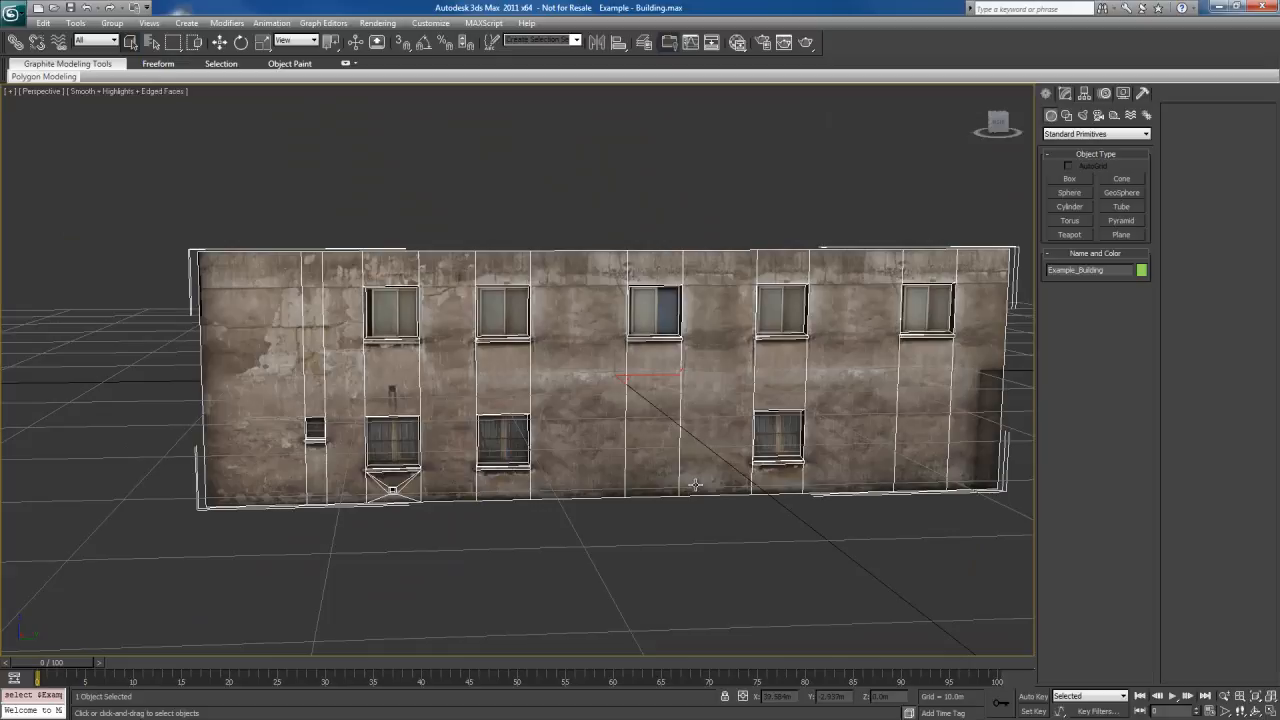
{"action": "middle_click_drag", "start_coordinate": [799, 481], "coordinate": [697, 479], "text": "alt"}
{"action": "scroll", "coordinate": [696, 479], "scroll_direction": "up", "scroll_amount": 3}
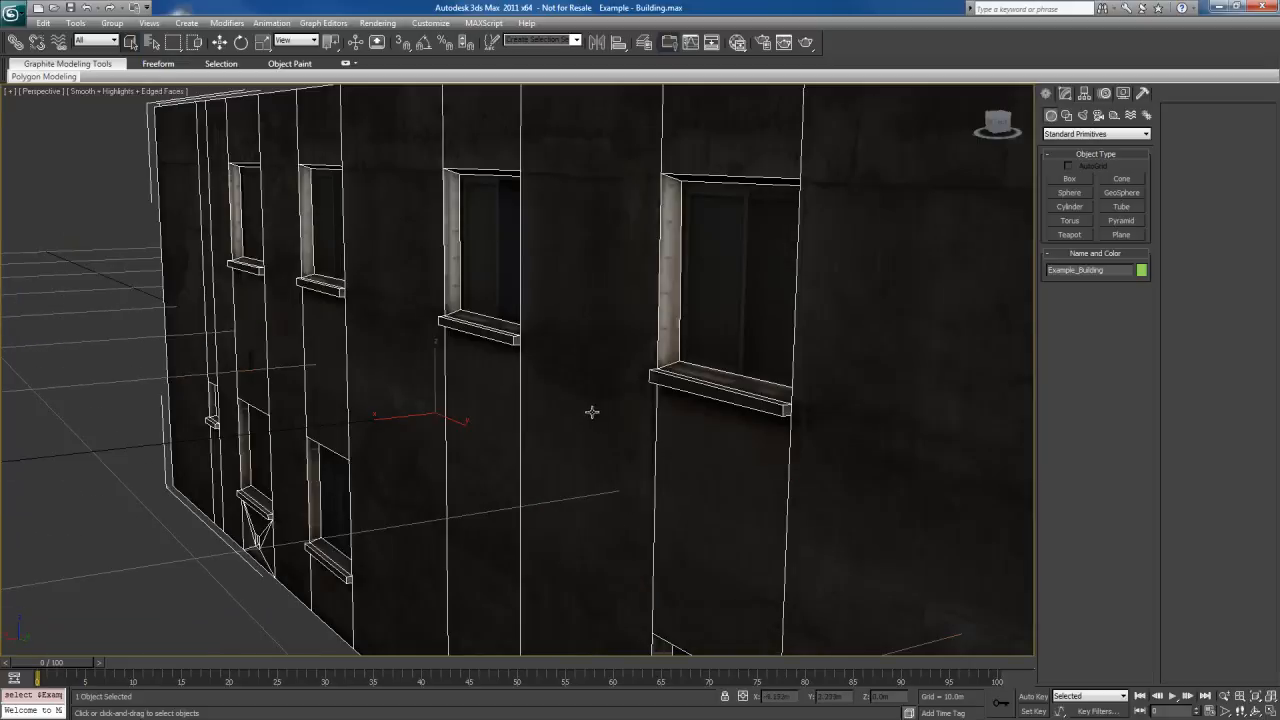
{"action": "middle_click_drag", "start_coordinate": [592, 412], "coordinate": [710, 482]}
{"action": "middle_click_drag", "start_coordinate": [697, 422], "coordinate": [694, 449], "text": "alt"}
{"action": "scroll", "coordinate": [695, 451], "scroll_direction": "up", "scroll_amount": 2}
{"action": "middle_click_drag", "start_coordinate": [723, 492], "coordinate": [665, 477], "text": "alt"}
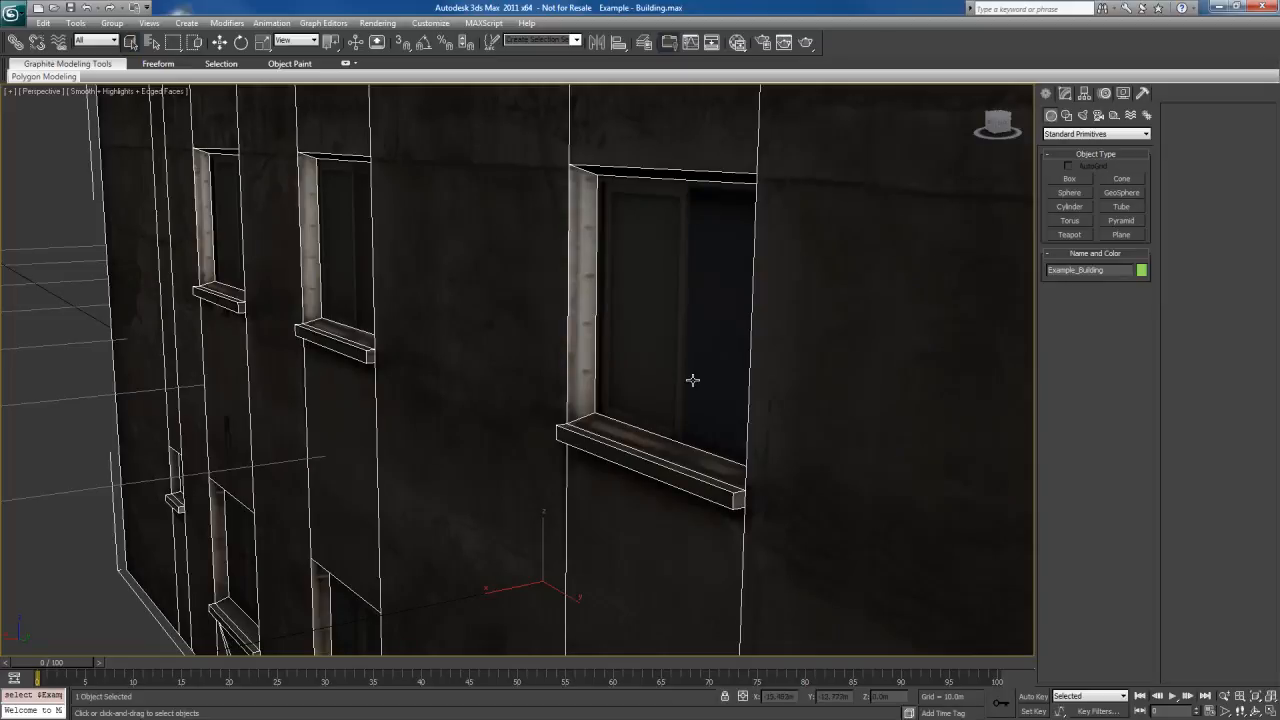
{"action": "middle_click_drag", "start_coordinate": [384, 438], "coordinate": [630, 293], "text": "alt"}
{"action": "middle_click_drag", "start_coordinate": [647, 361], "coordinate": [629, 337], "text": "alt"}
{"action": "middle_click_drag", "start_coordinate": [525, 440], "coordinate": [606, 395]}
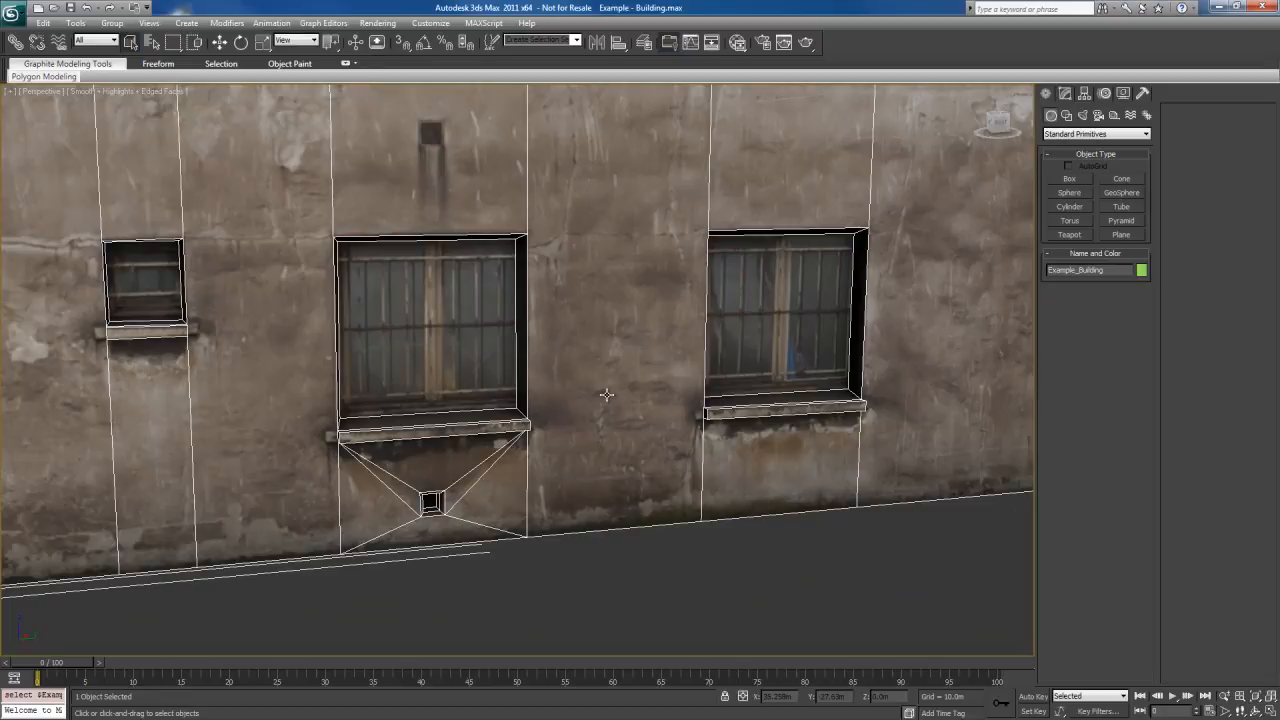
{"action": "middle_click_drag", "start_coordinate": [563, 337], "coordinate": [564, 382], "text": "alt"}
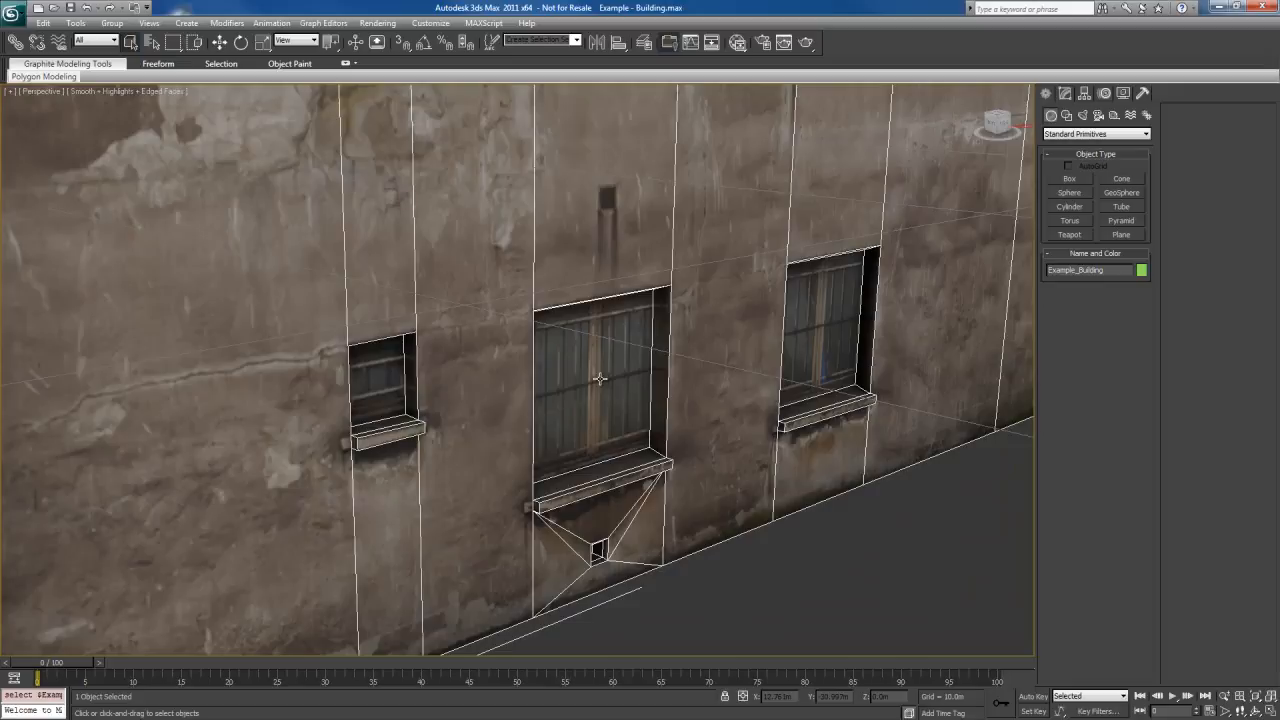
{"action": "scroll", "coordinate": [600, 378], "scroll_direction": "down", "scroll_amount": 10}
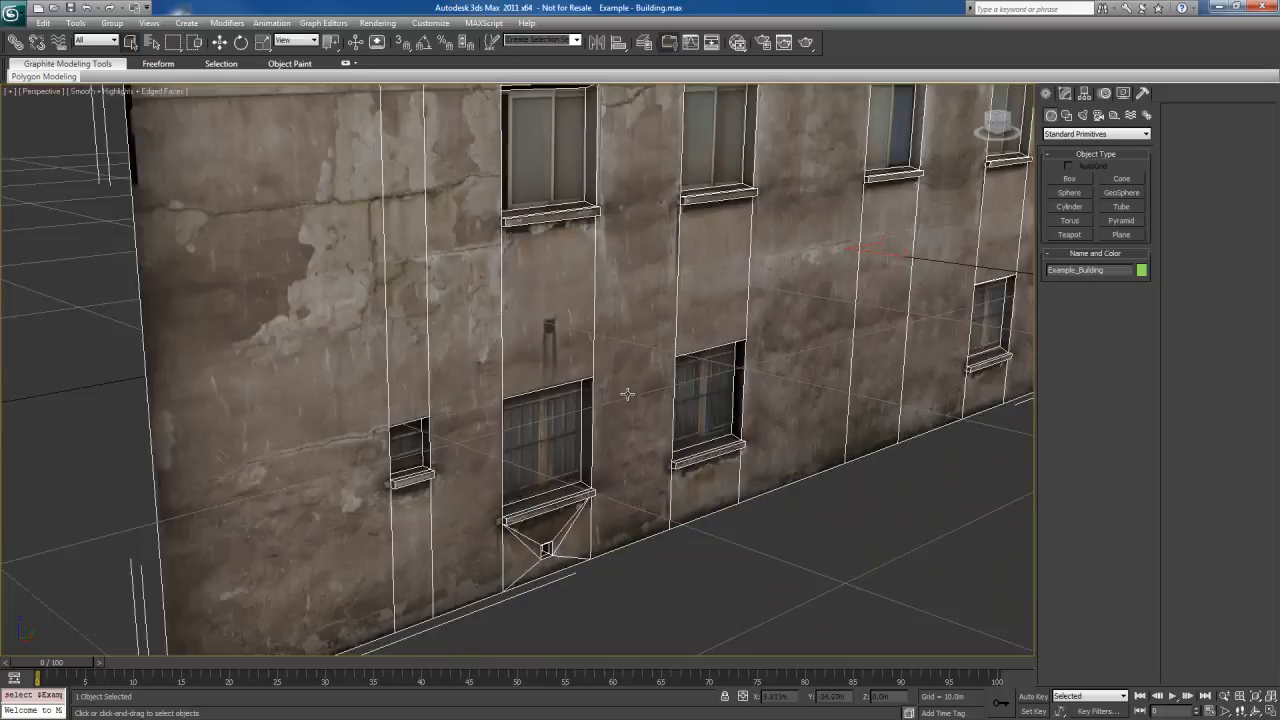
{"action": "scroll", "coordinate": [648, 374], "scroll_direction": "down", "scroll_amount": 6}
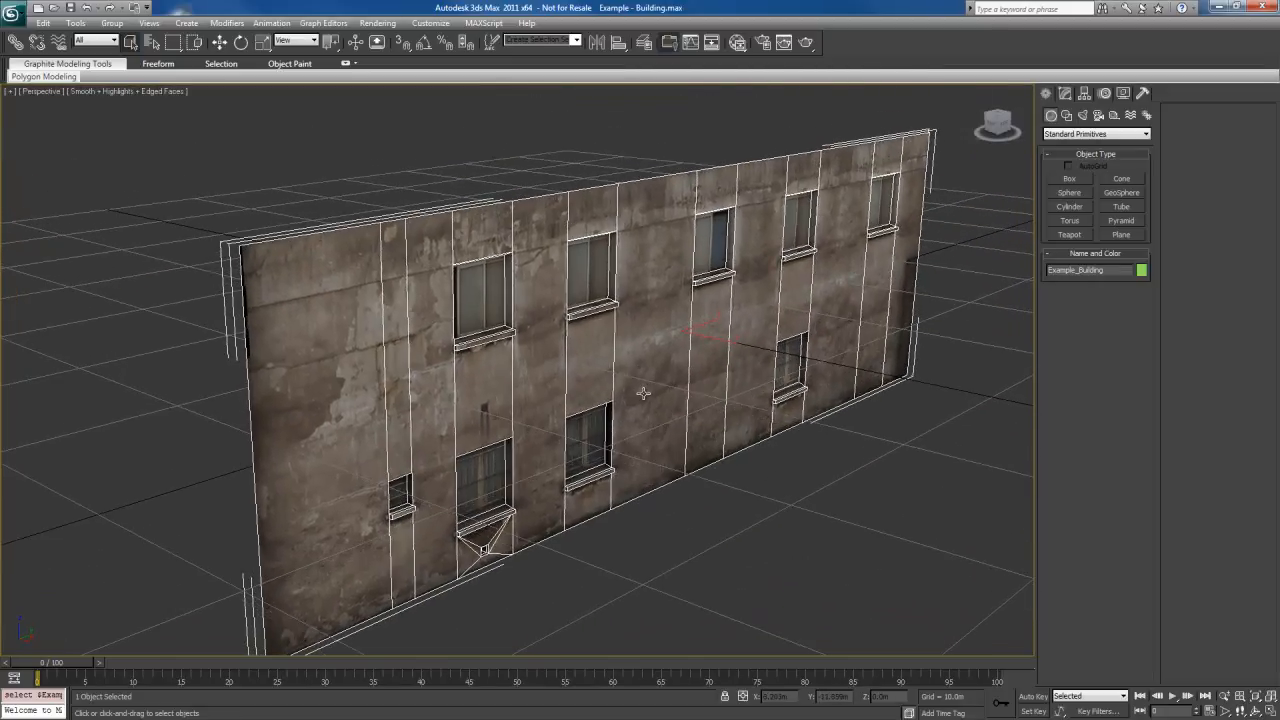
Create a plane about 36.4 m long and 10.3 m wide on the ground in front of the wall
{"action": "left_click", "coordinate": [812, 400]}
{"action": "middle_click_drag", "start_coordinate": [803, 412], "coordinate": [784, 415]}
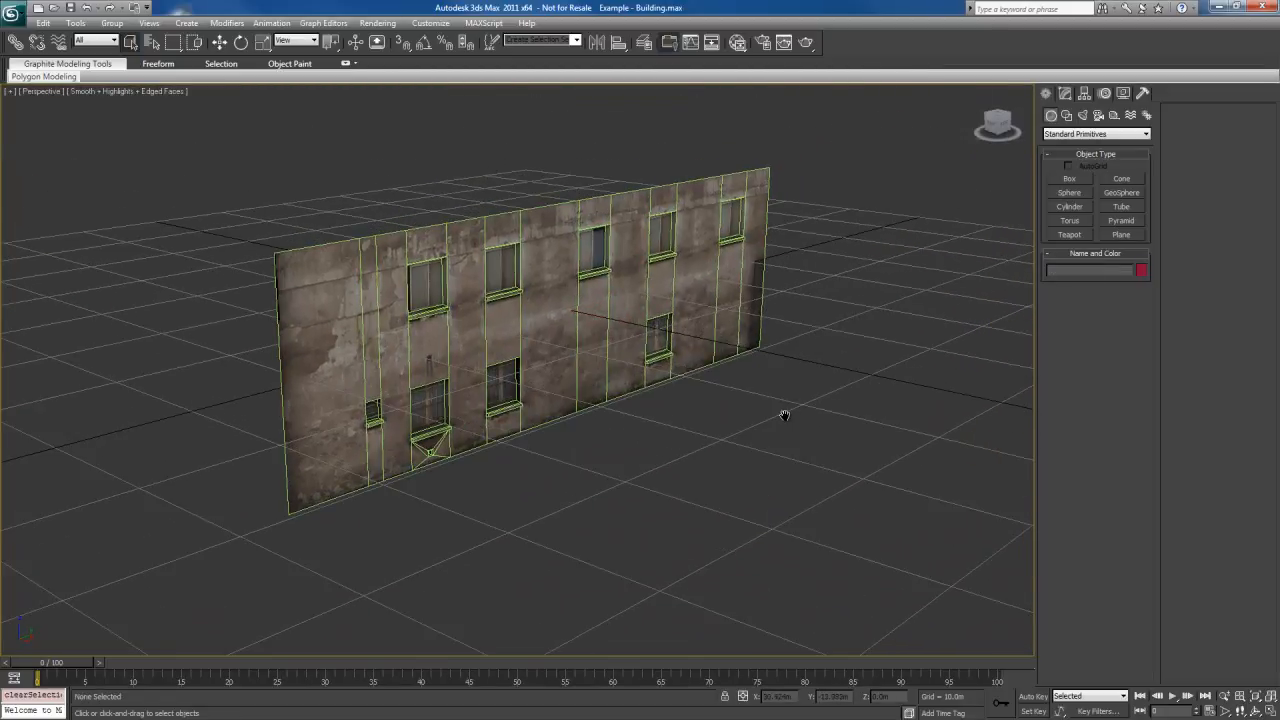
{"action": "right_click", "coordinate": [793, 406]}
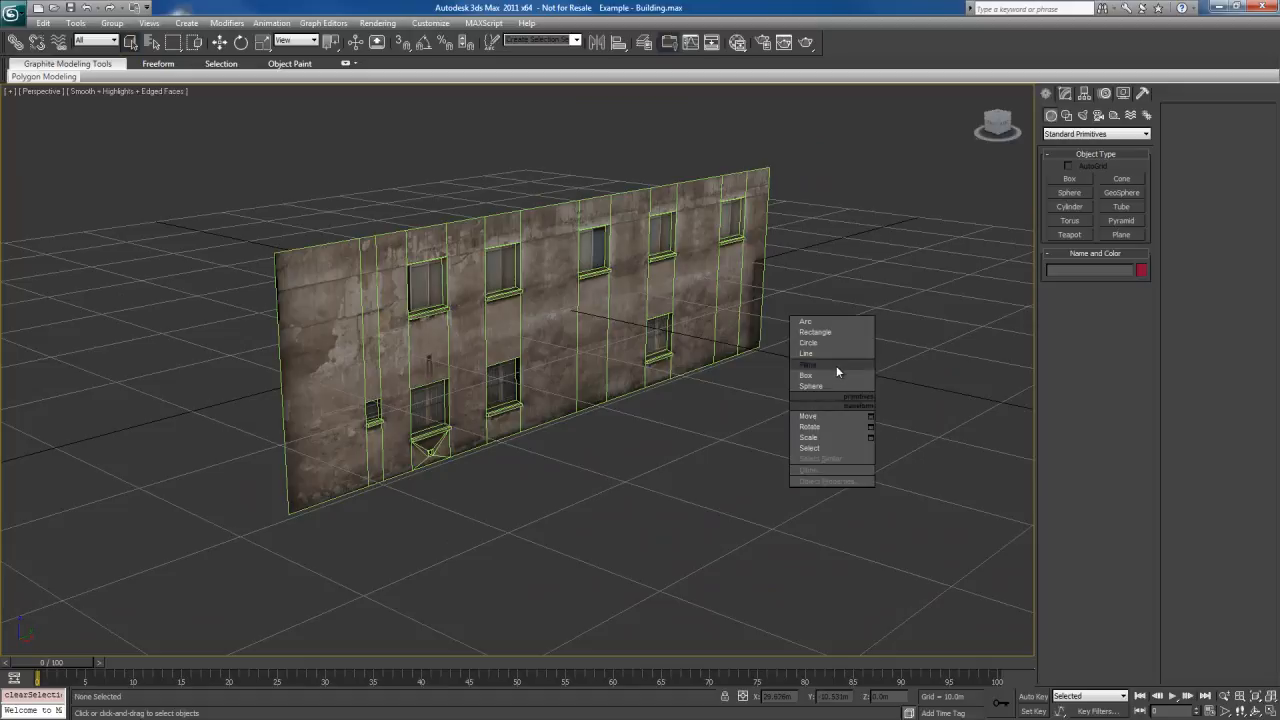
{"action": "left_click", "coordinate": [836, 367]}
{"action": "left_click_drag", "start_coordinate": [776, 389], "coordinate": [552, 600]}
{"action": "right_click", "coordinate": [748, 472]}
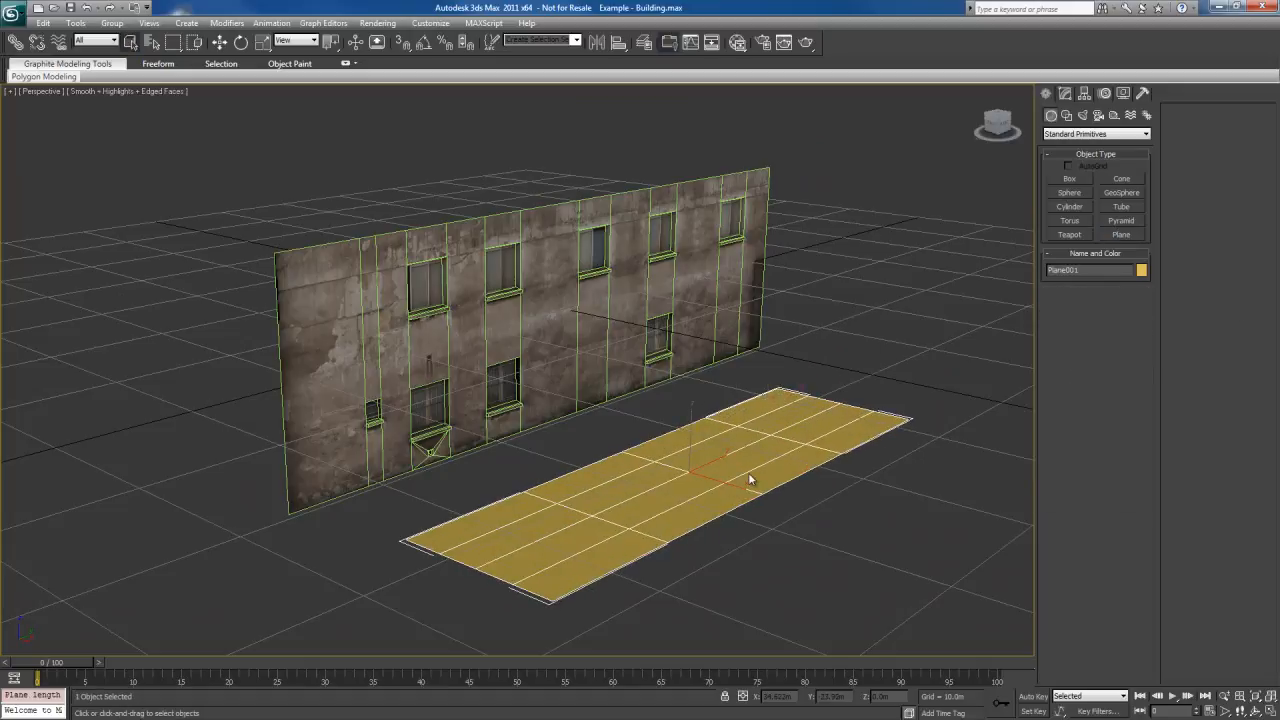
Reduce the plane to 1 length segment and 1 width segment and convert it to an Editable Poly
{"action": "left_click_drag", "start_coordinate": [1135, 335], "coordinate": [1133, 416]}
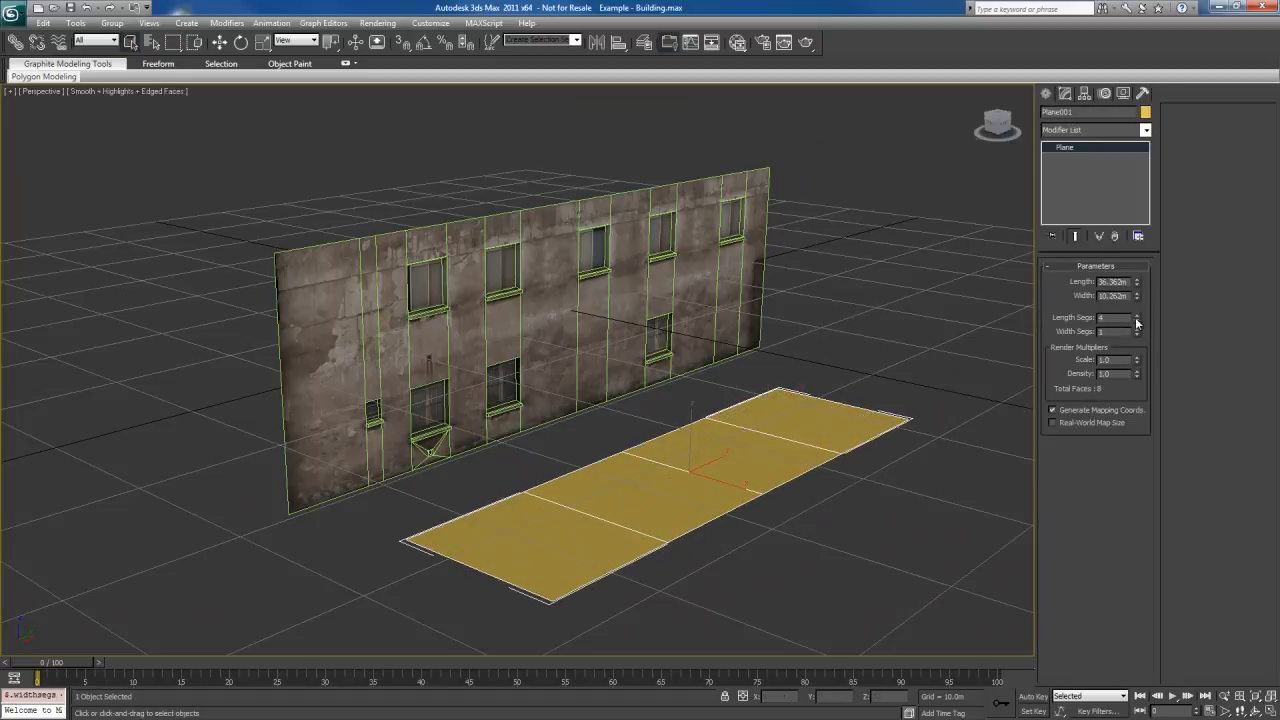
{"action": "left_click_drag", "start_coordinate": [1136, 321], "coordinate": [1132, 399]}
{"action": "middle_click_drag", "start_coordinate": [758, 396], "coordinate": [762, 356], "text": "alt"}
{"action": "right_click", "coordinate": [773, 393]}
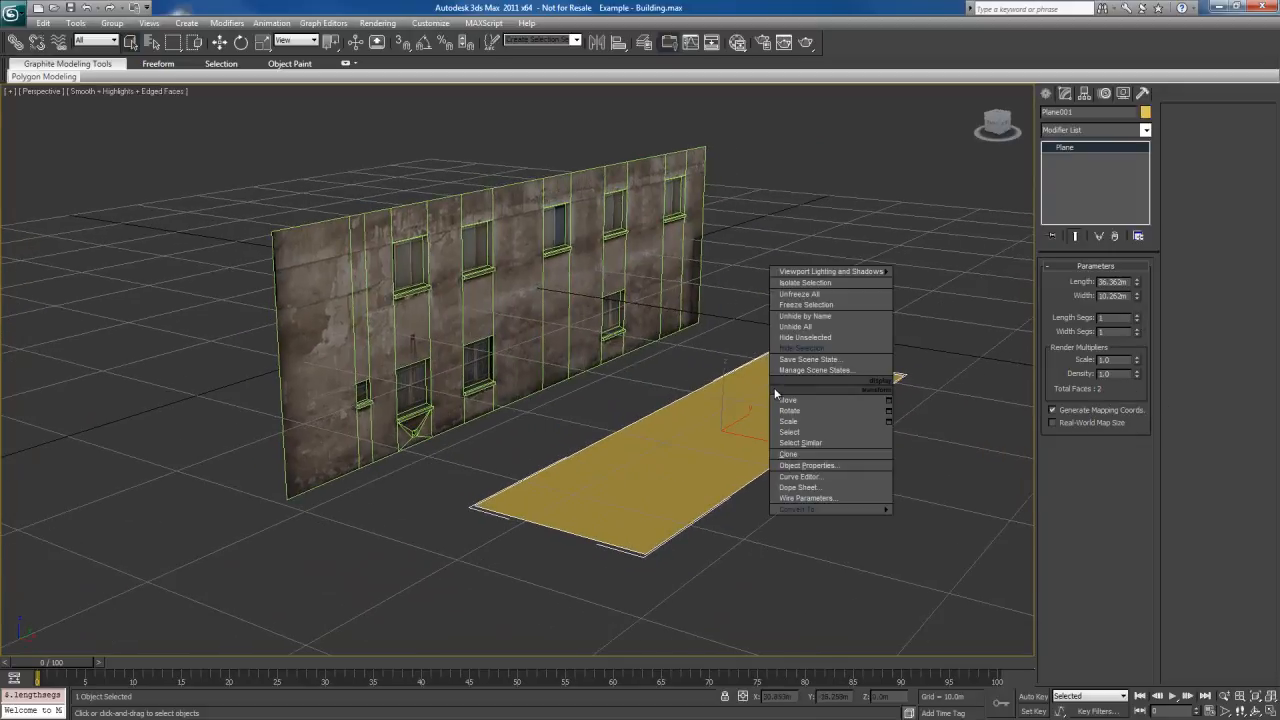
{"action": "mouse_move", "coordinate": [800, 509]}
{"action": "left_click", "coordinate": [940, 527]}
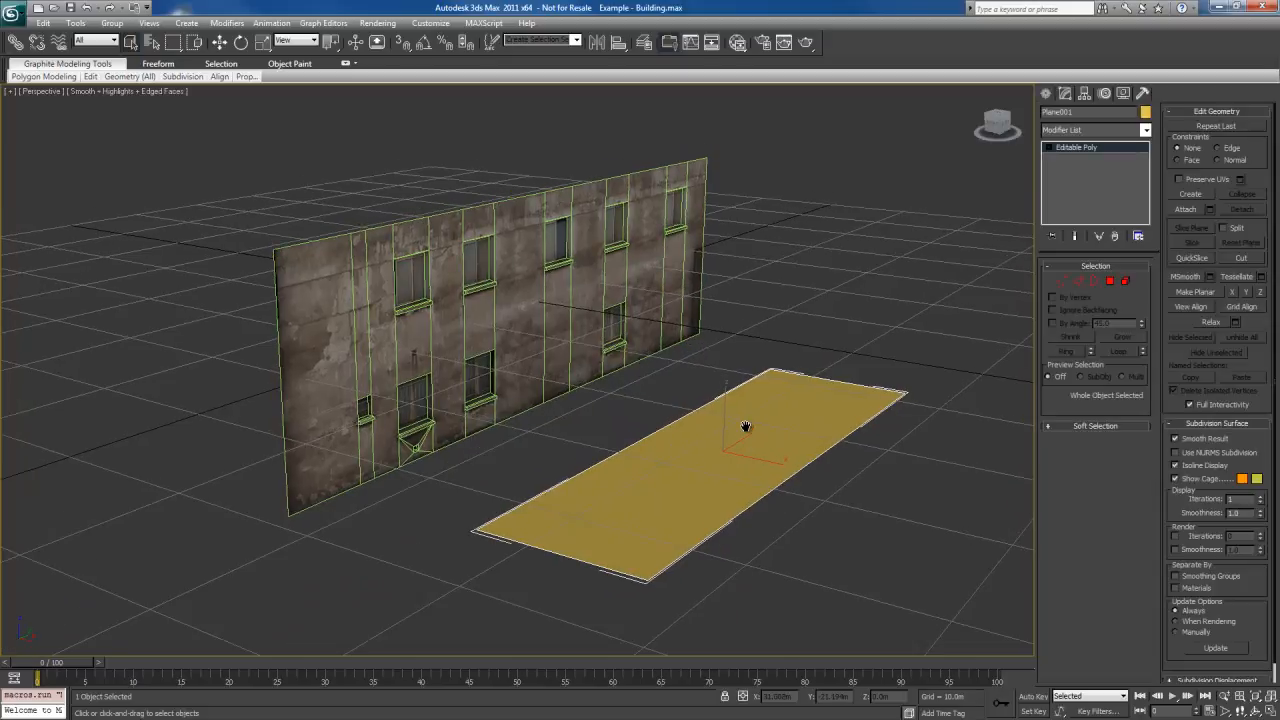
Switch the plane to vertex editing and check that the snap settings use Vertex
{"action": "middle_click_drag", "start_coordinate": [745, 427], "coordinate": [808, 406], "text": "alt"}
{"action": "key", "text": "4"}
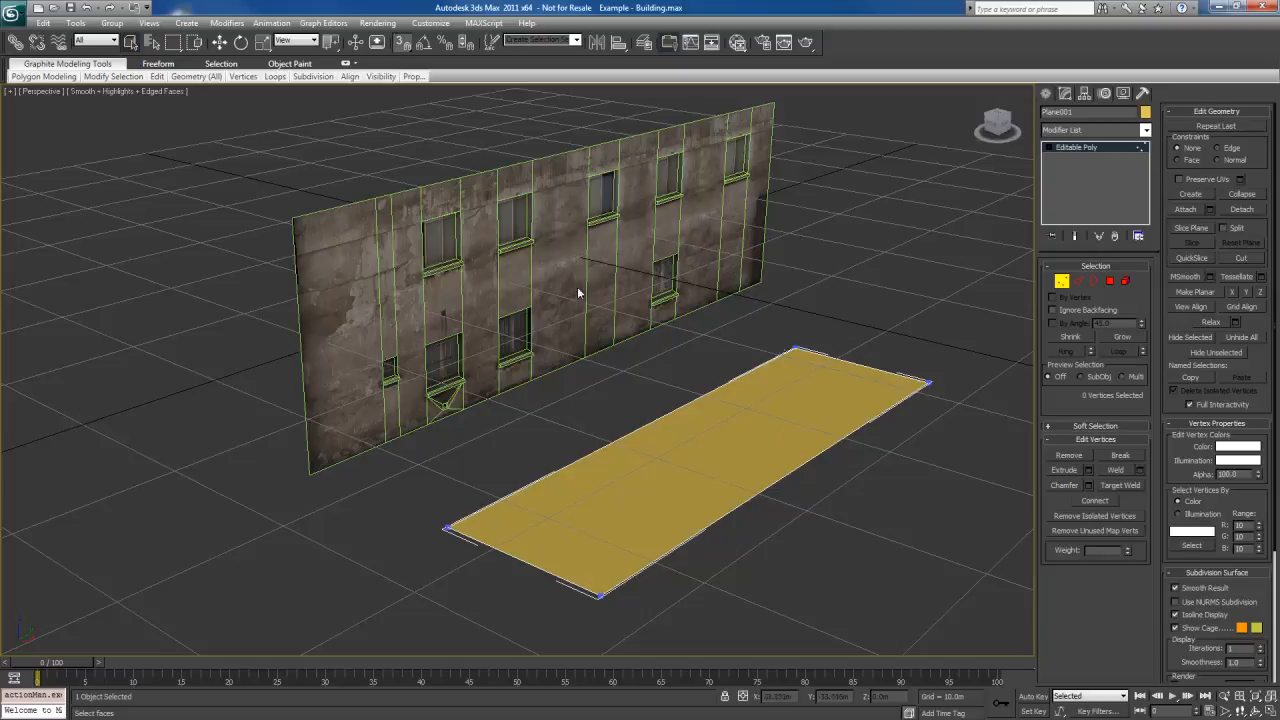
{"action": "right_click", "coordinate": [403, 42]}
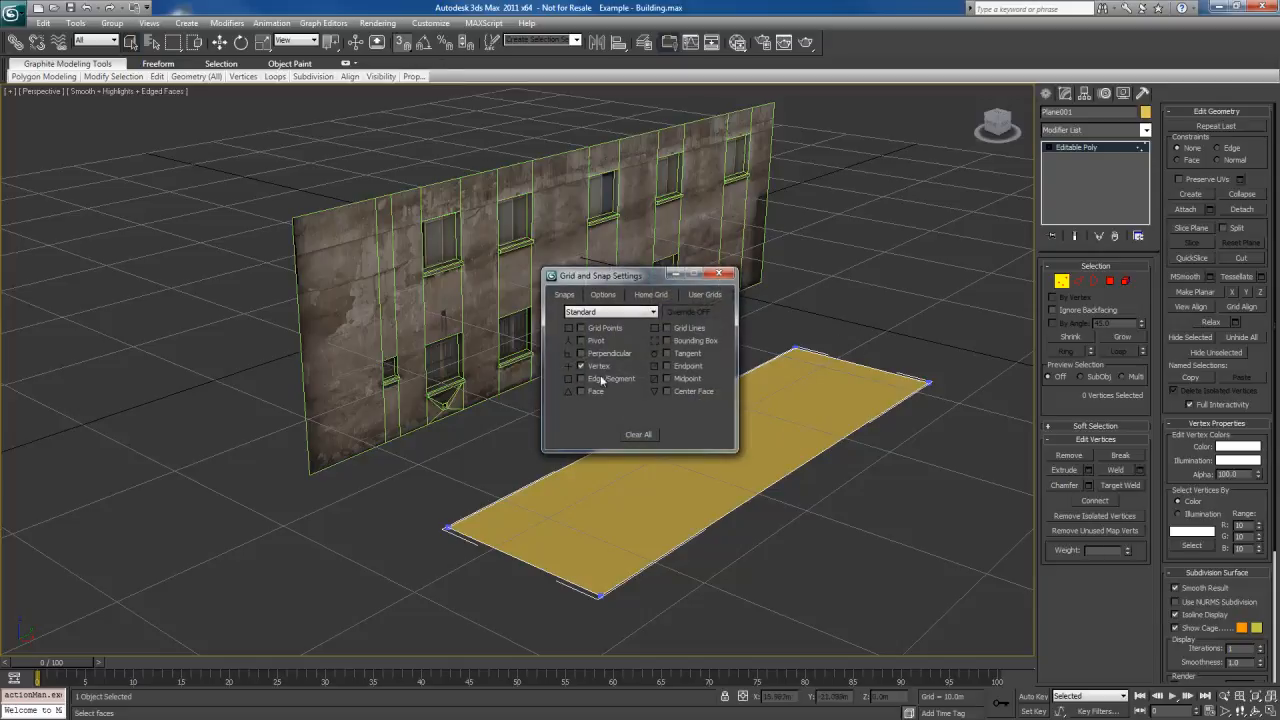
{"action": "left_click", "coordinate": [719, 273]}
Move the plane's near corner vertex closest to the wall and snap it to the wall's near upper corner
{"action": "mouse_move", "coordinate": [746, 280]}
{"action": "middle_mouse_down", "text": "alt"}
{"action": "mouse_move", "coordinate": [708, 308]}
{"action": "mouse_move", "coordinate": [743, 289]}
{"action": "middle_mouse_up", "text": "alt"}
{"action": "left_click", "coordinate": [538, 541]}
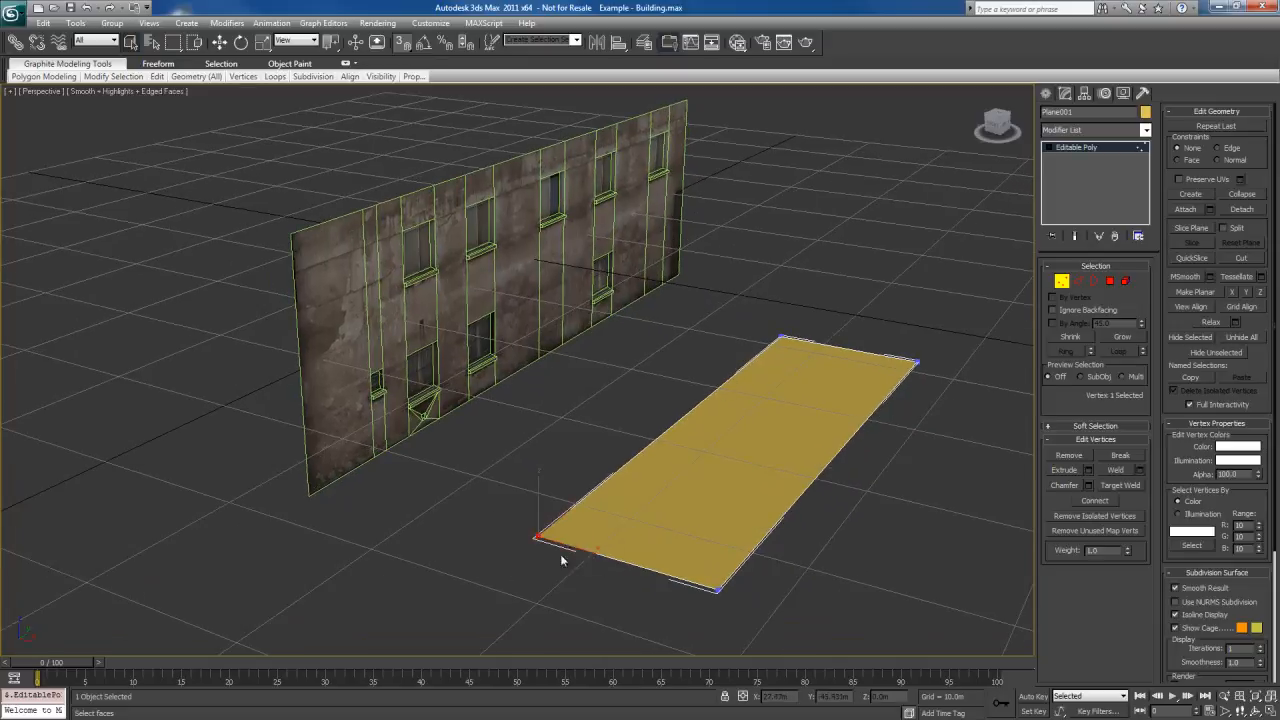
{"action": "key", "text": "w"}
{"action": "left_click_drag", "start_coordinate": [538, 541], "coordinate": [291, 240]}
Move the plane's far corner vertex closest to the wall and snap it to the wall's far upper corner
{"action": "middle_click_drag", "start_coordinate": [887, 330], "coordinate": [756, 342], "text": "alt"}
{"action": "left_click", "coordinate": [364, 430]}
{"action": "middle_click_drag", "start_coordinate": [605, 538], "coordinate": [449, 512]}
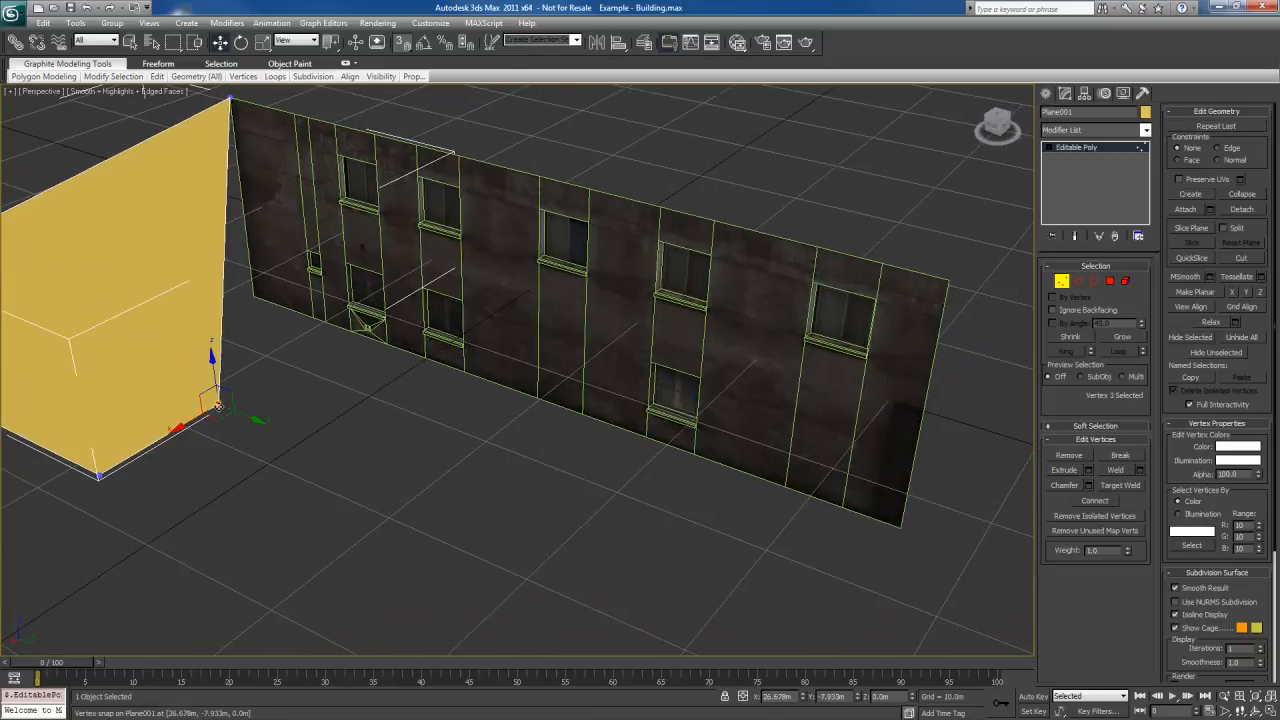
{"action": "left_click_drag", "start_coordinate": [215, 405], "coordinate": [866, 336]}
Snap the plane's outer far vertex to the wall's lower corner directly beneath the previously placed vertex
{"action": "middle_click_drag", "start_coordinate": [464, 480], "coordinate": [586, 476]}
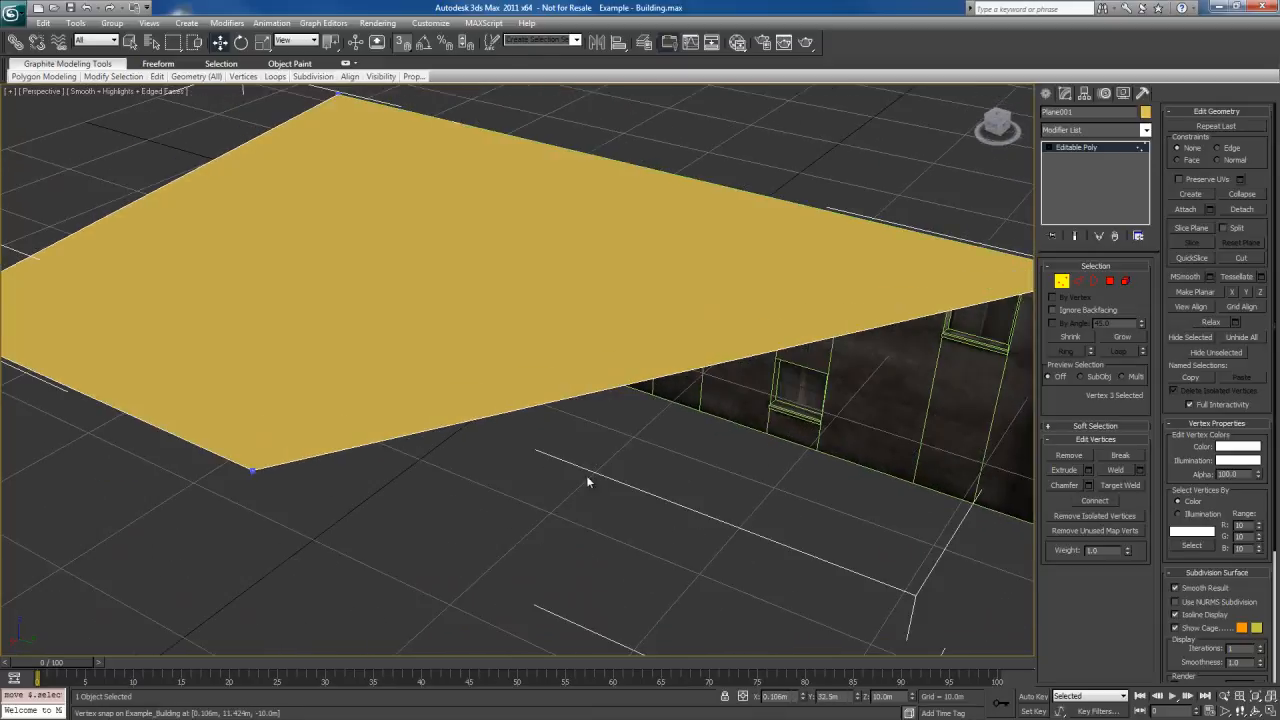
{"action": "left_click", "coordinate": [258, 471]}
{"action": "middle_click_drag", "start_coordinate": [670, 556], "coordinate": [534, 530]}
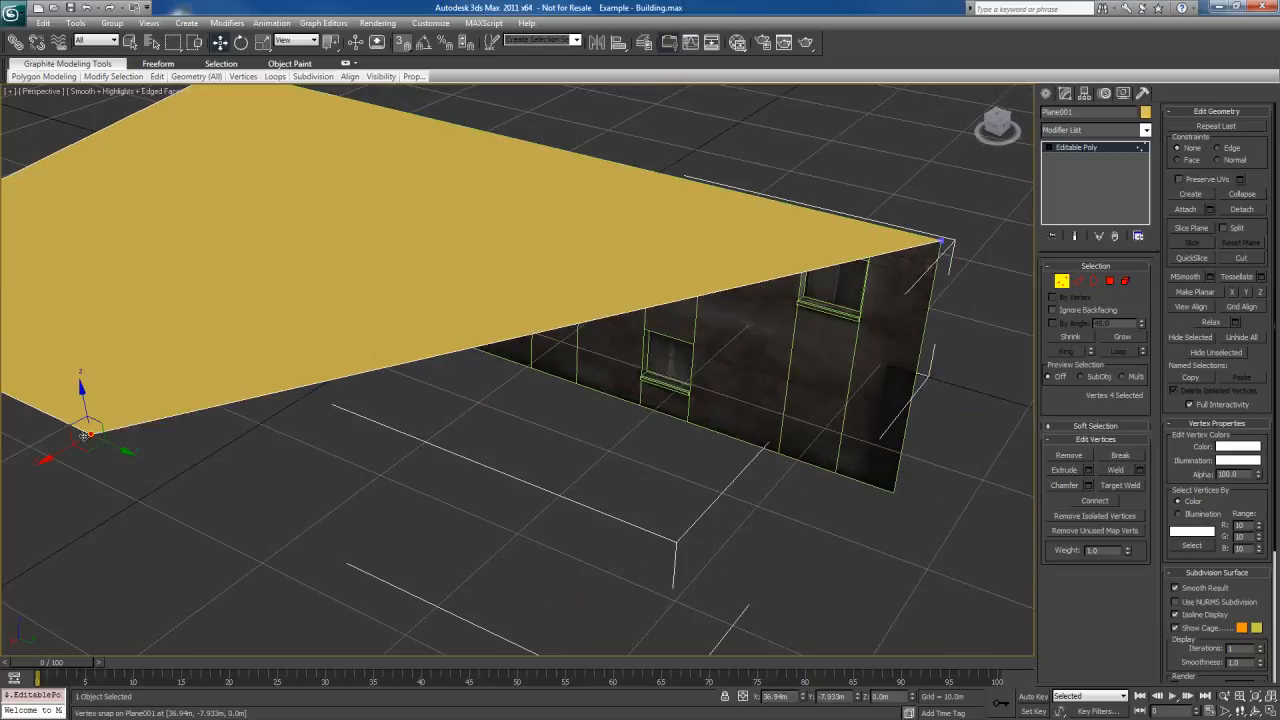
{"action": "left_click_drag", "start_coordinate": [87, 432], "coordinate": [891, 498]}
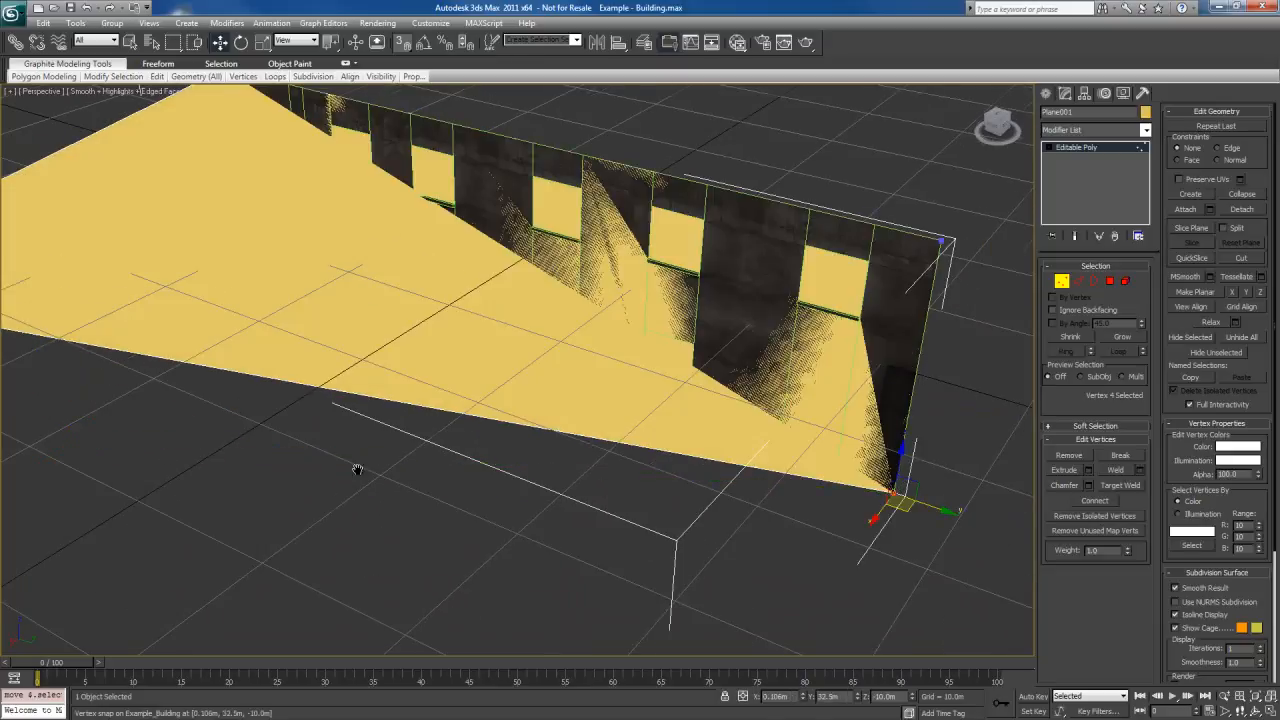
Snap the plane's remaining outer vertex to the wall's near lower corner and leave vertex editing
{"action": "middle_click_drag", "start_coordinate": [352, 466], "coordinate": [792, 541], "text": "alt"}
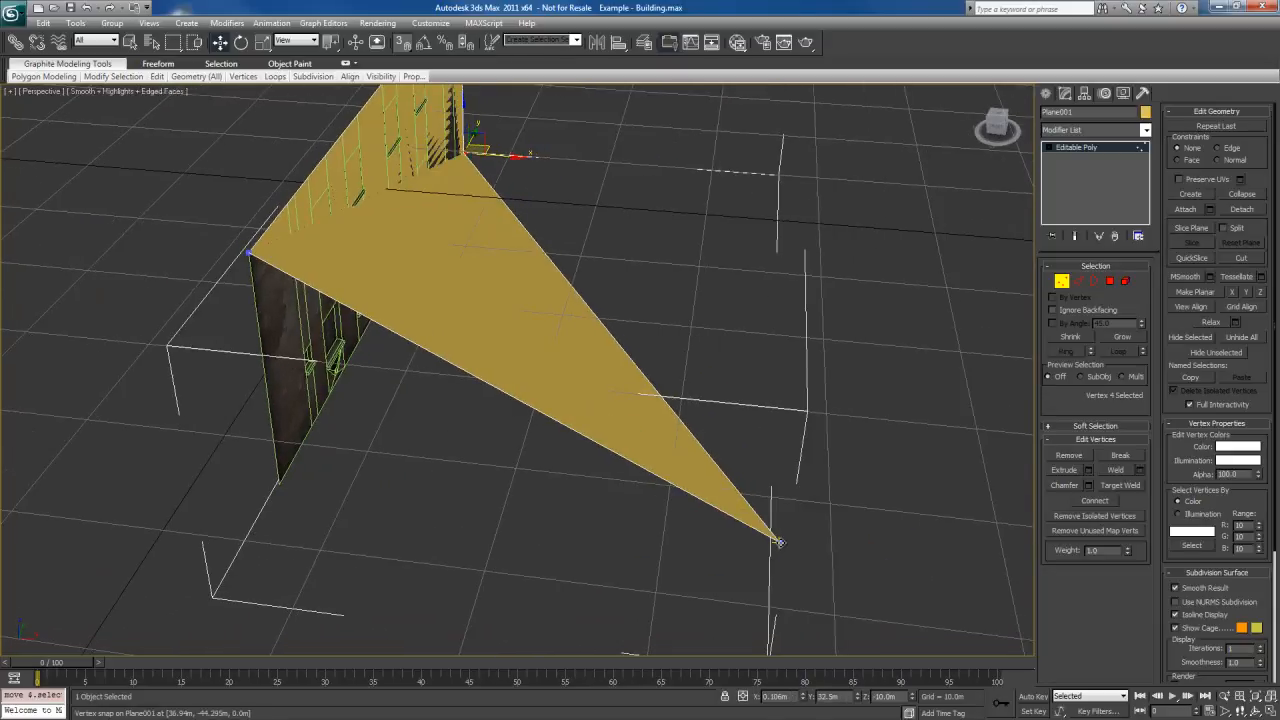
{"action": "left_click_drag", "start_coordinate": [780, 542], "coordinate": [282, 486]}
{"action": "middle_click_drag", "start_coordinate": [560, 515], "coordinate": [698, 526], "text": "alt"}
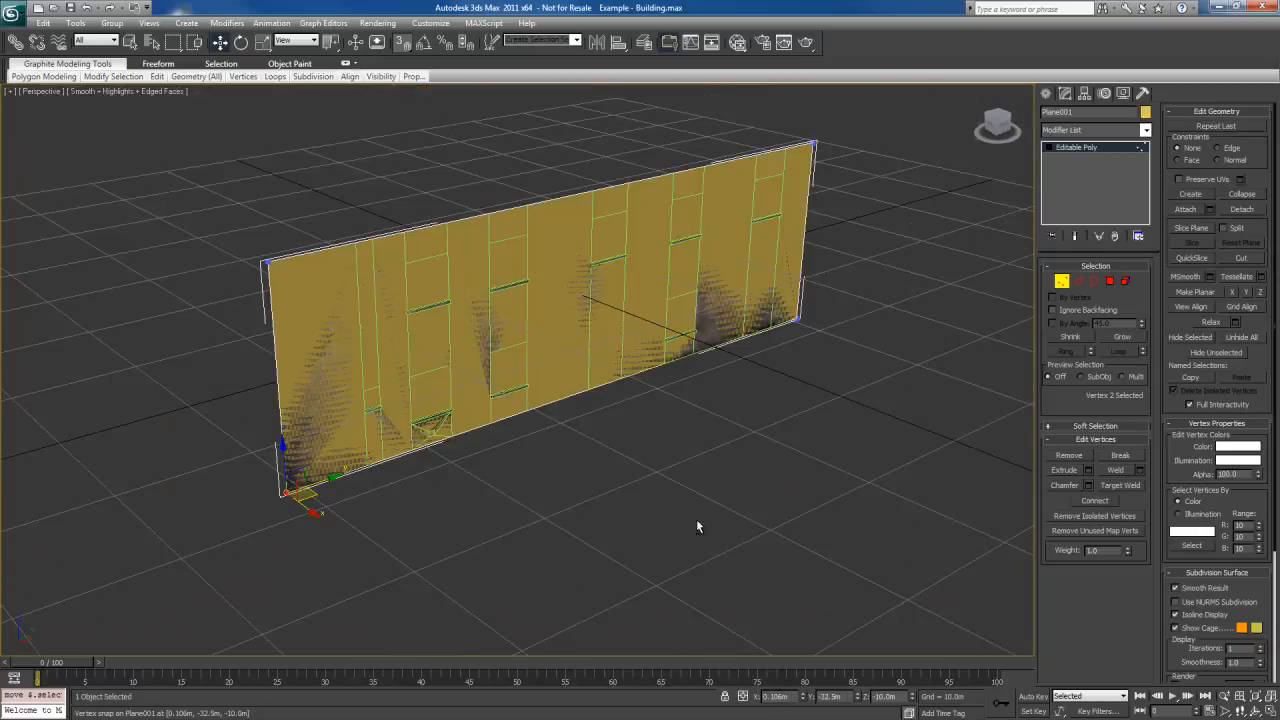
{"action": "key", "text": "1"}
Hide the original Example_Building wall and select the new plane
{"action": "middle_click_drag", "start_coordinate": [583, 488], "coordinate": [755, 484], "text": "alt"}
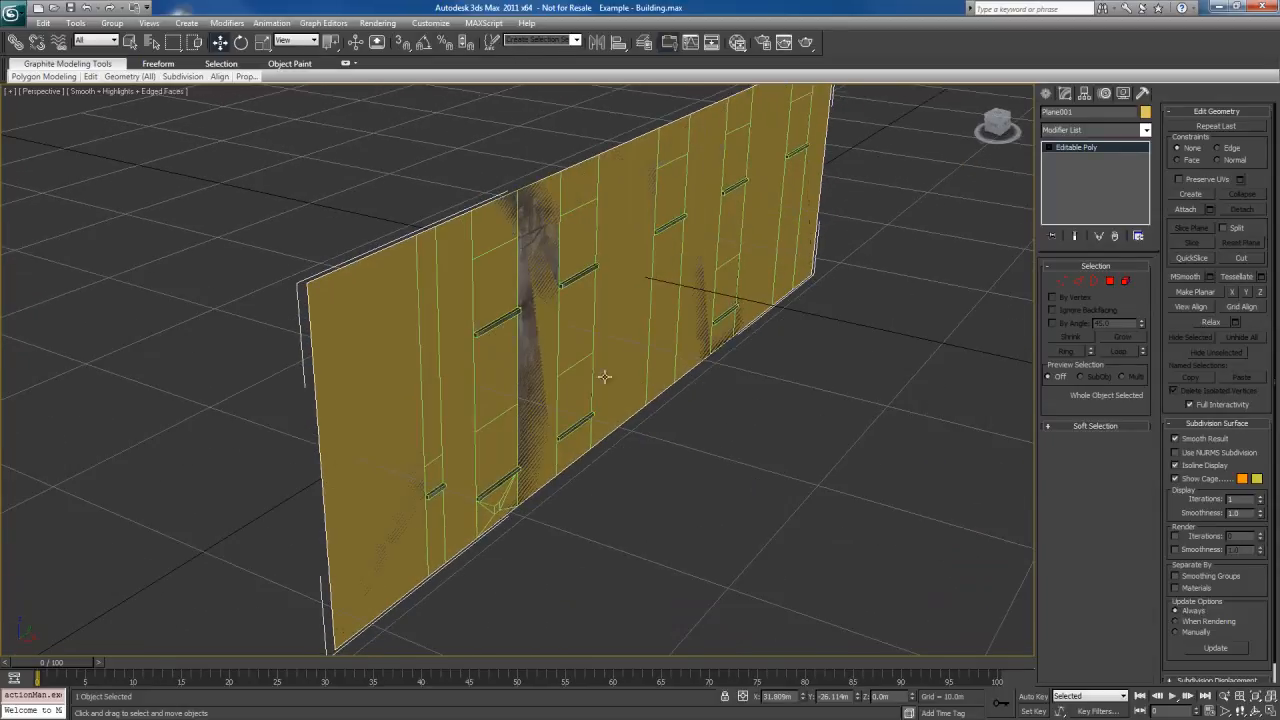
{"action": "mouse_move", "coordinate": [604, 377]}
{"action": "middle_mouse_down", "text": "alt"}
{"action": "mouse_move", "coordinate": [630, 422]}
{"action": "mouse_move", "coordinate": [602, 399]}
{"action": "middle_mouse_up", "text": "alt"}
{"action": "left_click", "coordinate": [549, 351]}
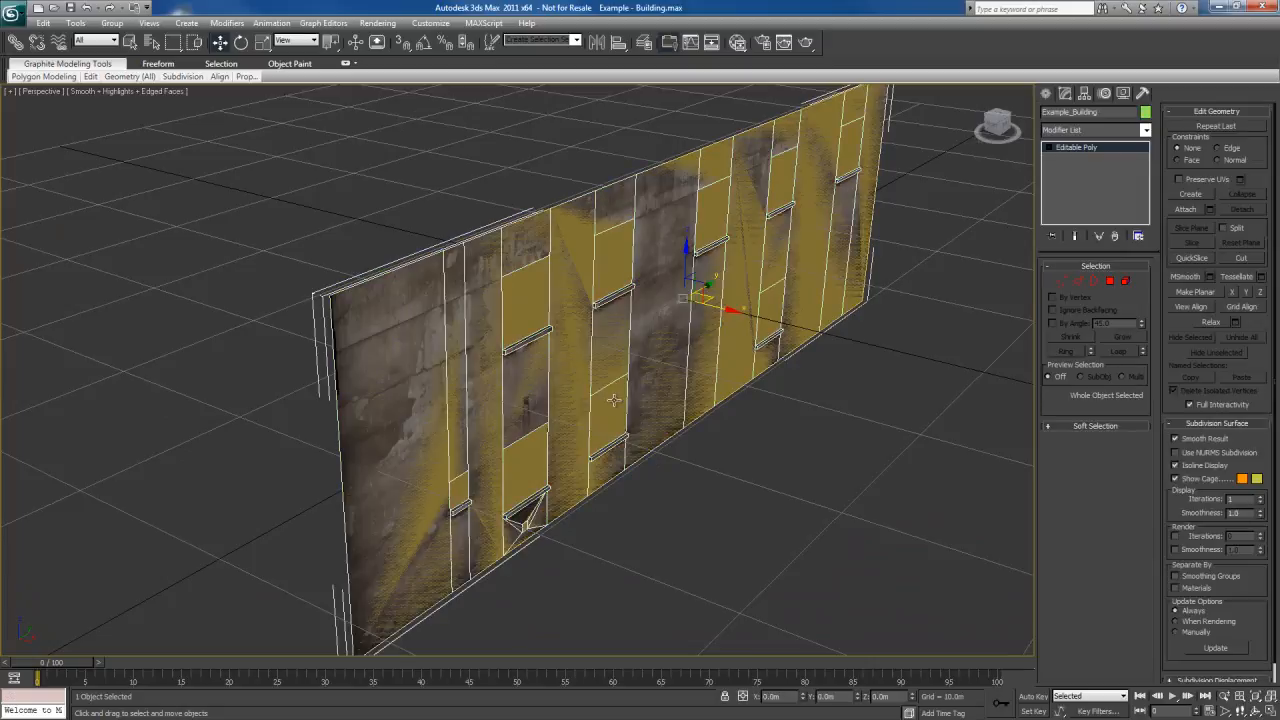
{"action": "right_click", "coordinate": [655, 330]}
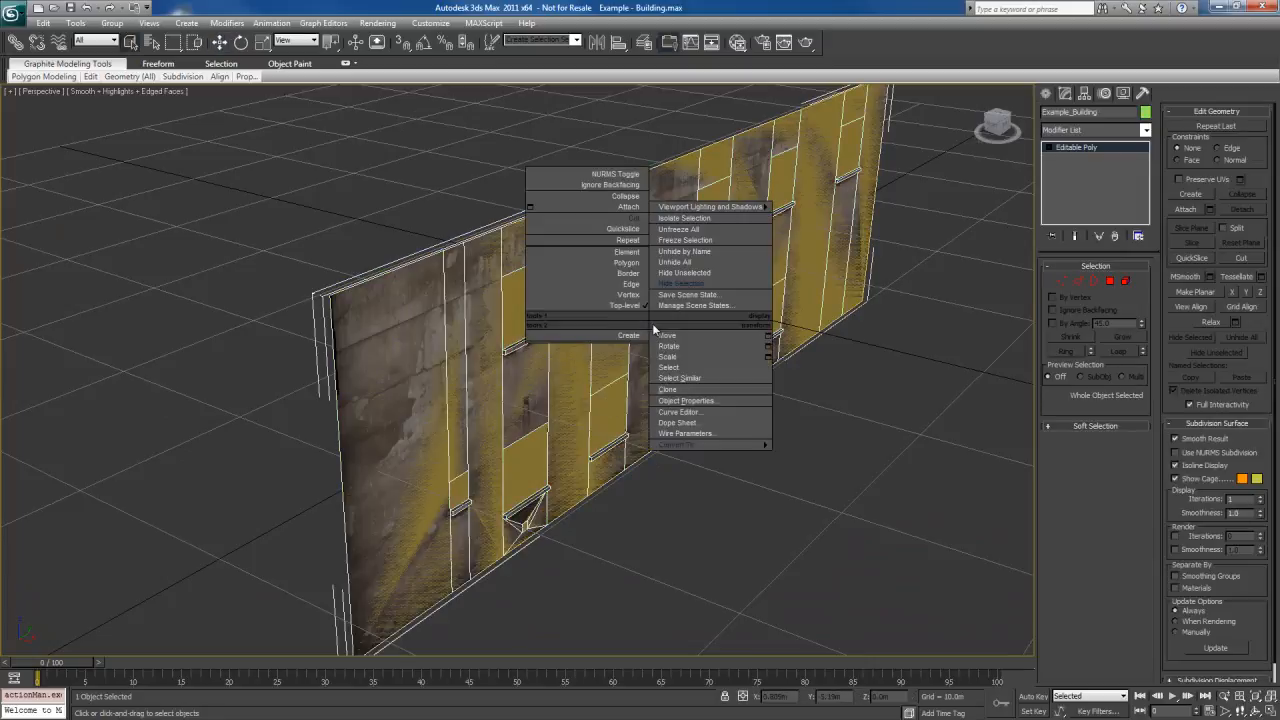
{"action": "left_click", "coordinate": [694, 283]}
{"action": "left_click", "coordinate": [686, 388]}
{"action": "middle_click_drag", "start_coordinate": [661, 411], "coordinate": [714, 414], "text": "alt"}
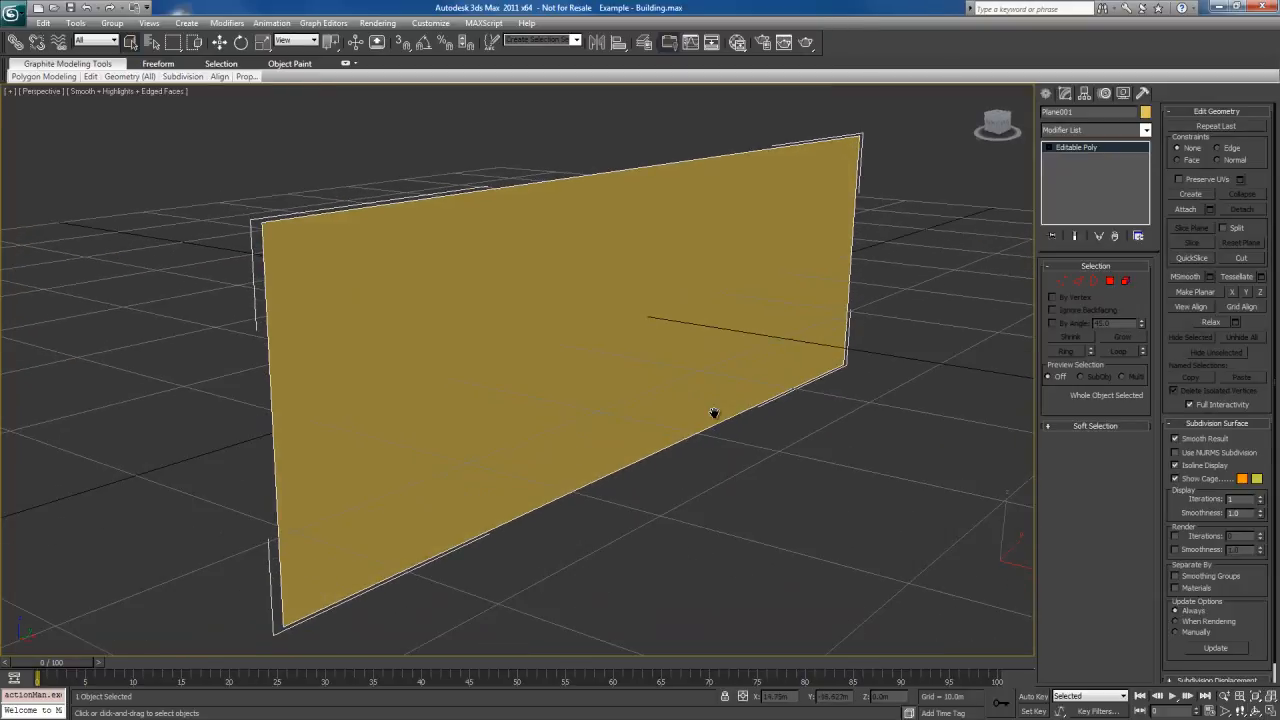
Load the Example Building material in the Slate Material Editor and assign it to the selected plane
{"action": "key", "text": "m"}
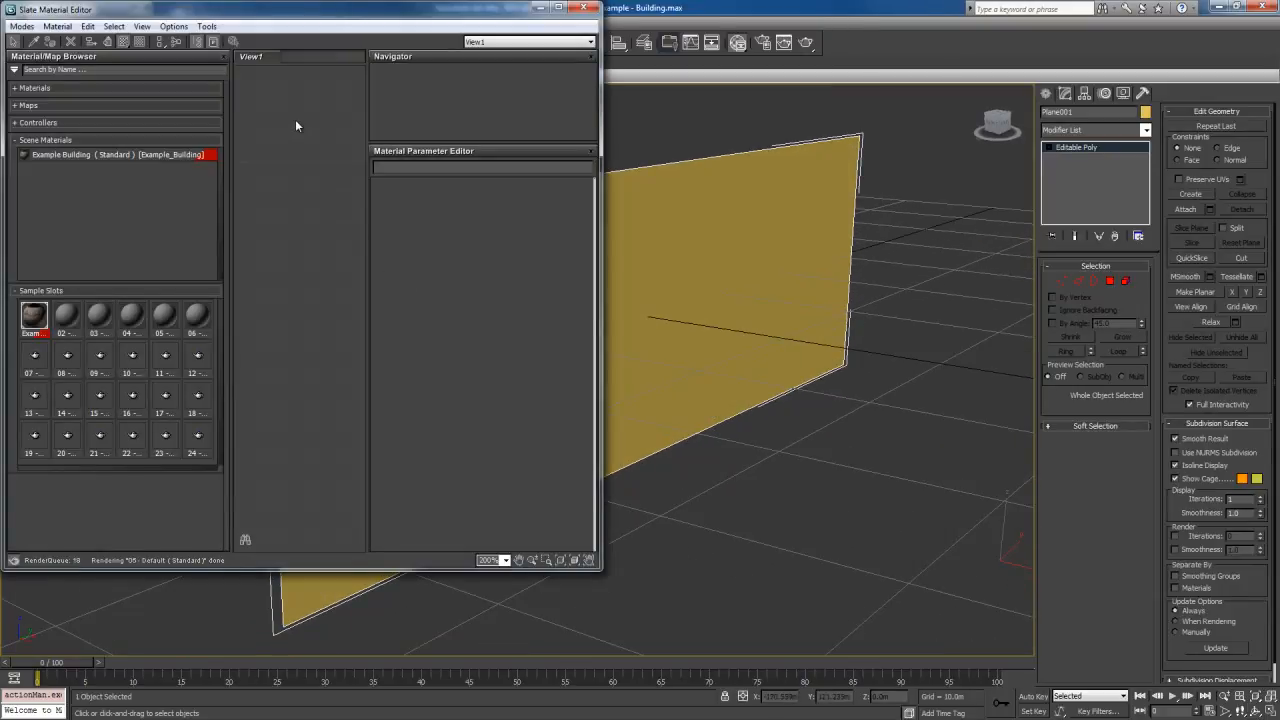
{"action": "double_click", "coordinate": [34, 316]}
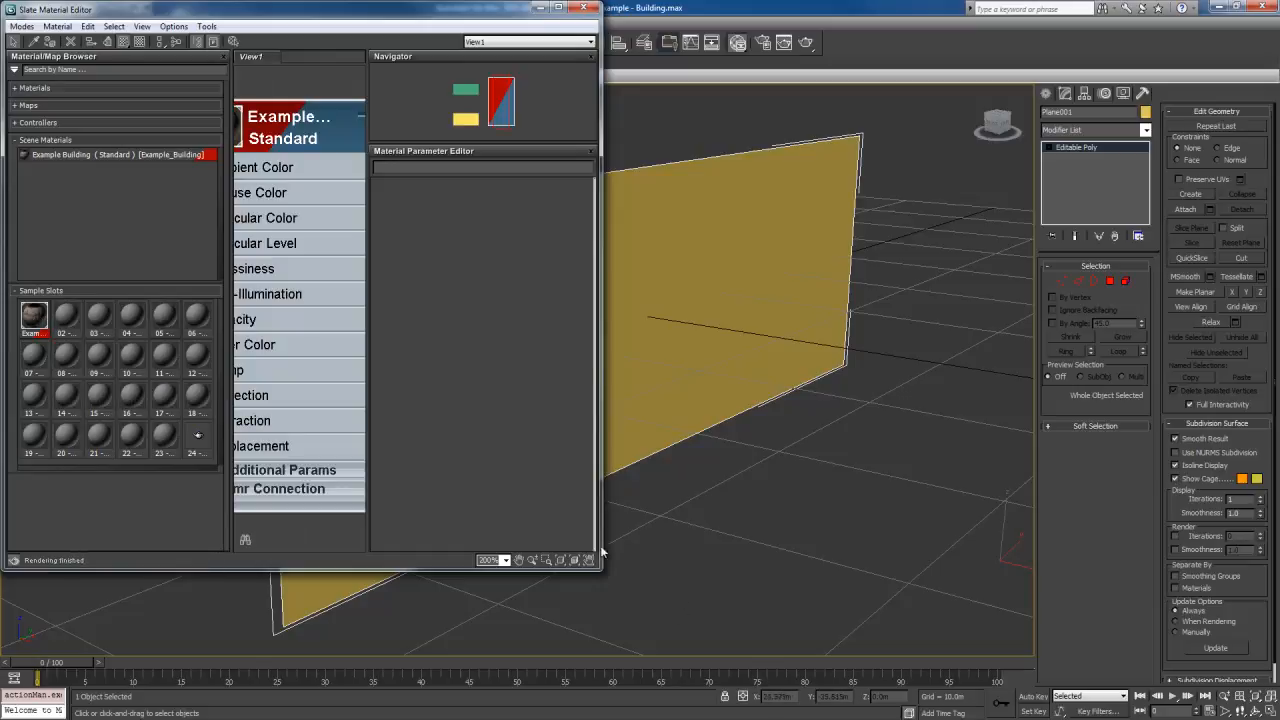
{"action": "left_click_drag", "start_coordinate": [443, 9], "coordinate": [580, 0]}
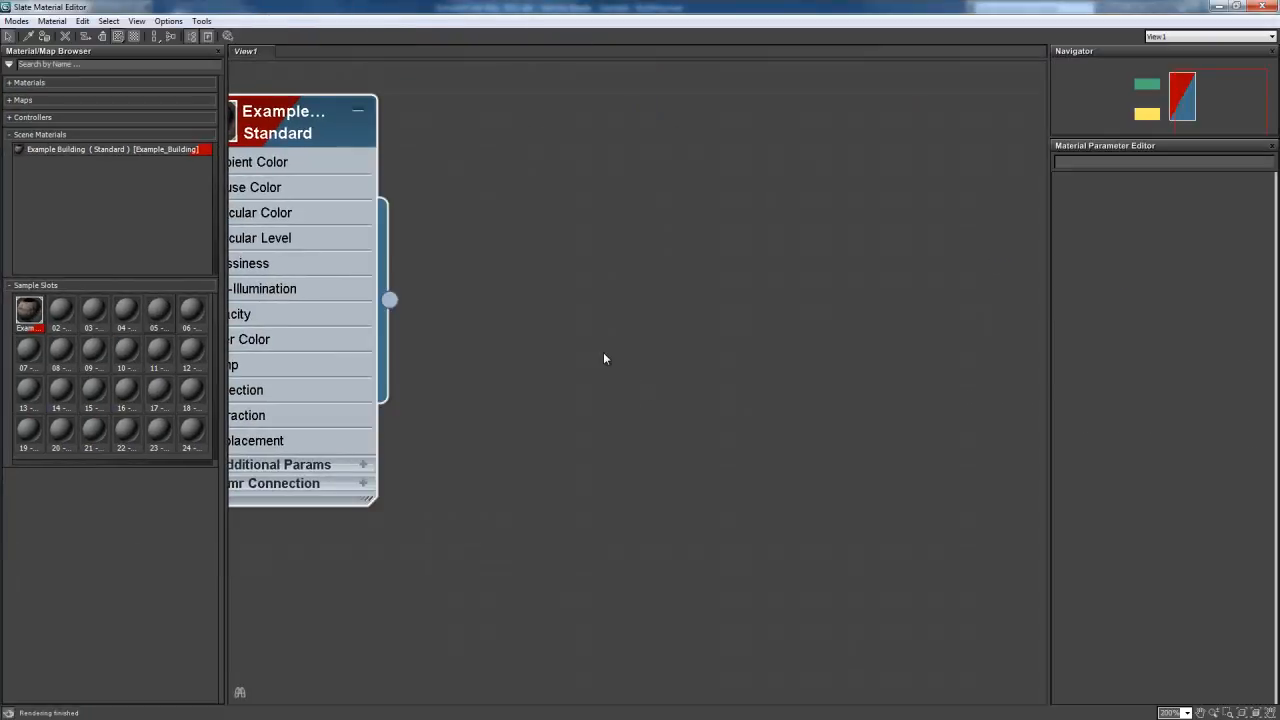
{"action": "key", "text": "z"}
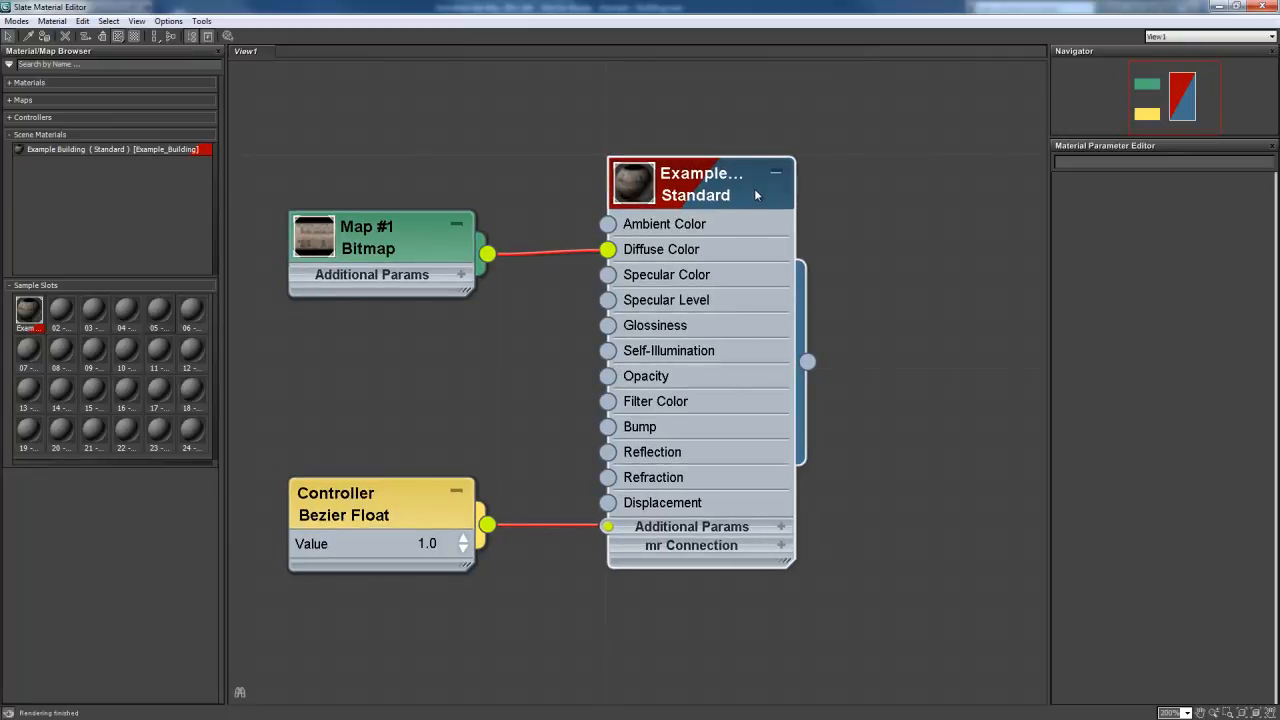
{"action": "right_click", "coordinate": [756, 195]}
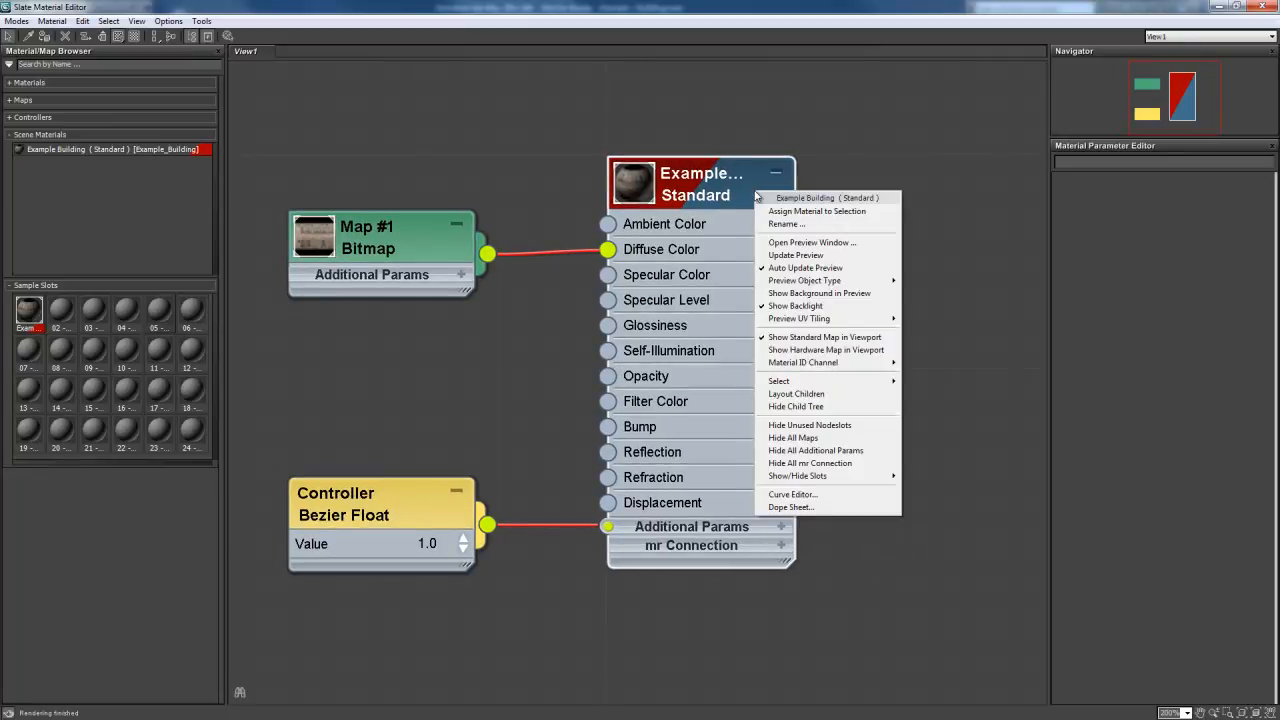
{"action": "left_click", "coordinate": [829, 213]}
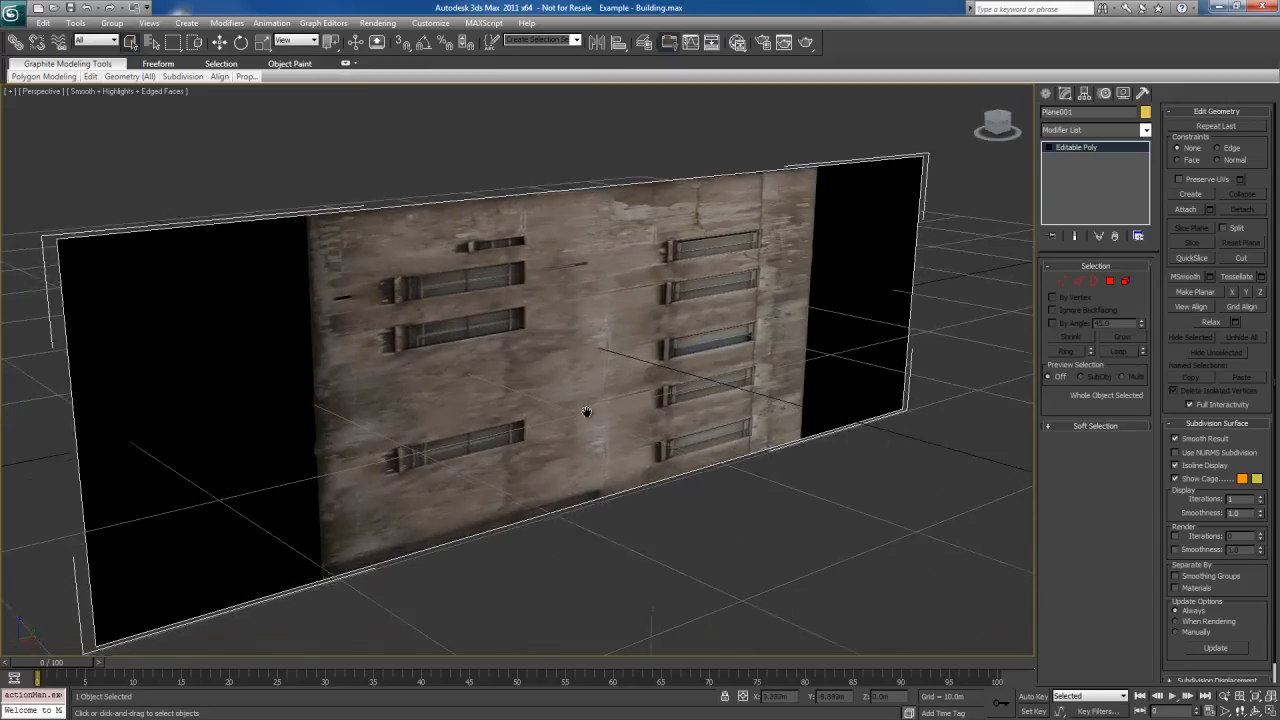
Add an Unwrap UVW modifier to the textured plane
{"action": "middle_click_drag", "start_coordinate": [587, 412], "coordinate": [608, 376], "text": "alt"}
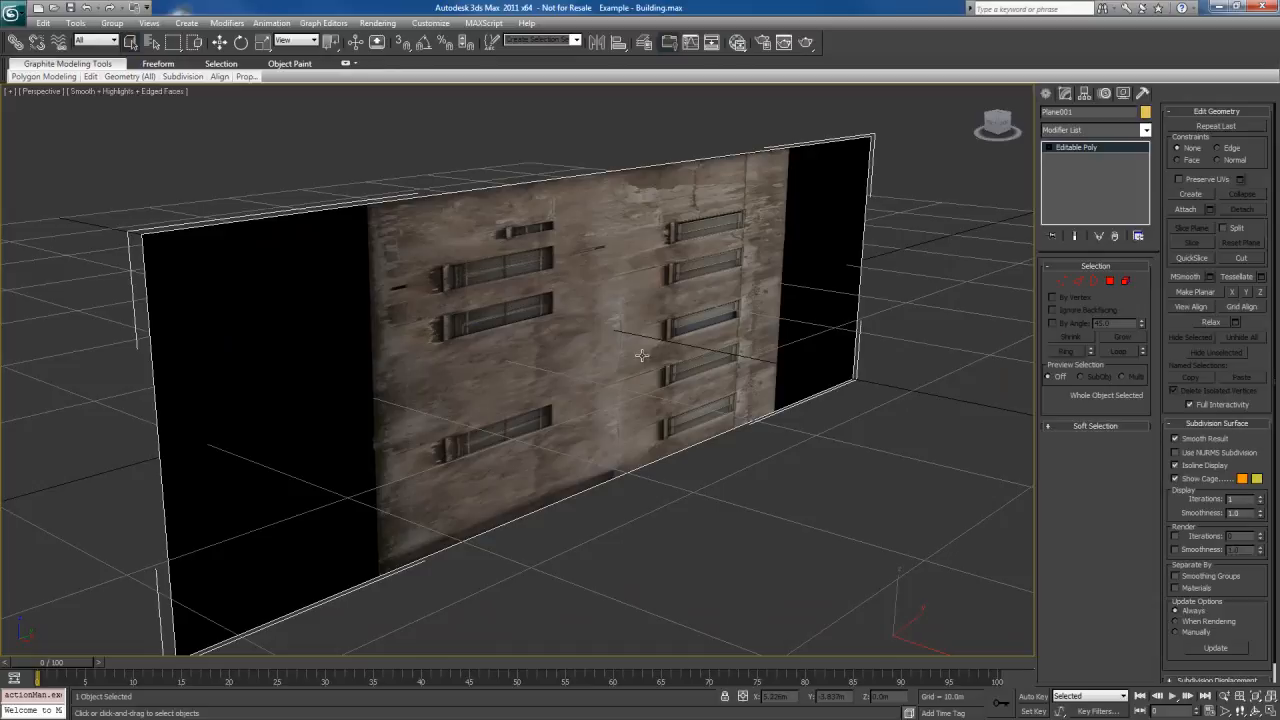
{"action": "left_click", "coordinate": [227, 23]}
{"action": "mouse_move", "coordinate": [292, 175]}
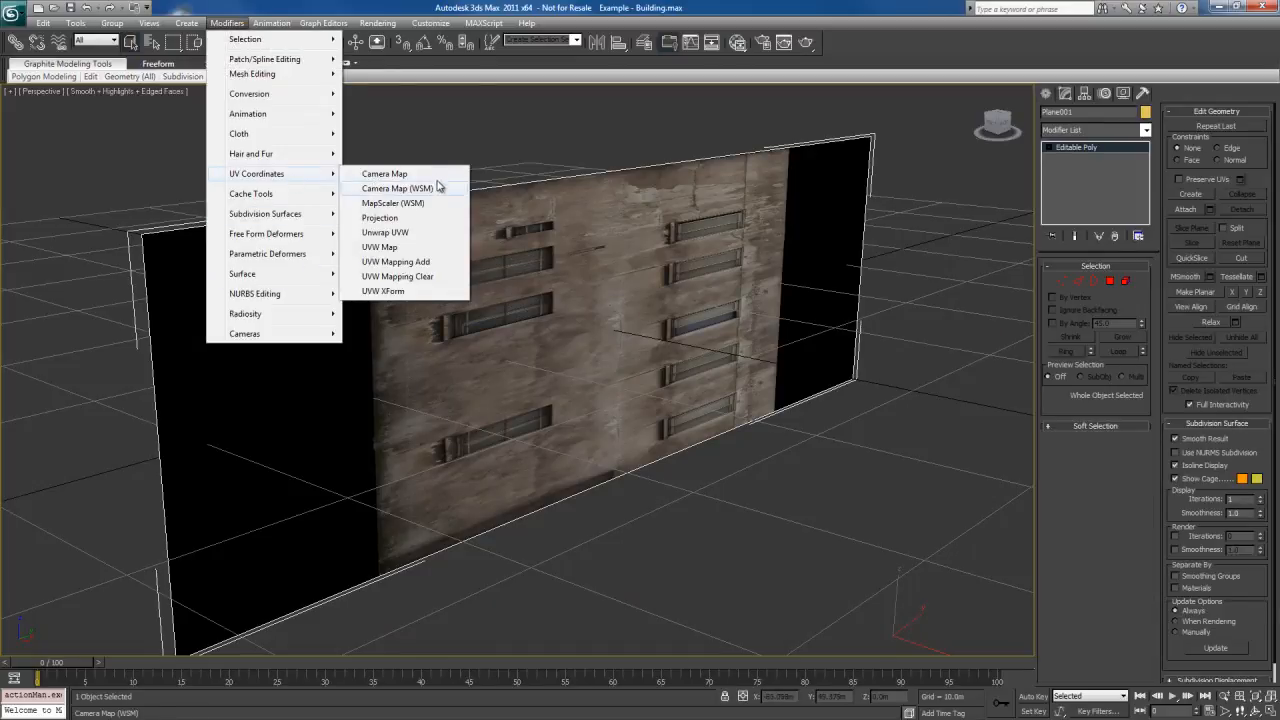
{"action": "left_click", "coordinate": [412, 236]}
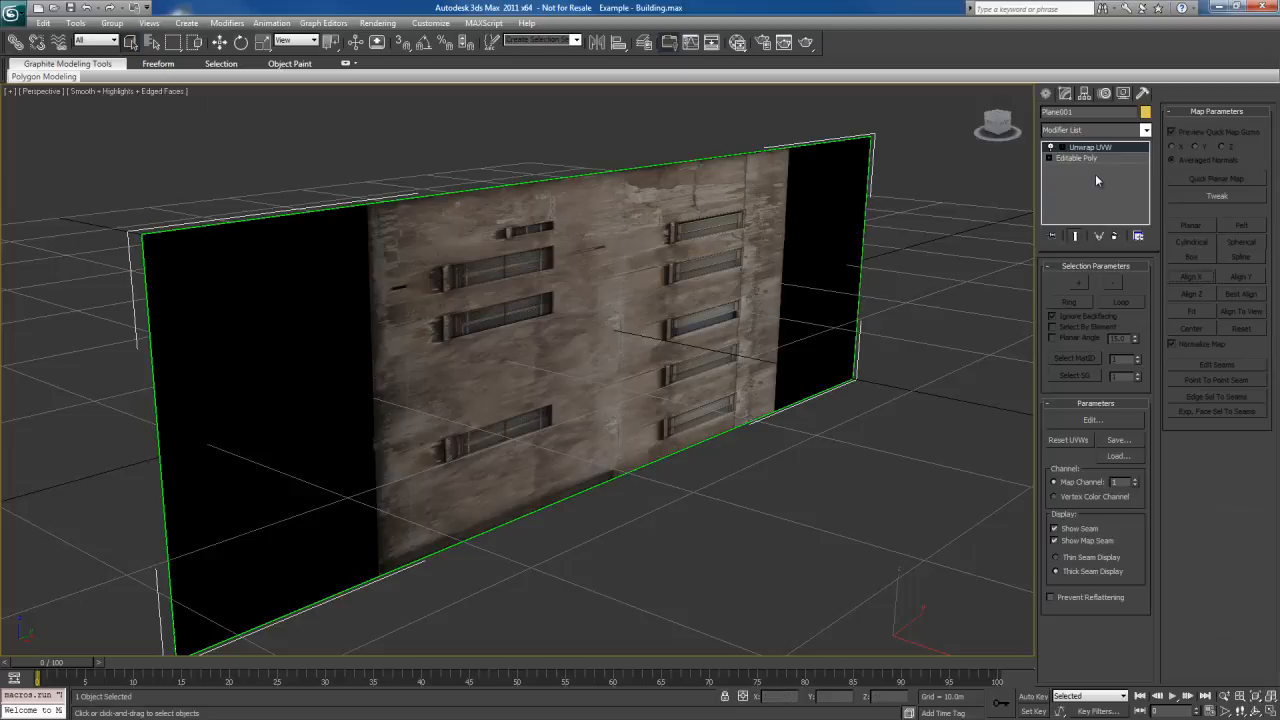
Apply a planar mapping with Best Align to all of the plane's faces
{"action": "key", "text": "3"}
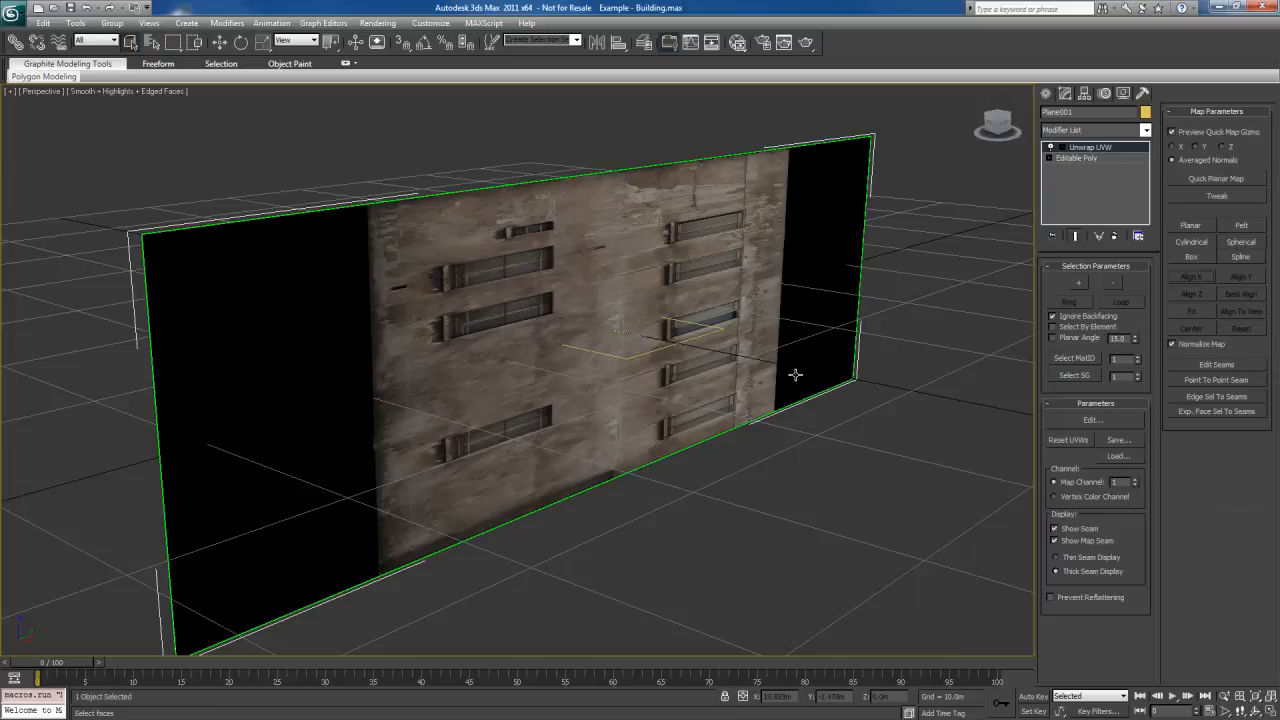
{"action": "key", "text": "ctrl+a"}
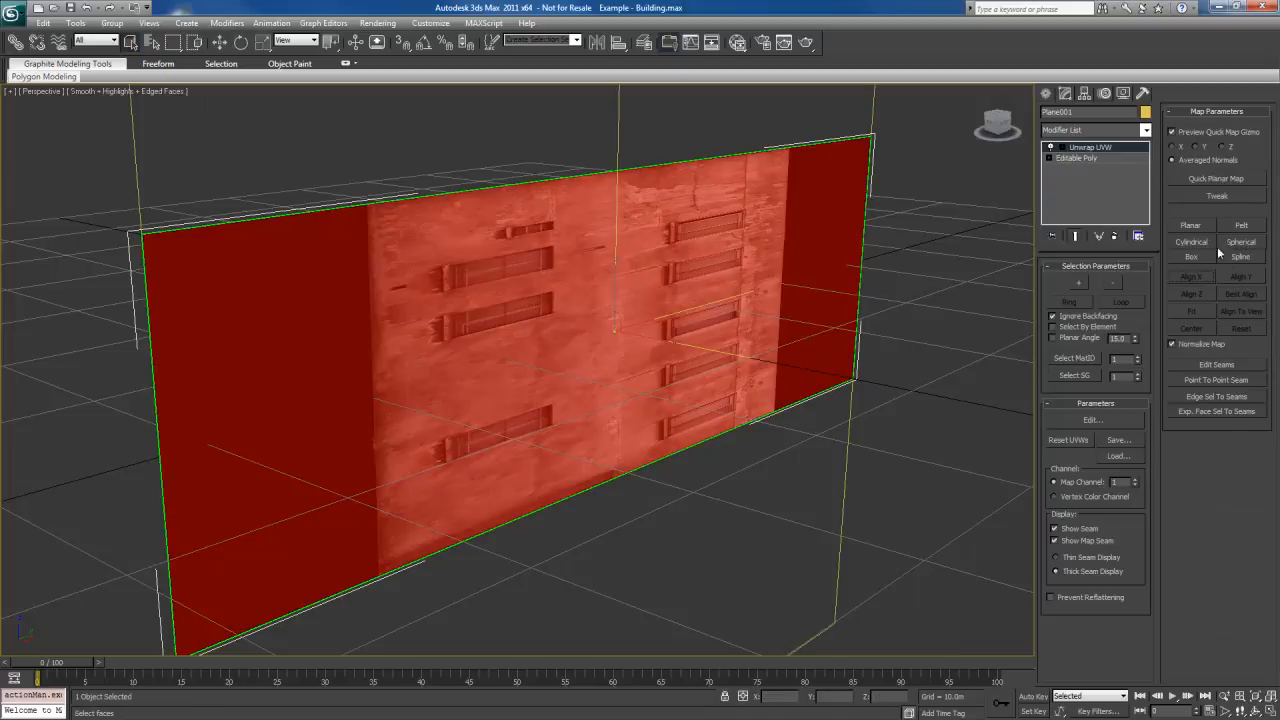
{"action": "left_click", "coordinate": [1191, 225]}
{"action": "left_click", "coordinate": [1244, 296]}
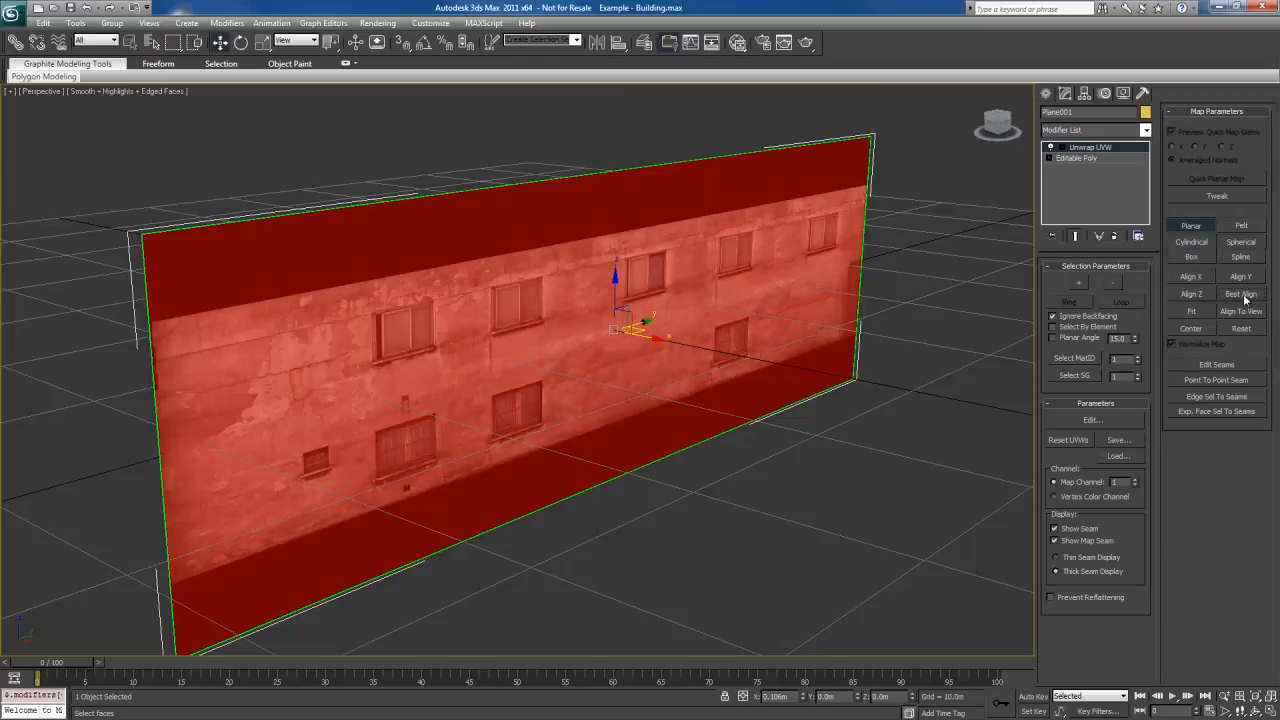
{"action": "left_click", "coordinate": [1191, 225]}
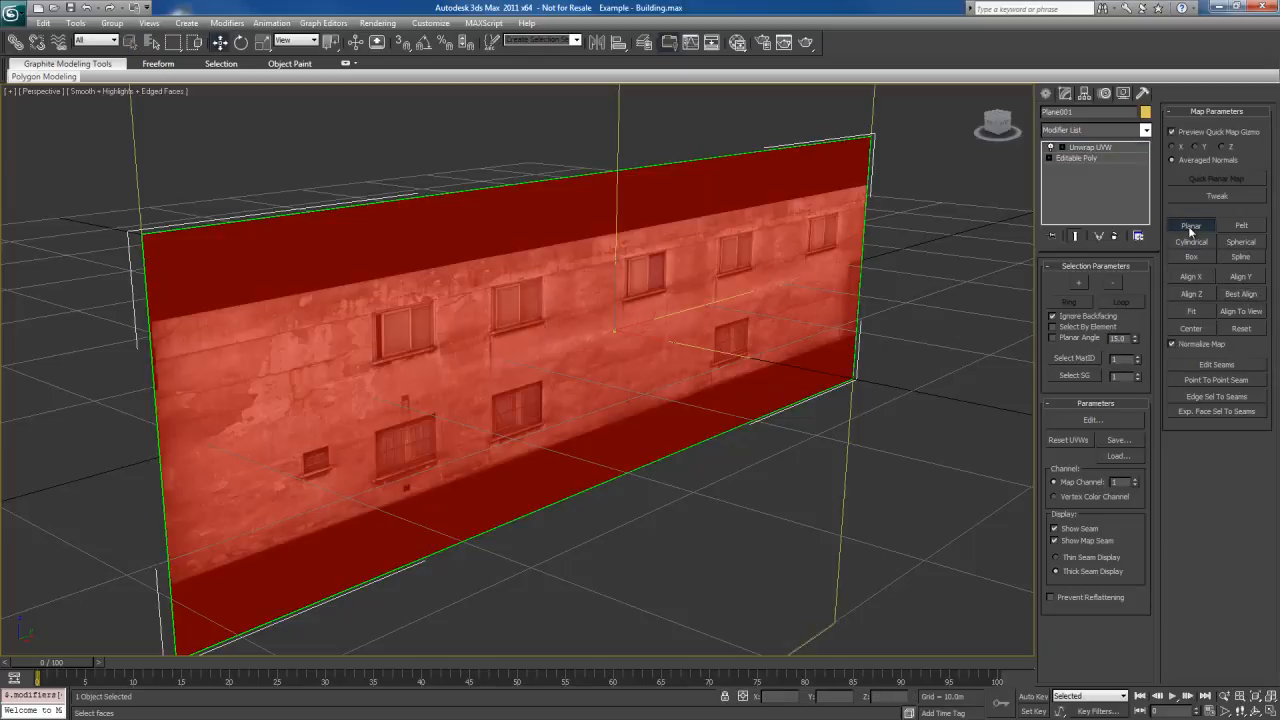
Open the UVW editor for the plane and display the Map #1 wall texture as its background
{"action": "left_click", "coordinate": [1092, 419]}
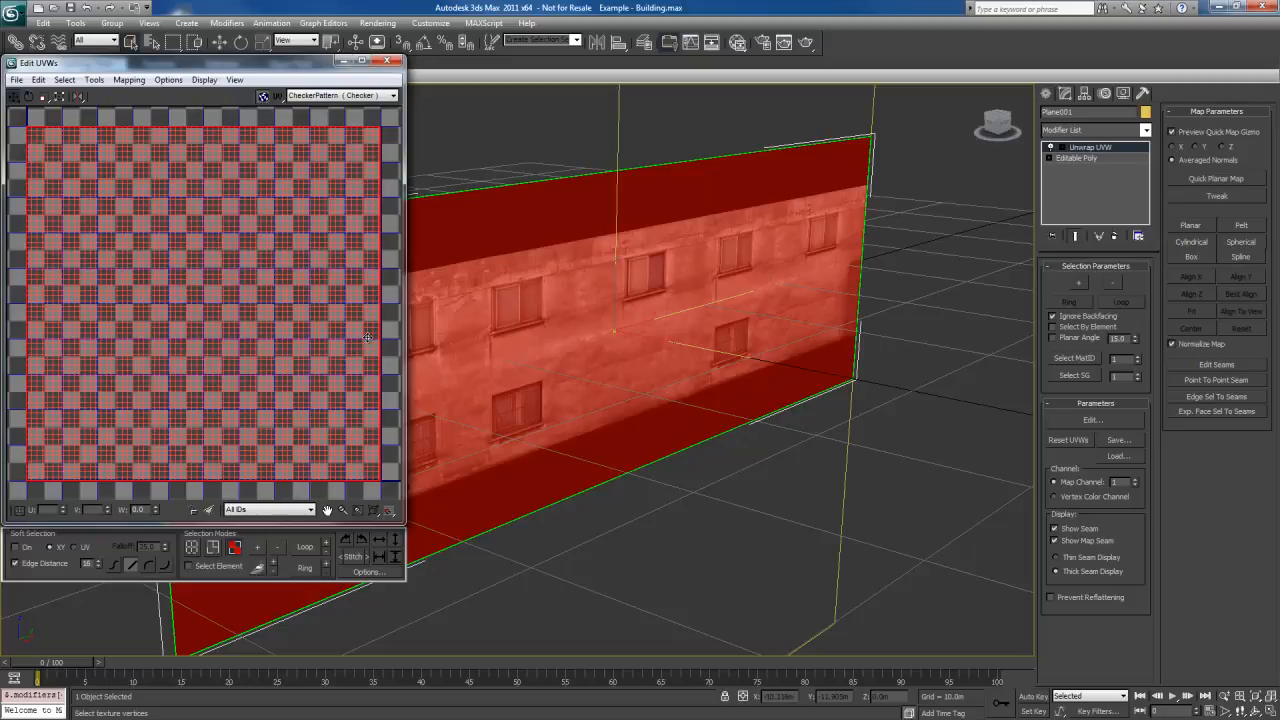
{"action": "middle_click_drag", "start_coordinate": [477, 340], "coordinate": [558, 357]}
{"action": "middle_click_drag", "start_coordinate": [246, 262], "coordinate": [246, 270]}
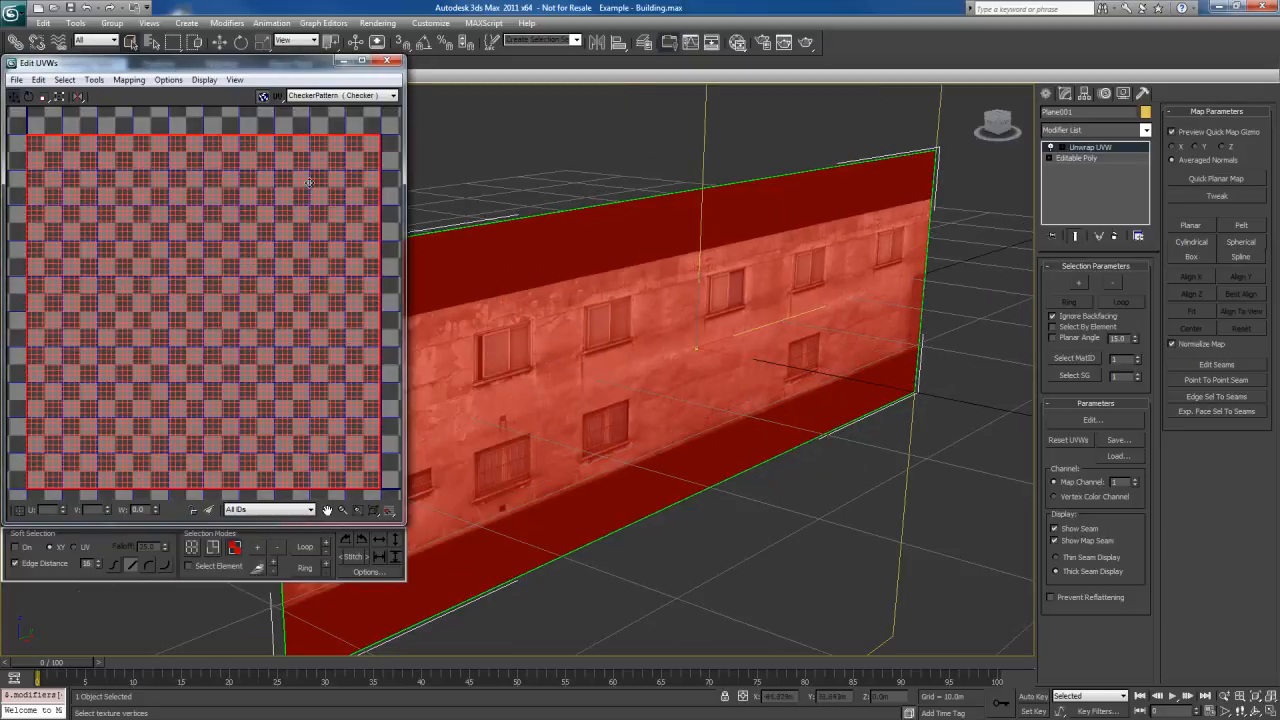
{"action": "left_click", "coordinate": [359, 96]}
{"action": "left_click", "coordinate": [350, 116]}
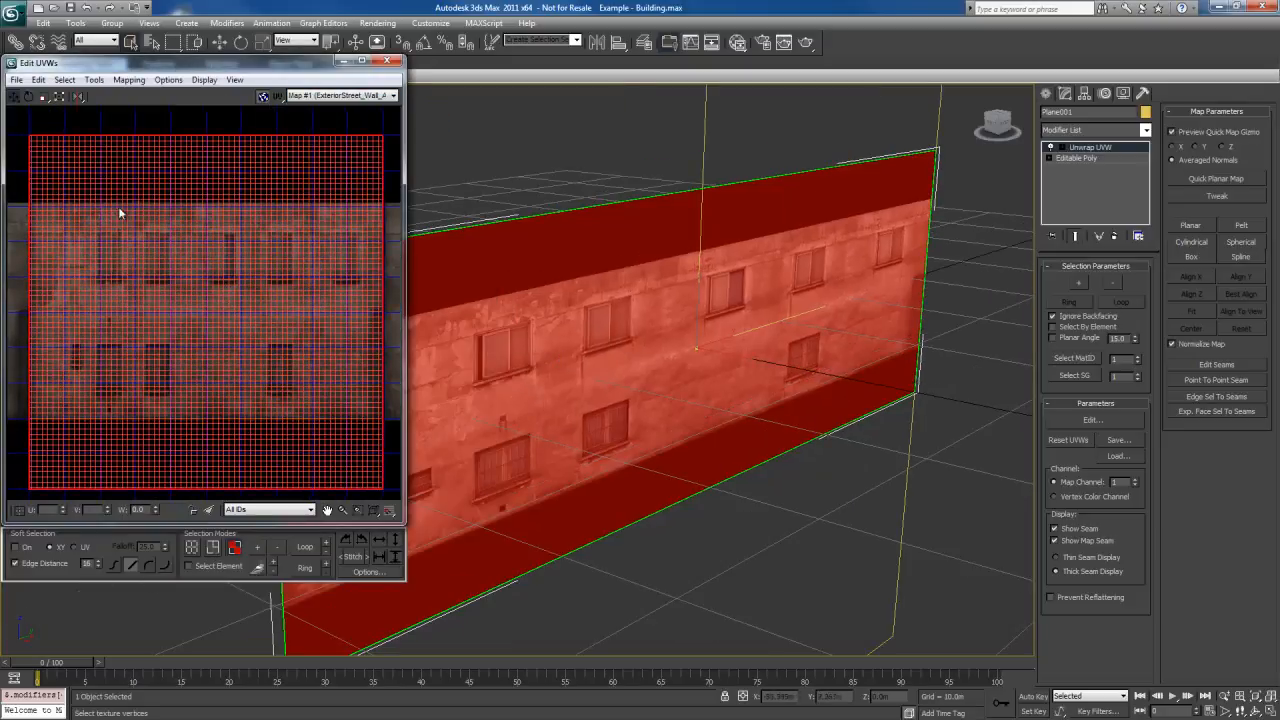
Turn off bitmap tiling in the UVW editor and lower the two upper UV vertices to the wall texture's upper edge
{"action": "left_click", "coordinate": [62, 180]}
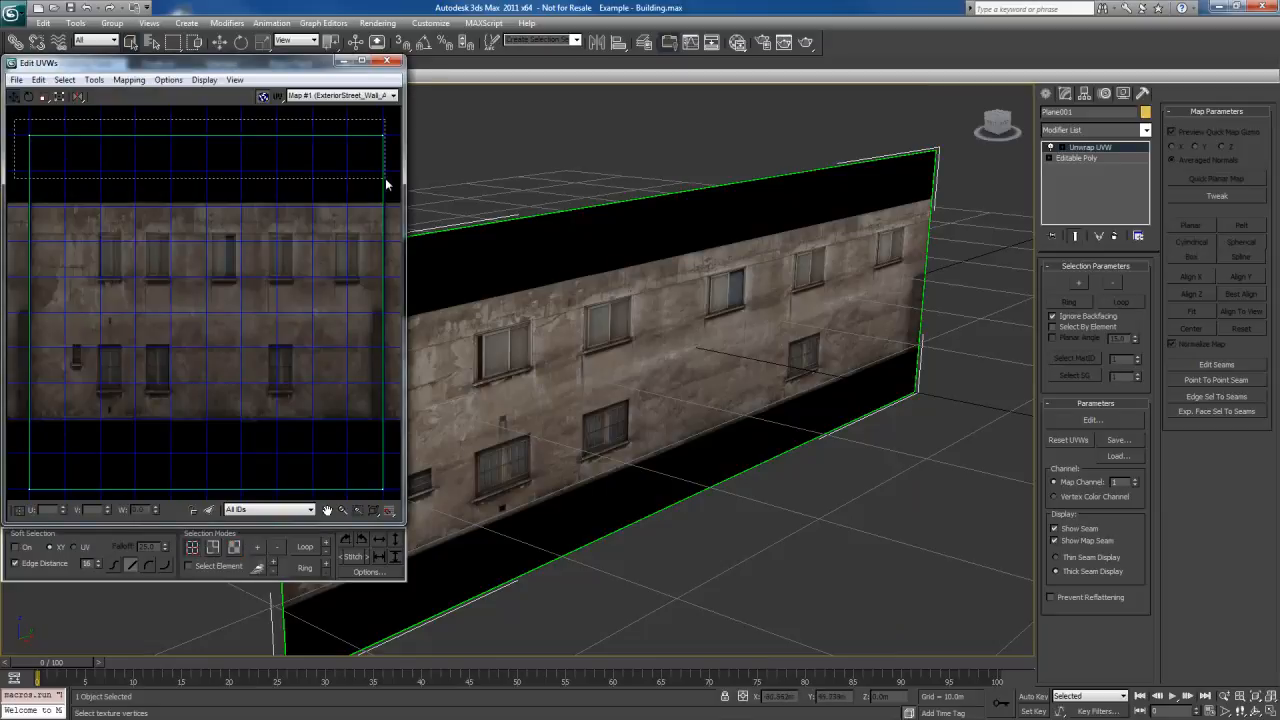
{"action": "scroll", "coordinate": [292, 442], "scroll_direction": "down", "scroll_amount": 2}
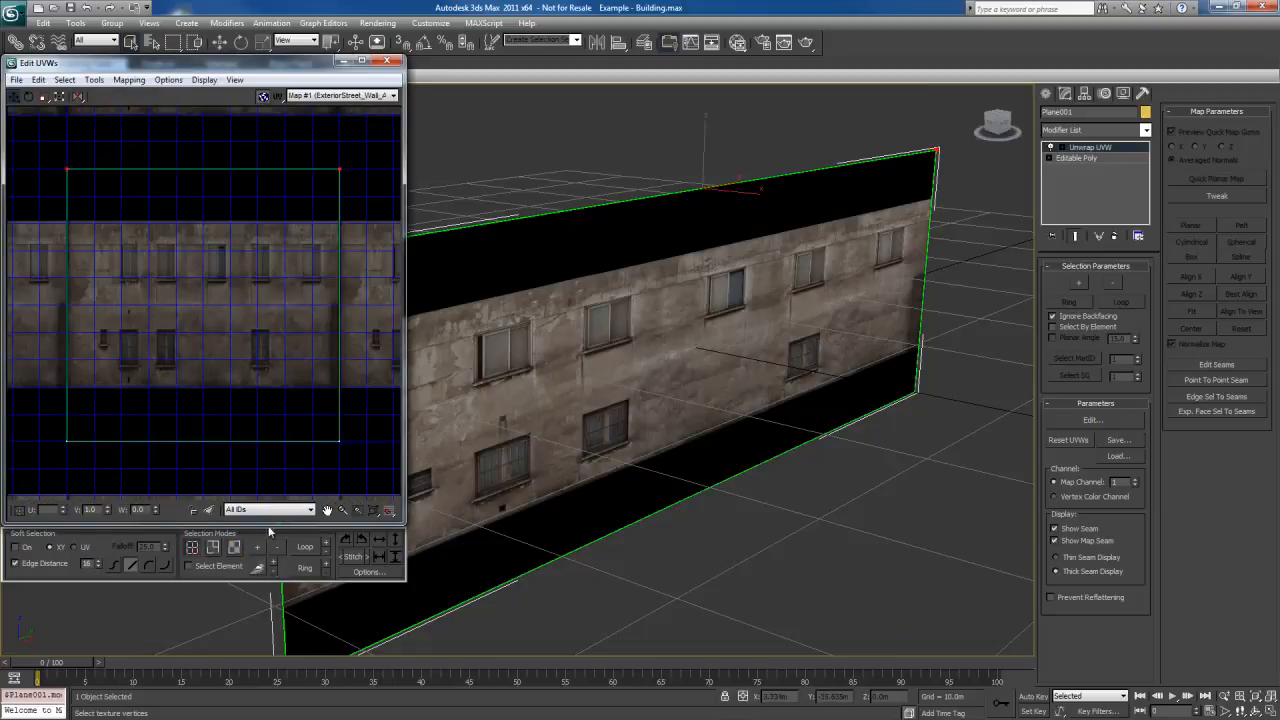
{"action": "left_click", "coordinate": [370, 572]}
{"action": "left_click", "coordinate": [123, 597]}
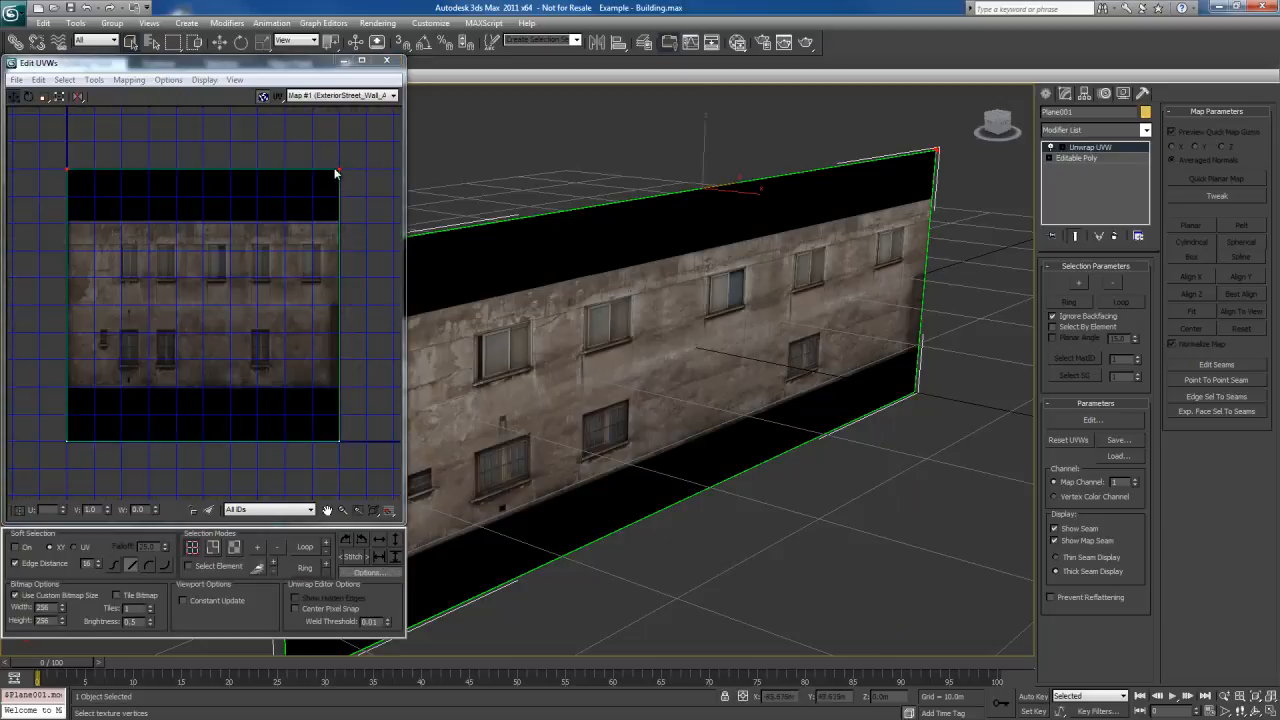
{"action": "left_click_drag", "start_coordinate": [338, 168], "coordinate": [334, 222]}
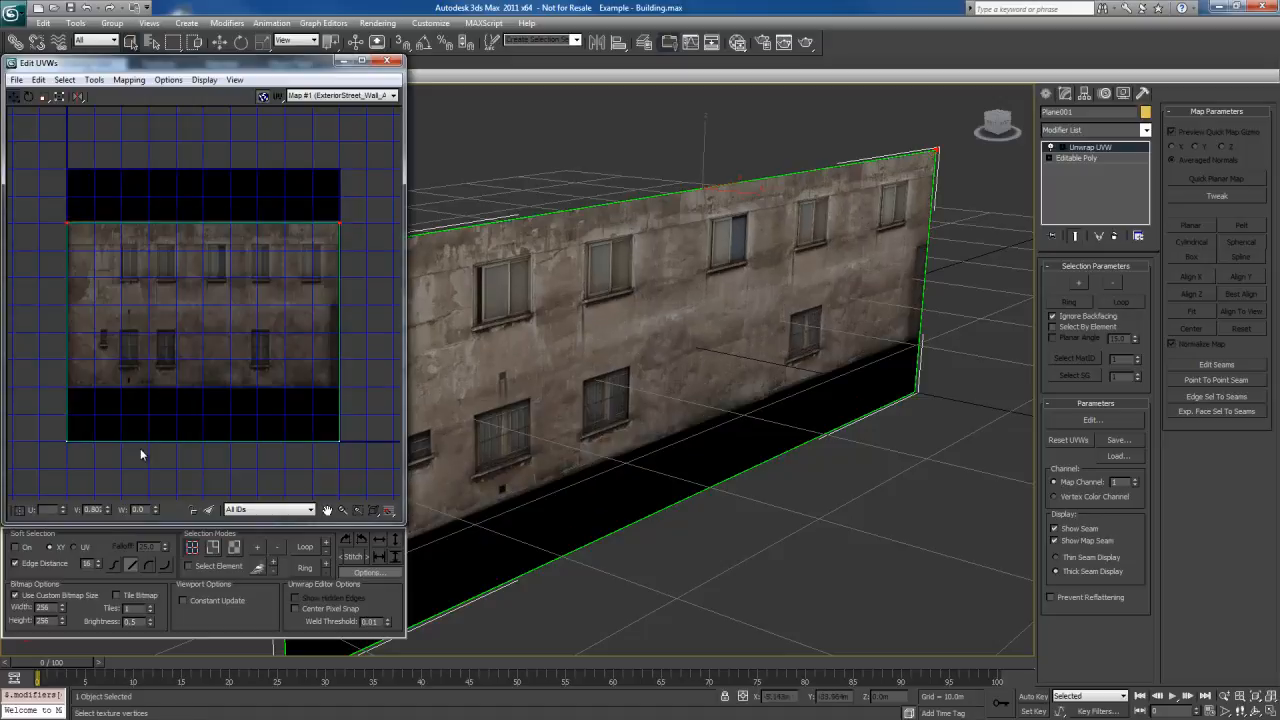
Raise the two lower UV vertices to the wall texture's bottom edge and close the UVW editor
{"action": "left_click_drag", "start_coordinate": [390, 494], "coordinate": [38, 380]}
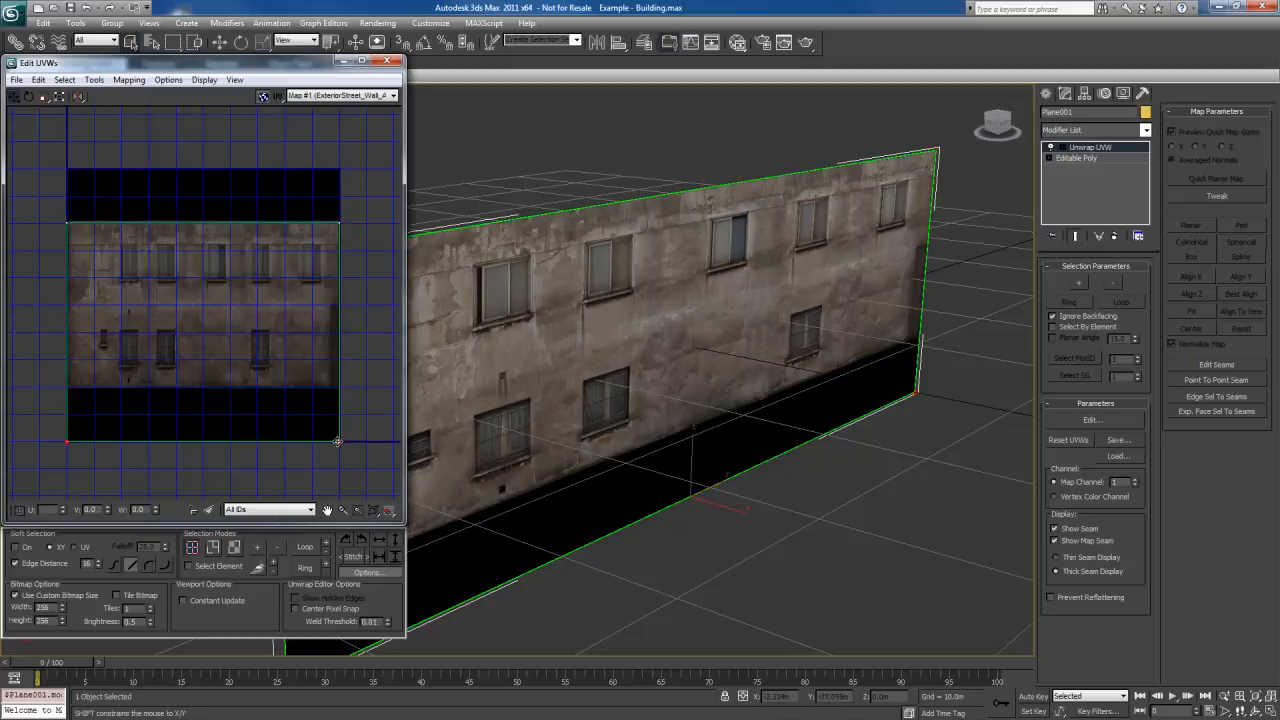
{"action": "left_click_drag", "start_coordinate": [340, 441], "coordinate": [340, 387]}
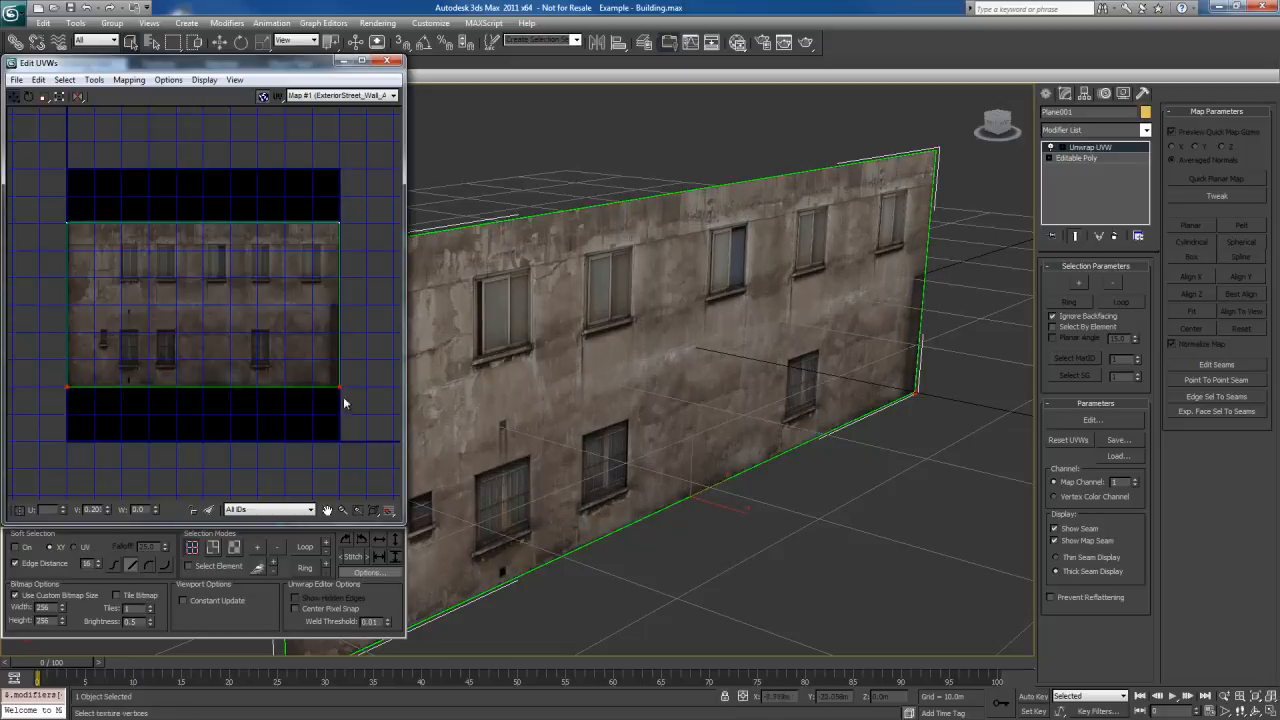
{"action": "middle_click_drag", "start_coordinate": [625, 447], "coordinate": [760, 490]}
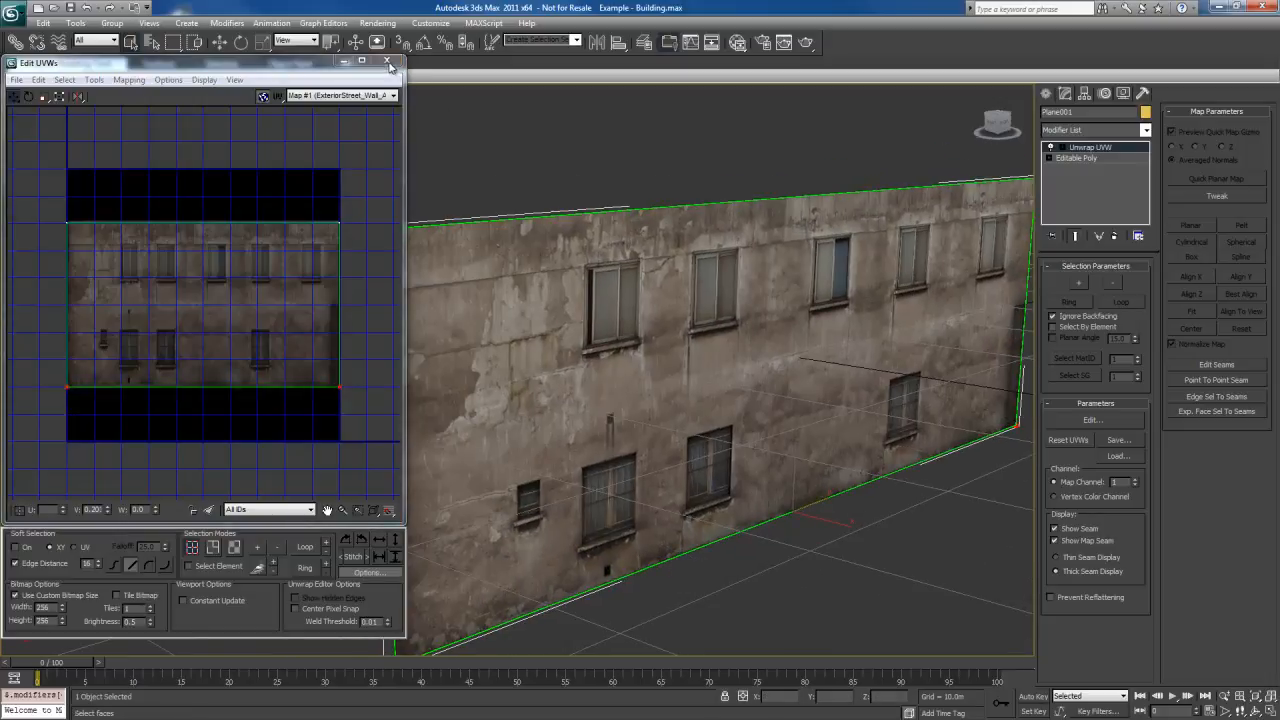
{"action": "left_click", "coordinate": [387, 61]}
Collapse the plane's whole modifier stack with Collapse All and confirm it
{"action": "middle_click_drag", "start_coordinate": [753, 412], "coordinate": [728, 433], "text": "alt"}
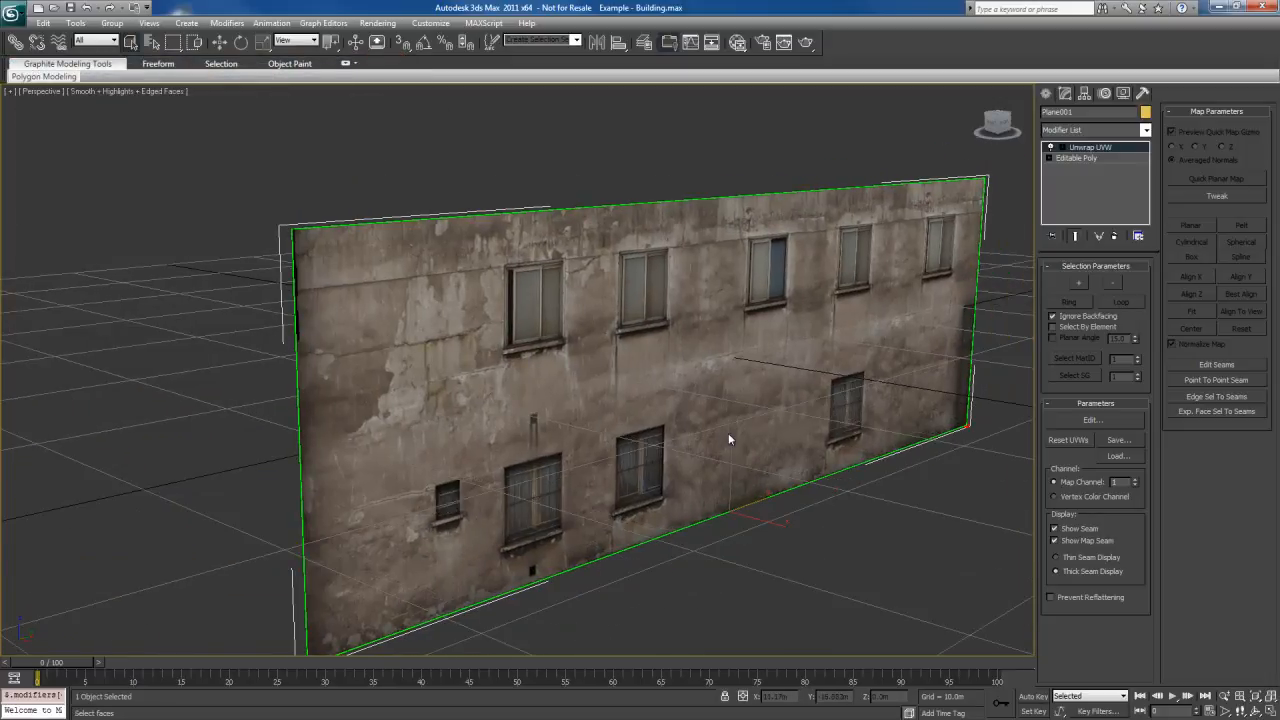
{"action": "right_click", "coordinate": [1097, 186]}
{"action": "left_click", "coordinate": [1140, 313]}
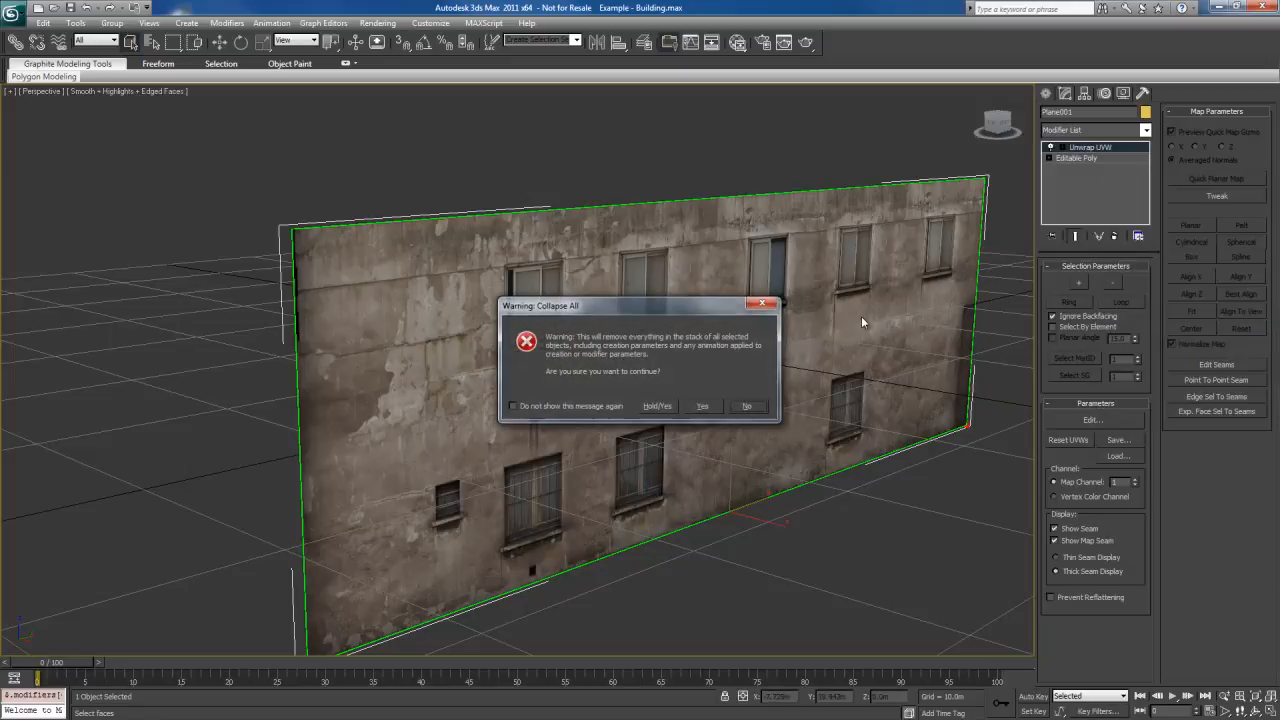
{"action": "left_click", "coordinate": [700, 405]}
Examine the textured plane from a distance and close up to judge the flat windows and facade details
{"action": "middle_click_drag", "start_coordinate": [686, 418], "coordinate": [606, 406], "text": "alt"}
{"action": "scroll", "coordinate": [715, 460], "scroll_direction": "down", "scroll_amount": 2}
{"action": "middle_click_drag", "start_coordinate": [717, 462], "coordinate": [711, 397]}
{"action": "scroll", "coordinate": [718, 440], "scroll_direction": "down", "scroll_amount": 5}
{"action": "scroll", "coordinate": [719, 440], "scroll_direction": "down", "scroll_amount": 2}
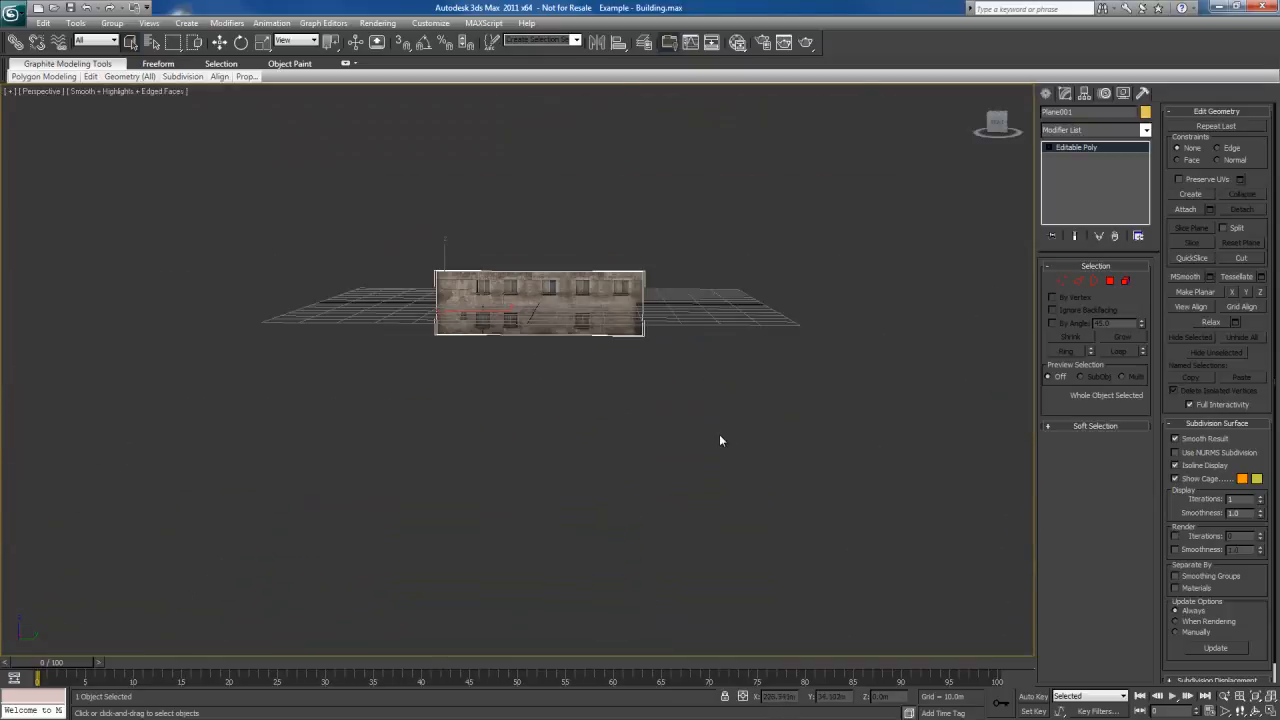
{"action": "middle_click_drag", "start_coordinate": [627, 375], "coordinate": [690, 419]}
{"action": "scroll", "coordinate": [675, 422], "scroll_direction": "up", "scroll_amount": 6}
{"action": "scroll", "coordinate": [623, 486], "scroll_direction": "up", "scroll_amount": 6}
{"action": "scroll", "coordinate": [709, 500], "scroll_direction": "down", "scroll_amount": 4}
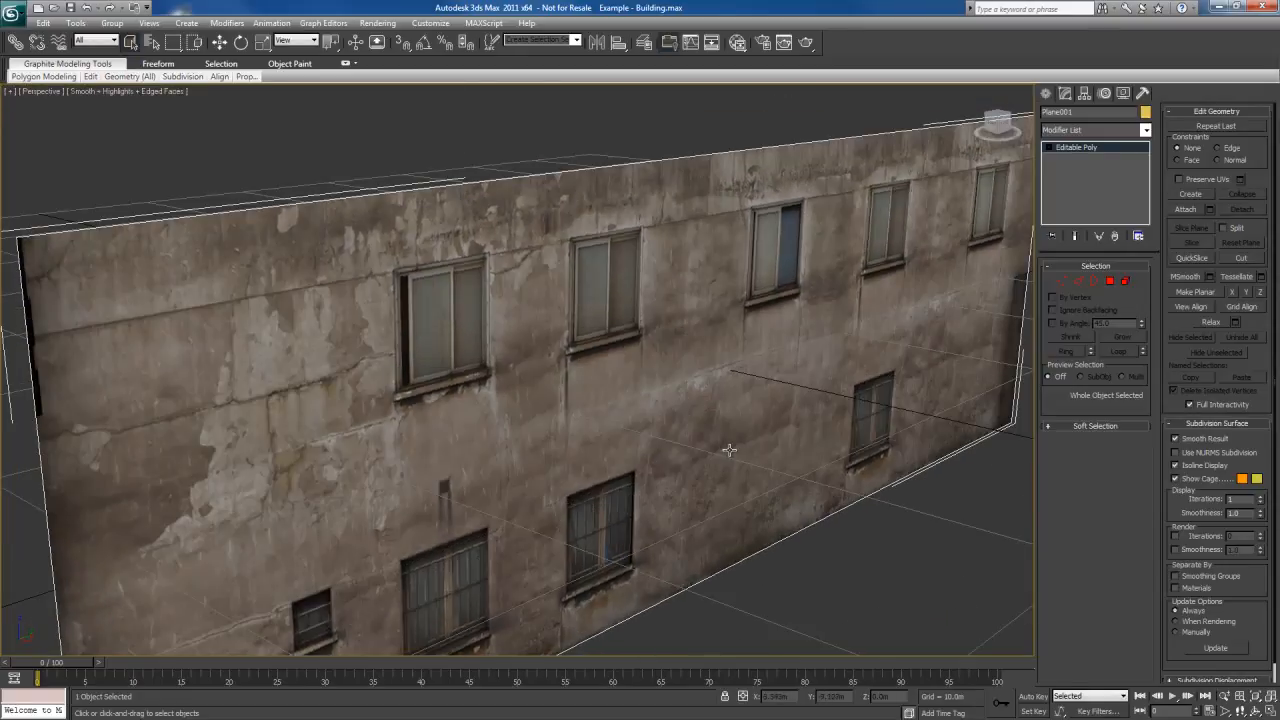
{"action": "middle_click_drag", "start_coordinate": [631, 453], "coordinate": [552, 446], "text": "alt"}
{"action": "middle_click_drag", "start_coordinate": [552, 446], "coordinate": [617, 403]}
{"action": "scroll", "coordinate": [643, 425], "scroll_direction": "down", "scroll_amount": 5}
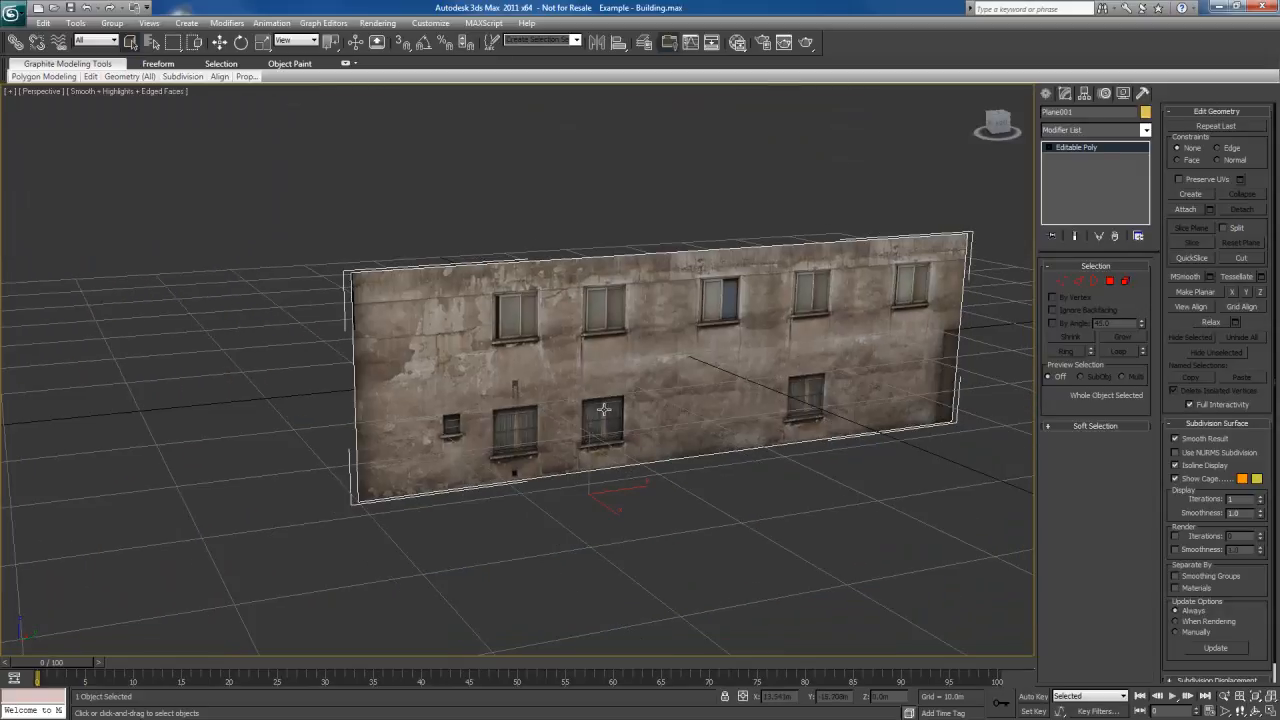
Rotate the wall plane 180° about the vertical axis around its own centre and display its textured side in the Left view
{"action": "key", "text": "l"}
{"action": "key", "text": "z"}
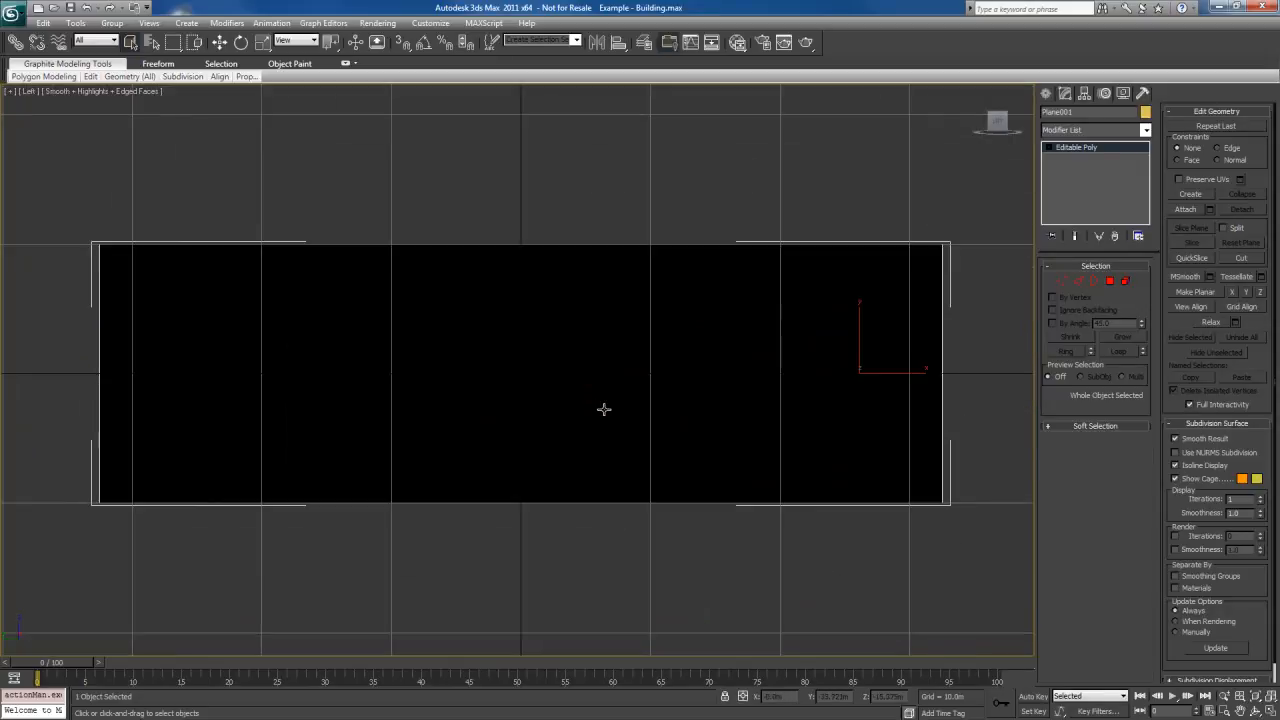
{"action": "key", "text": "p"}
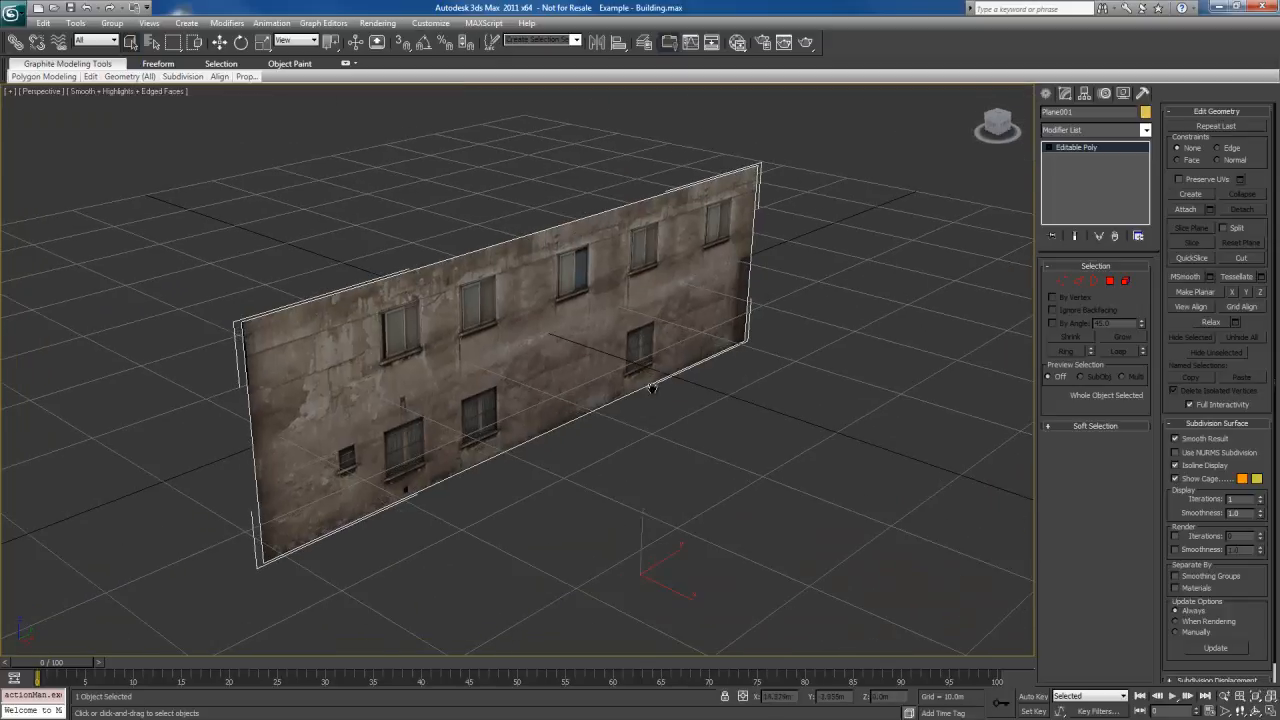
{"action": "middle_click_drag", "start_coordinate": [652, 388], "coordinate": [622, 422], "text": "alt"}
{"action": "key", "text": "e"}
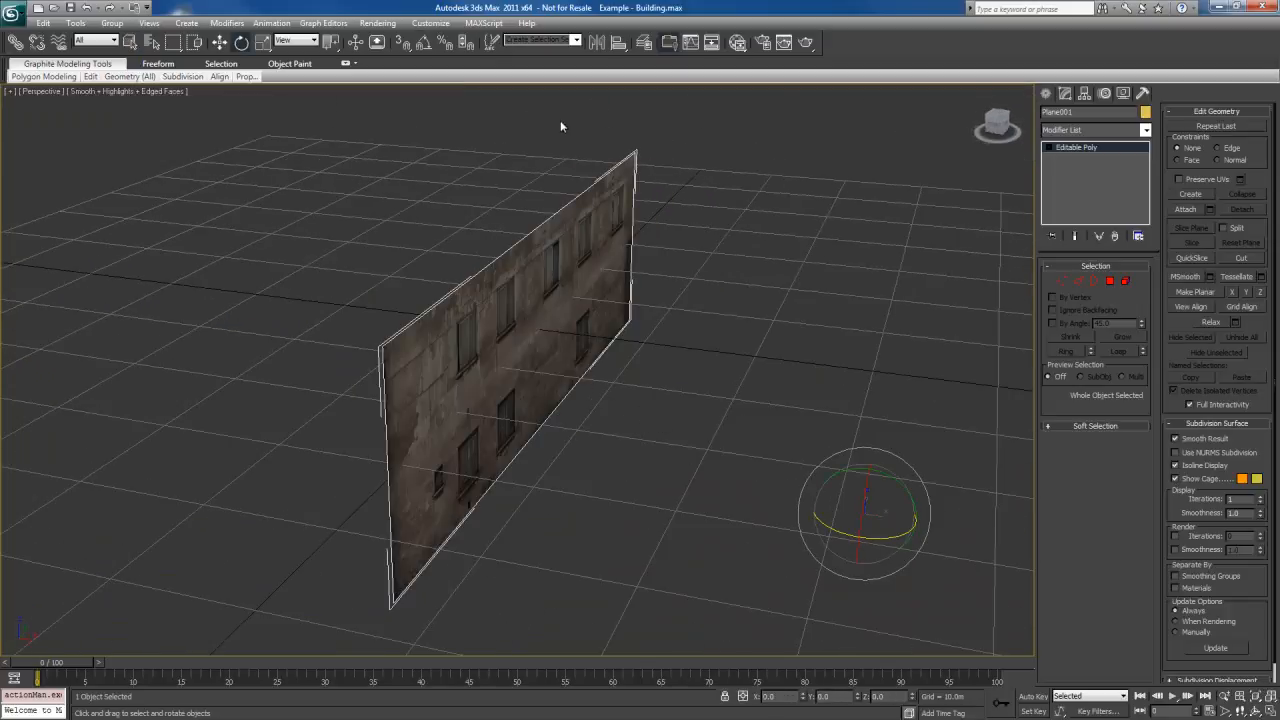
{"action": "left_click_drag", "start_coordinate": [331, 43], "coordinate": [331, 84]}
{"action": "left_click_drag", "start_coordinate": [567, 345], "coordinate": [347, 364]}
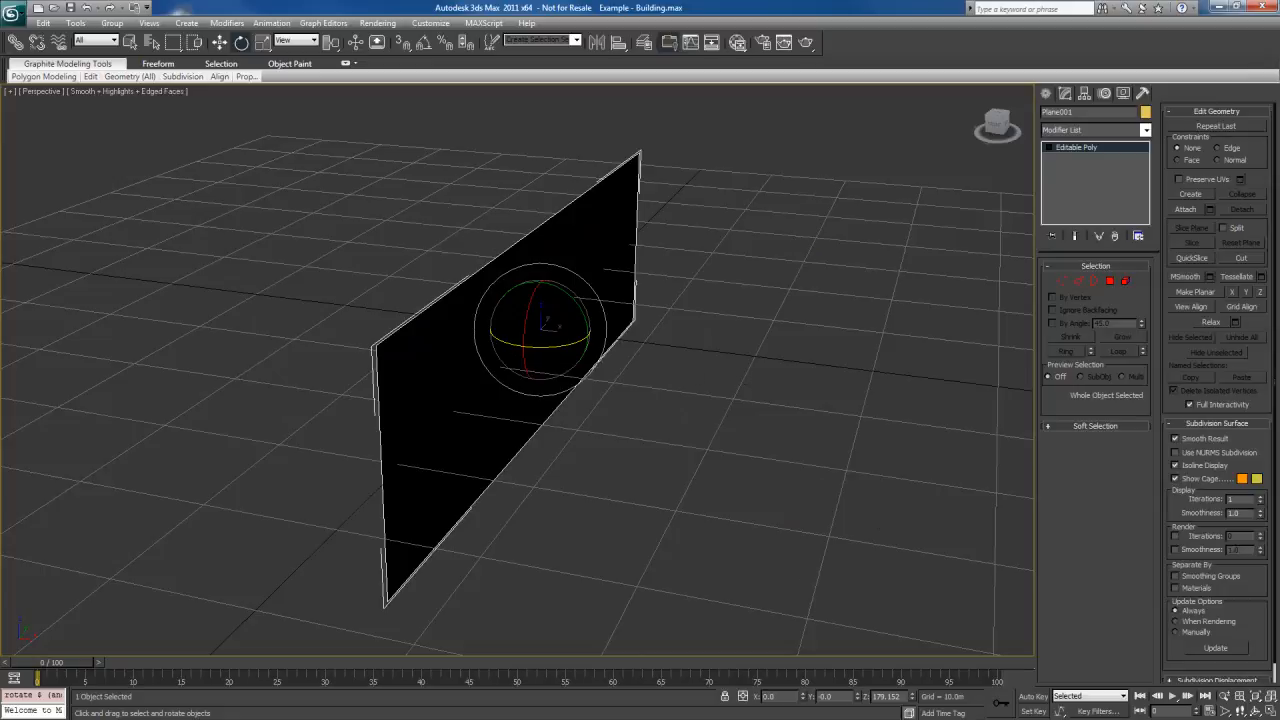
{"action": "key", "text": "t"}
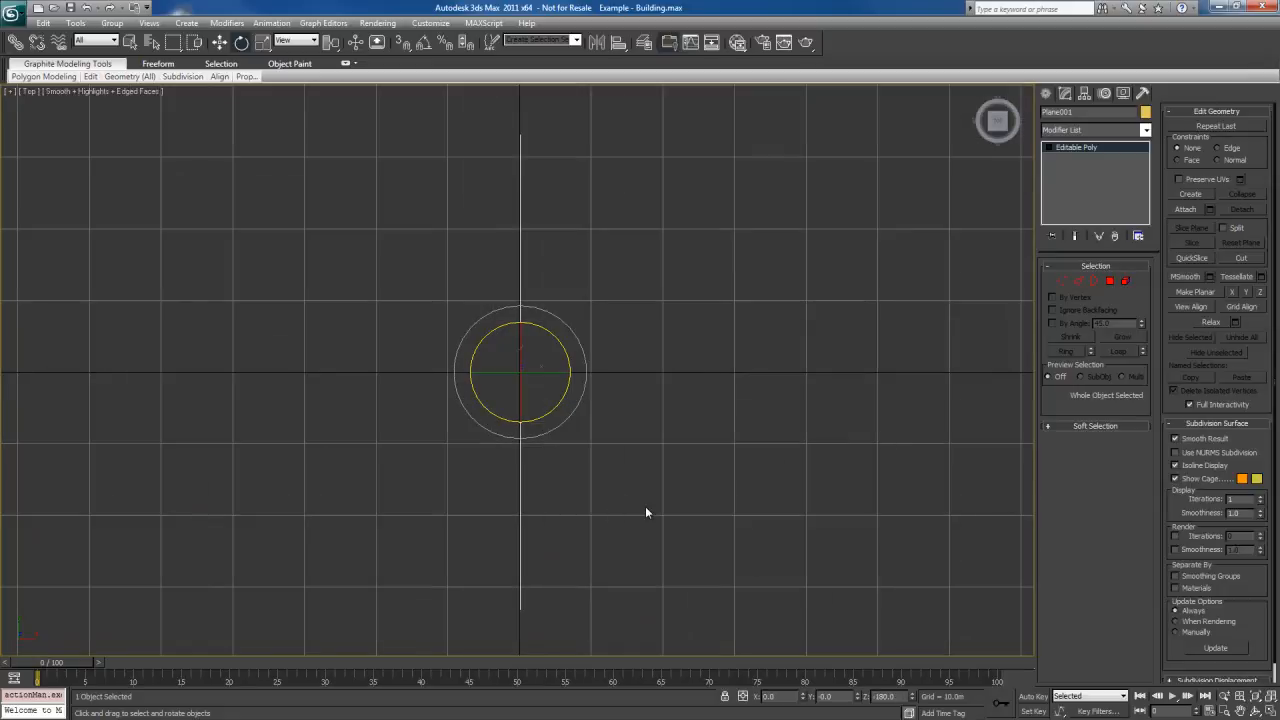
{"action": "key", "text": "l"}
Examine the windows and small openings at the left end of the wall close up in the Left view
{"action": "scroll", "coordinate": [645, 512], "scroll_direction": "up", "scroll_amount": 5}
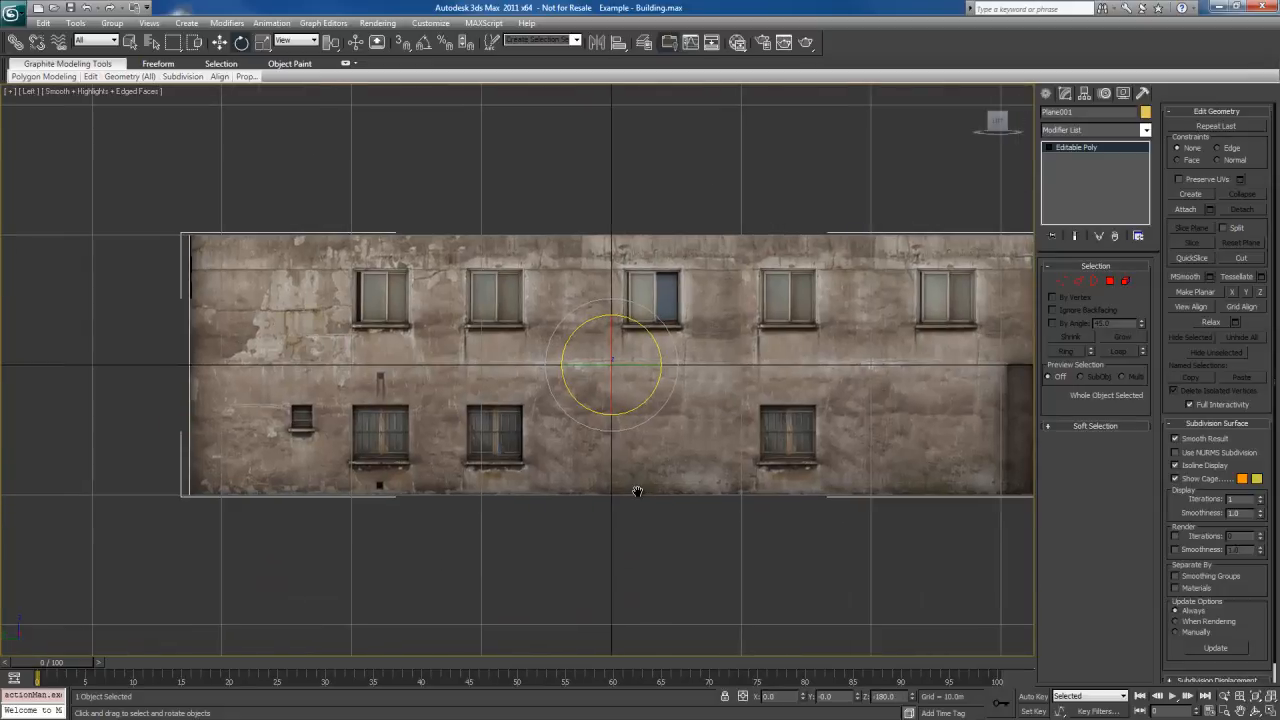
{"action": "scroll", "coordinate": [638, 491], "scroll_direction": "up", "scroll_amount": 2}
{"action": "key", "text": "q"}
{"action": "middle_click_drag", "start_coordinate": [391, 453], "coordinate": [674, 516]}
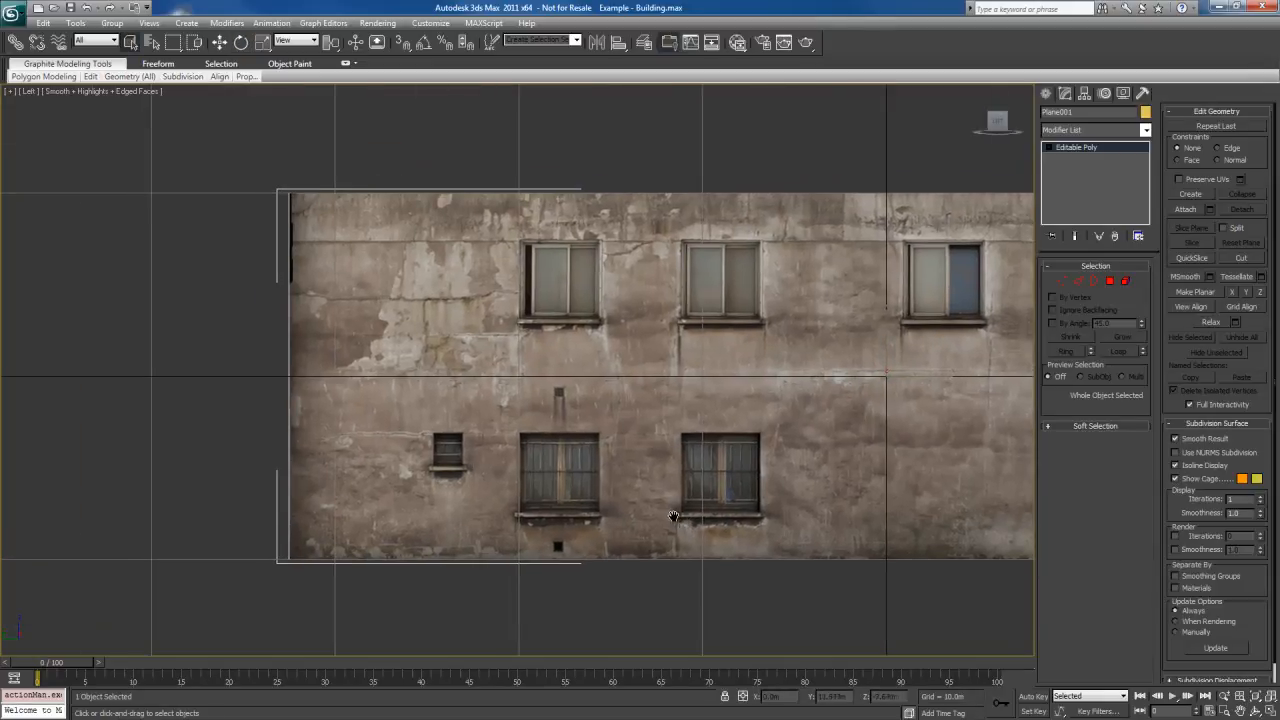
{"action": "scroll", "coordinate": [674, 516], "scroll_direction": "up", "scroll_amount": 3}
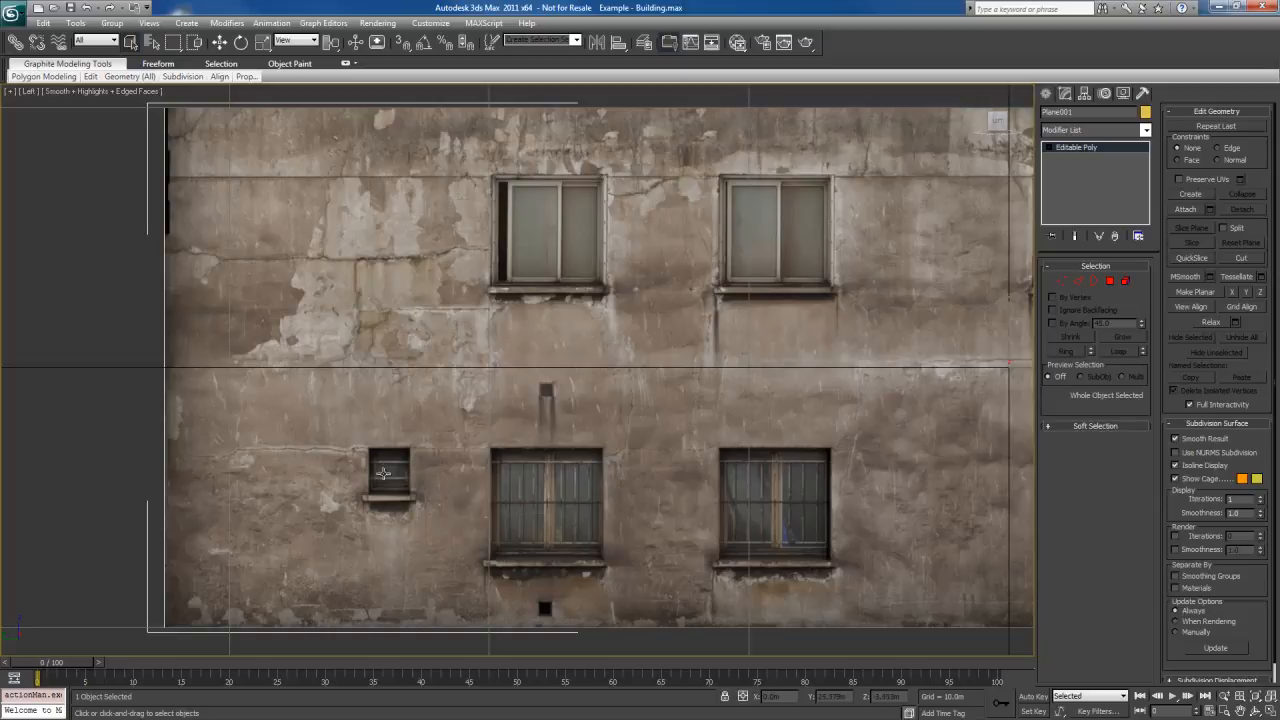
{"action": "middle_click_drag", "start_coordinate": [624, 367], "coordinate": [662, 420]}
{"action": "scroll", "coordinate": [614, 485], "scroll_direction": "up", "scroll_amount": 2}
{"action": "scroll", "coordinate": [656, 406], "scroll_direction": "down", "scroll_amount": 2}
{"action": "scroll", "coordinate": [654, 404], "scroll_direction": "down", "scroll_amount": 3}
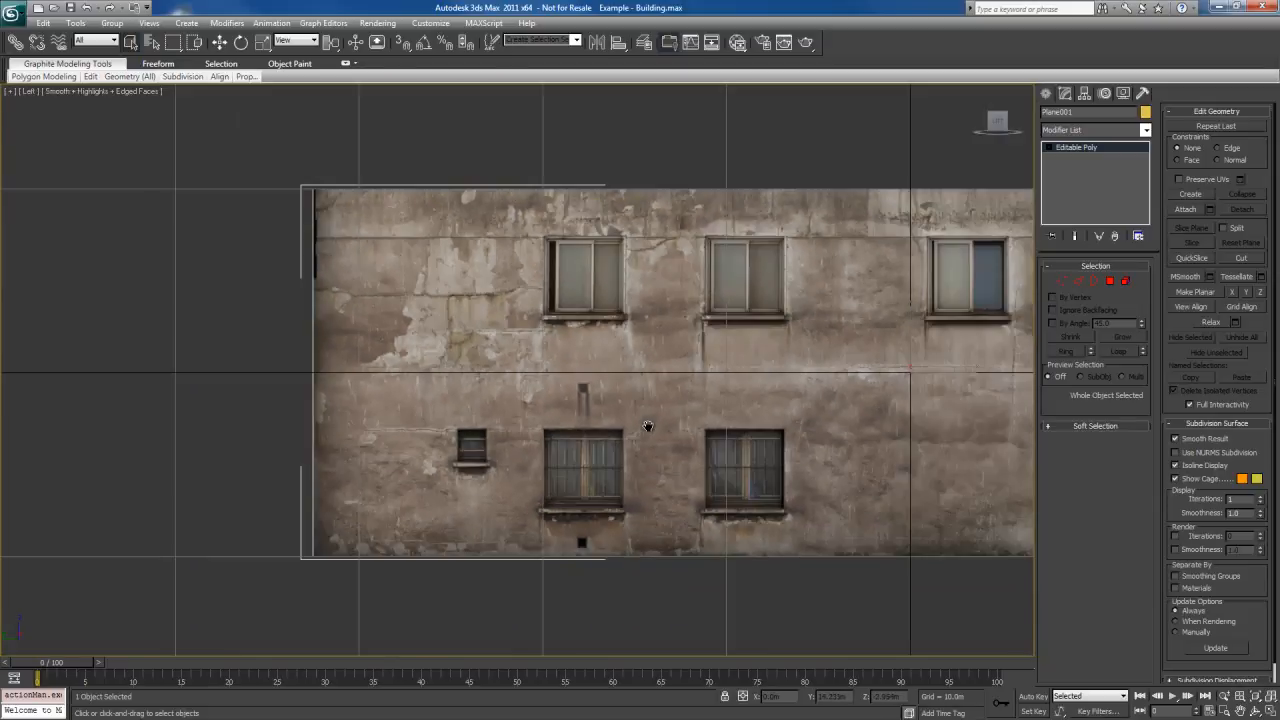
Connect the wall's upper and lower edges with a new vertical edge and hide the viewport grid
{"action": "key", "text": "4"}
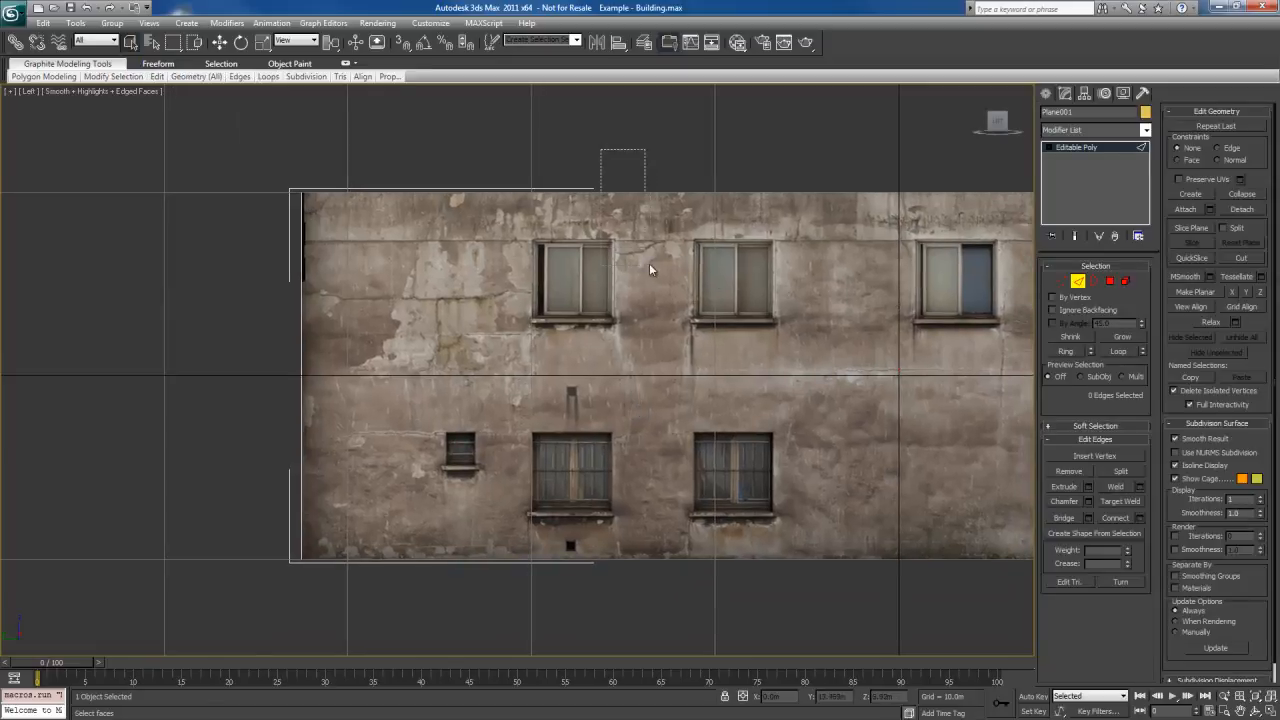
{"action": "right_click", "coordinate": [643, 287]}
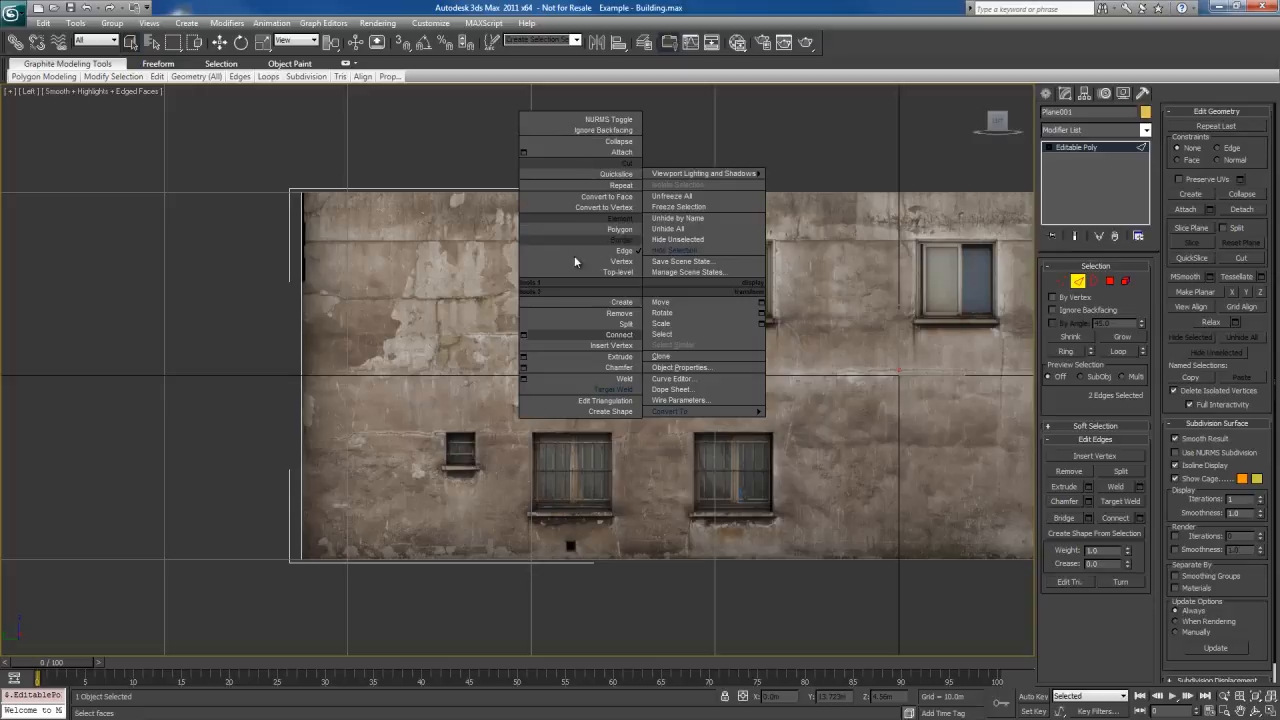
{"action": "left_click", "coordinate": [593, 335]}
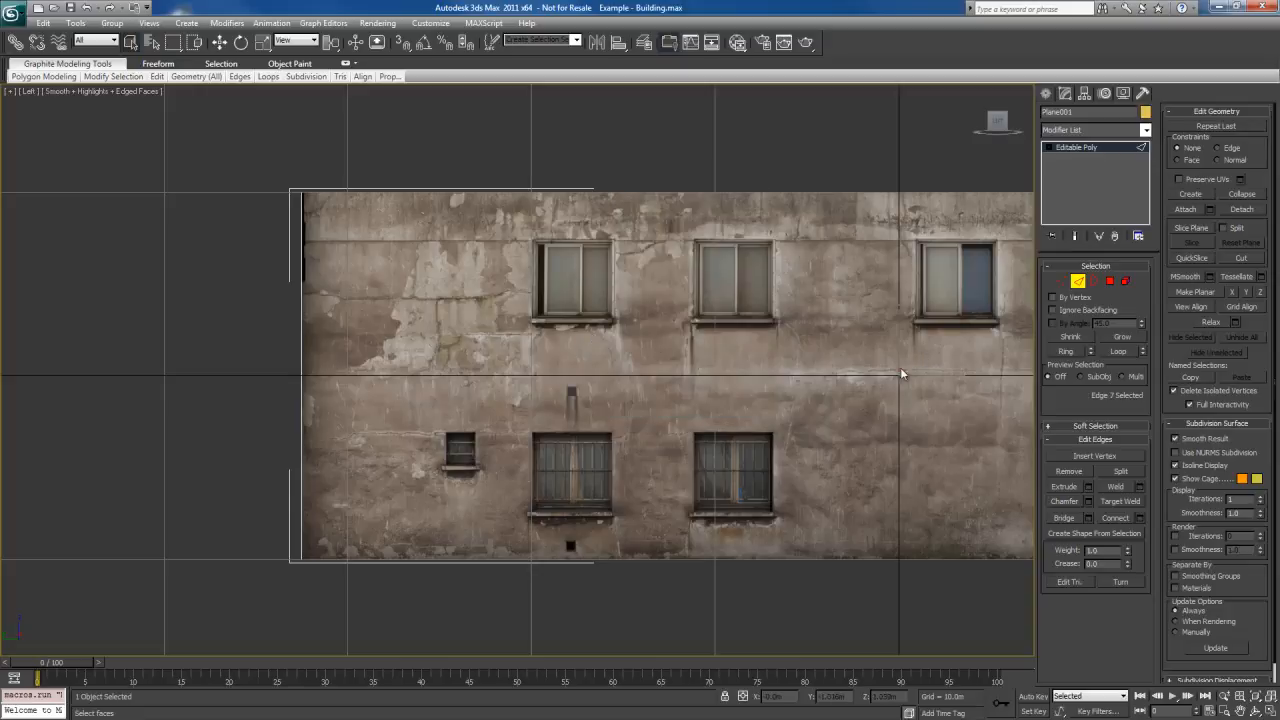
{"action": "scroll", "coordinate": [901, 374], "scroll_direction": "down", "scroll_amount": 4}
{"action": "key", "text": "w"}
{"action": "scroll", "coordinate": [800, 435], "scroll_direction": "up", "scroll_amount": 2}
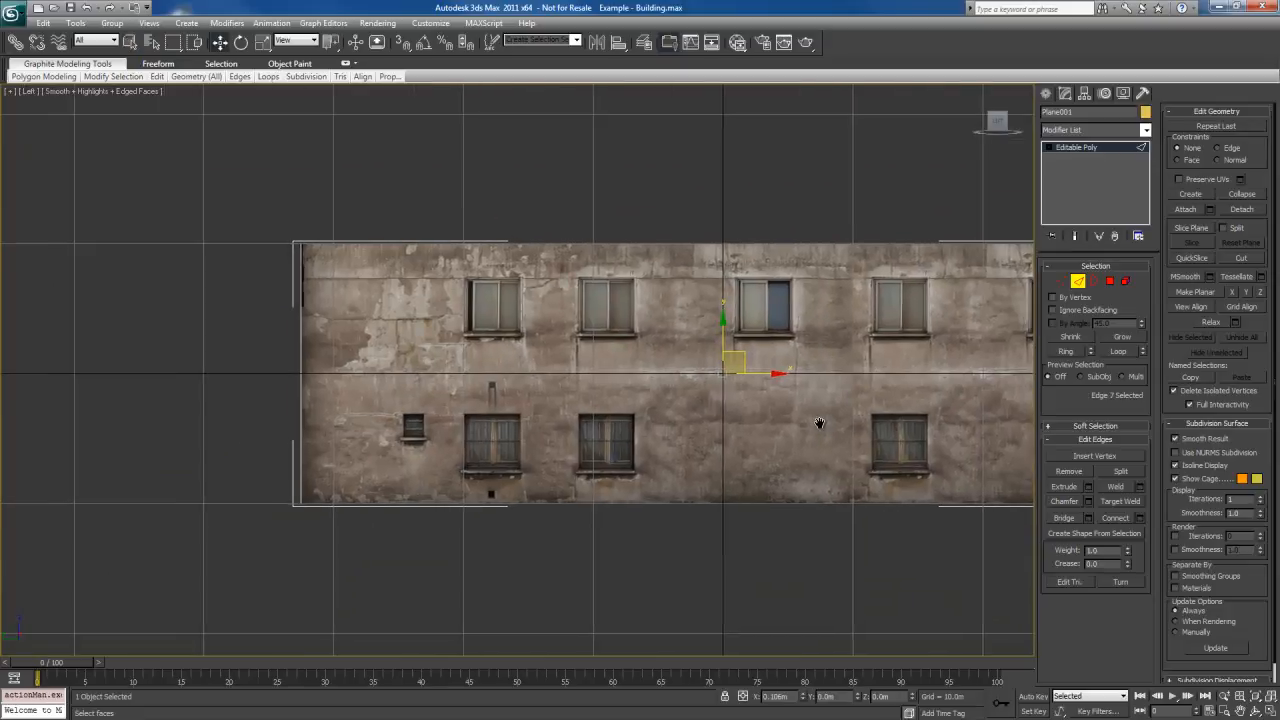
{"action": "middle_click_drag", "start_coordinate": [820, 423], "coordinate": [794, 415]}
{"action": "scroll", "coordinate": [835, 432], "scroll_direction": "up", "scroll_amount": 2}
{"action": "middle_click_drag", "start_coordinate": [880, 451], "coordinate": [910, 420]}
{"action": "key", "text": "g"}
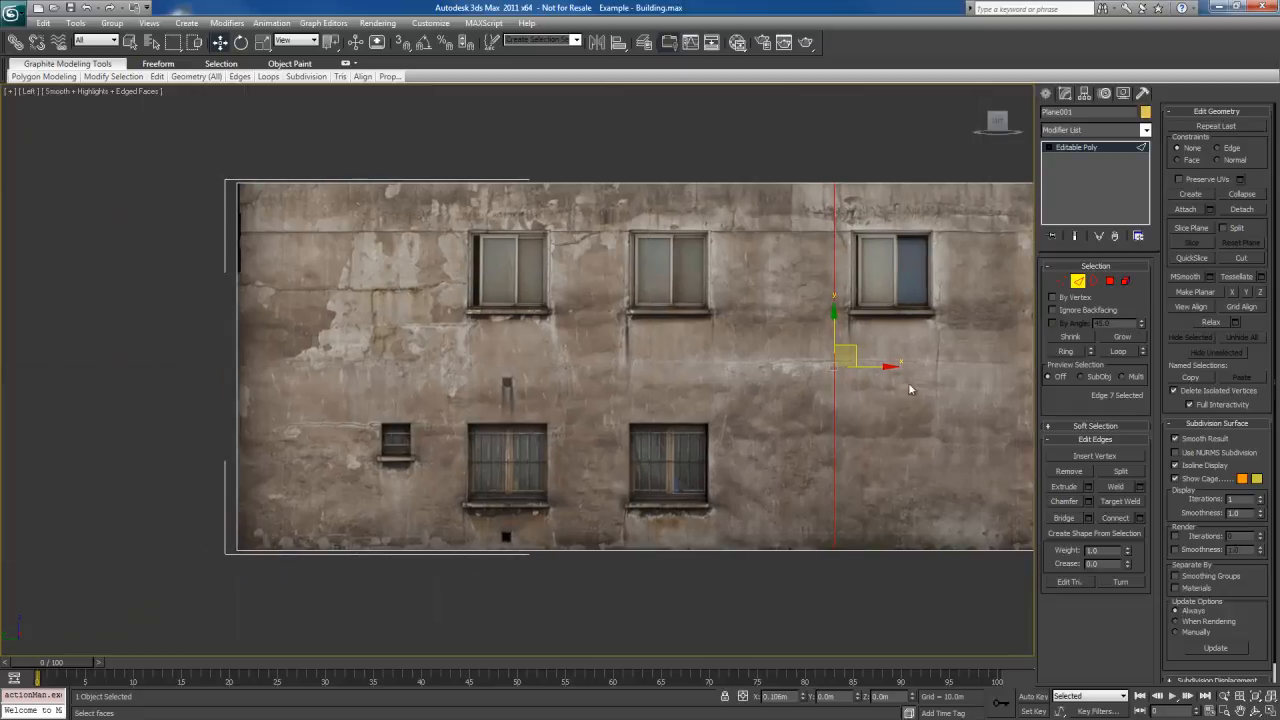
Undo the trial edge move, turn on Preserve UVs and move the vertical edge to the first window column's left side, about Y 19.9 m
{"action": "left_click_drag", "start_coordinate": [876, 367], "coordinate": [500, 372]}
{"action": "key", "text": "ctrl+z"}
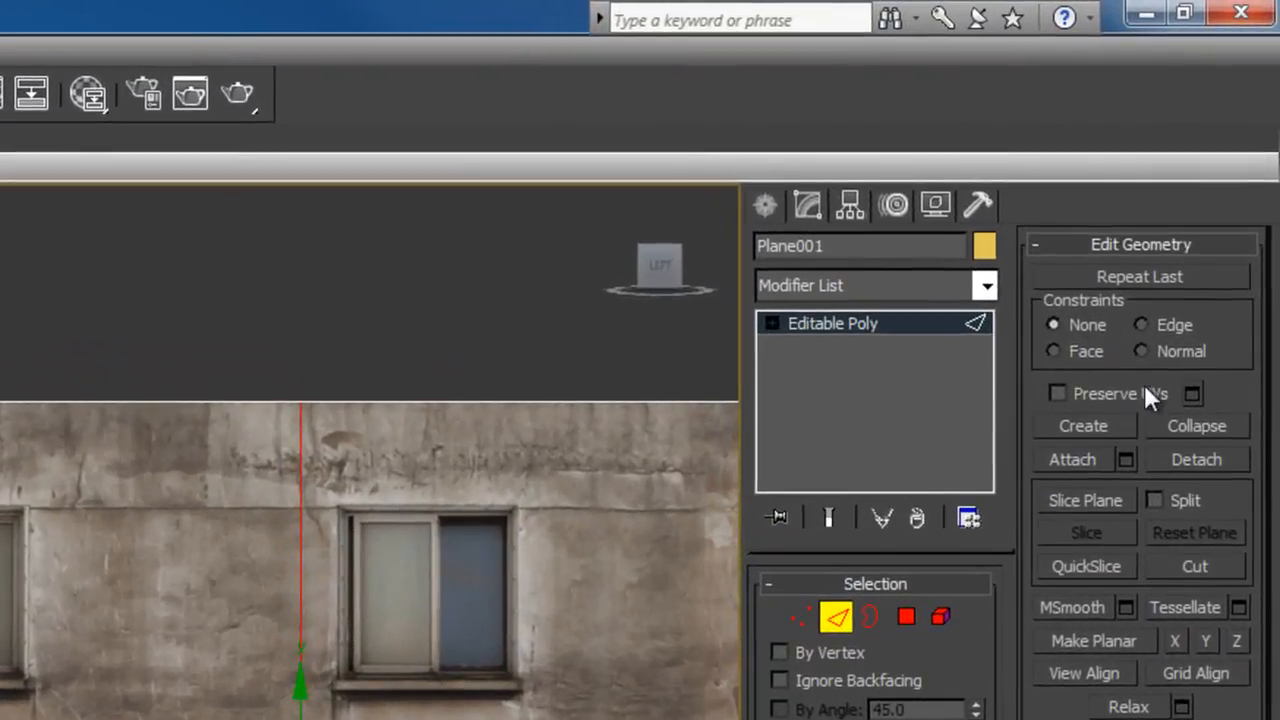
{"action": "left_click", "coordinate": [1112, 394]}
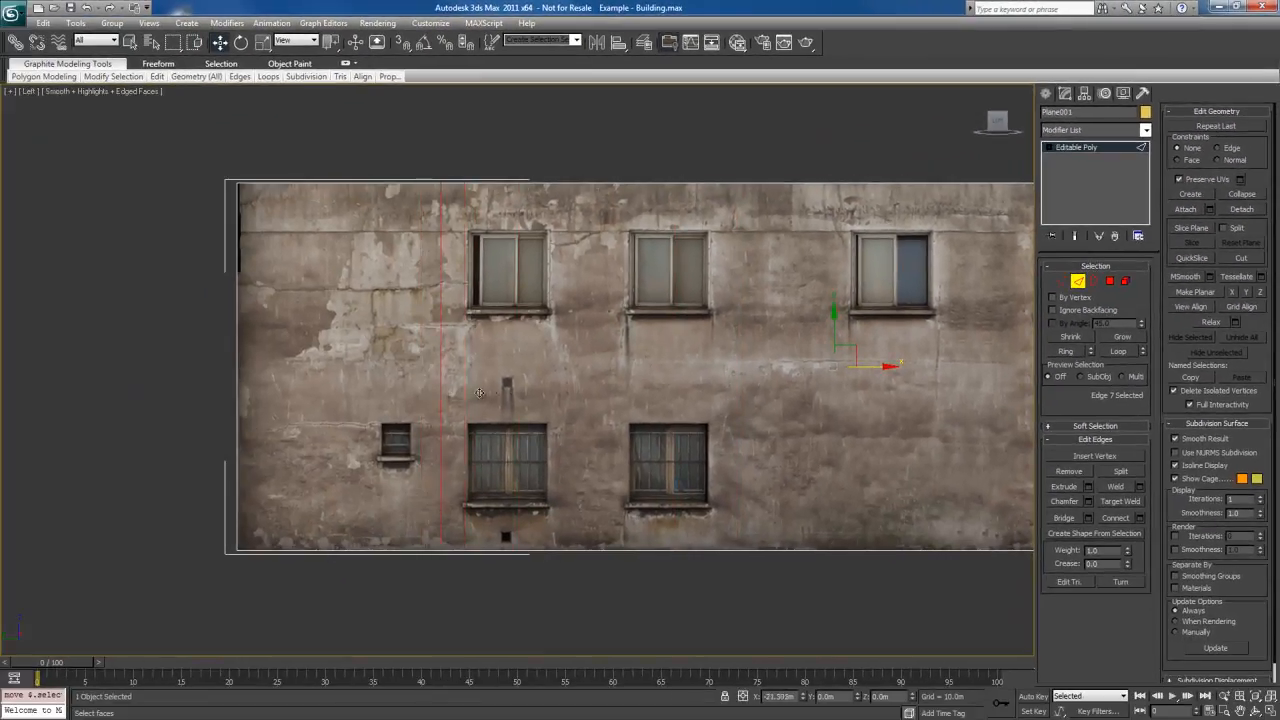
{"action": "left_click_drag", "start_coordinate": [479, 393], "coordinate": [508, 397]}
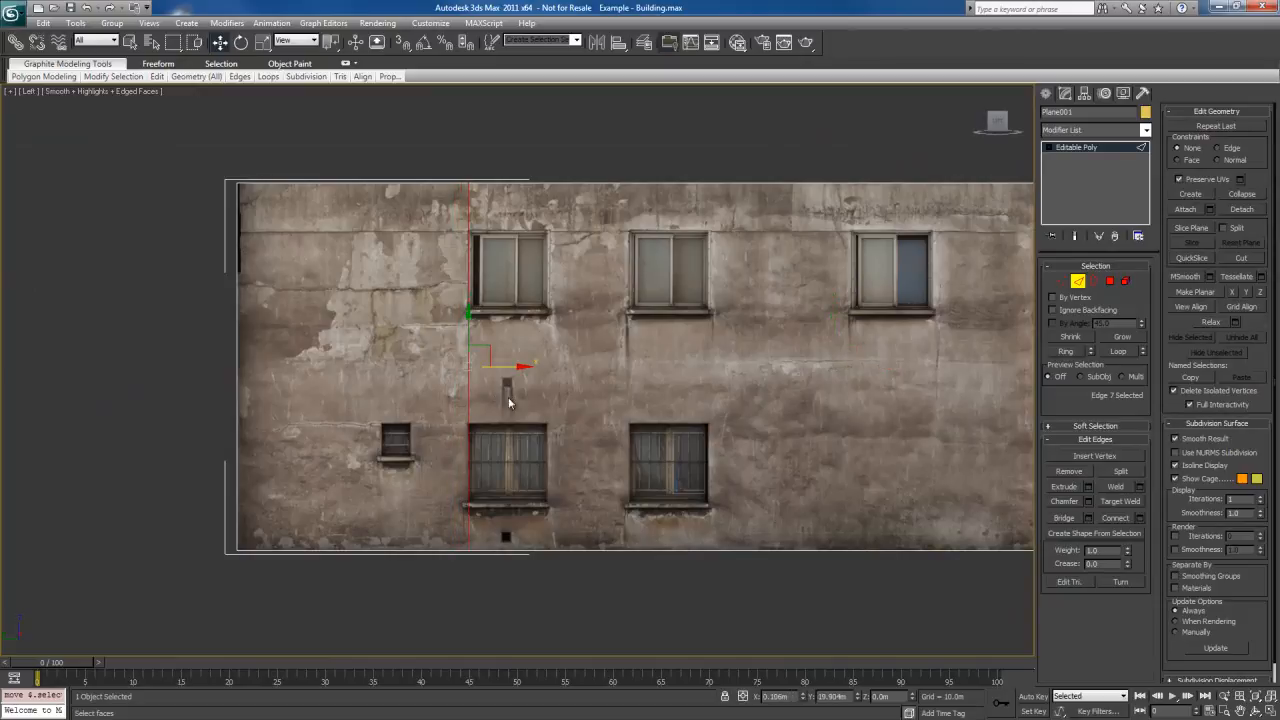
Fine-tune the vertical edge along the left frame of the first window column at about Y 19.94 m
{"action": "middle_click_drag", "start_coordinate": [540, 328], "coordinate": [594, 391]}
{"action": "scroll", "coordinate": [594, 391], "scroll_direction": "up", "scroll_amount": 4}
{"action": "middle_click_drag", "start_coordinate": [526, 415], "coordinate": [543, 368]}
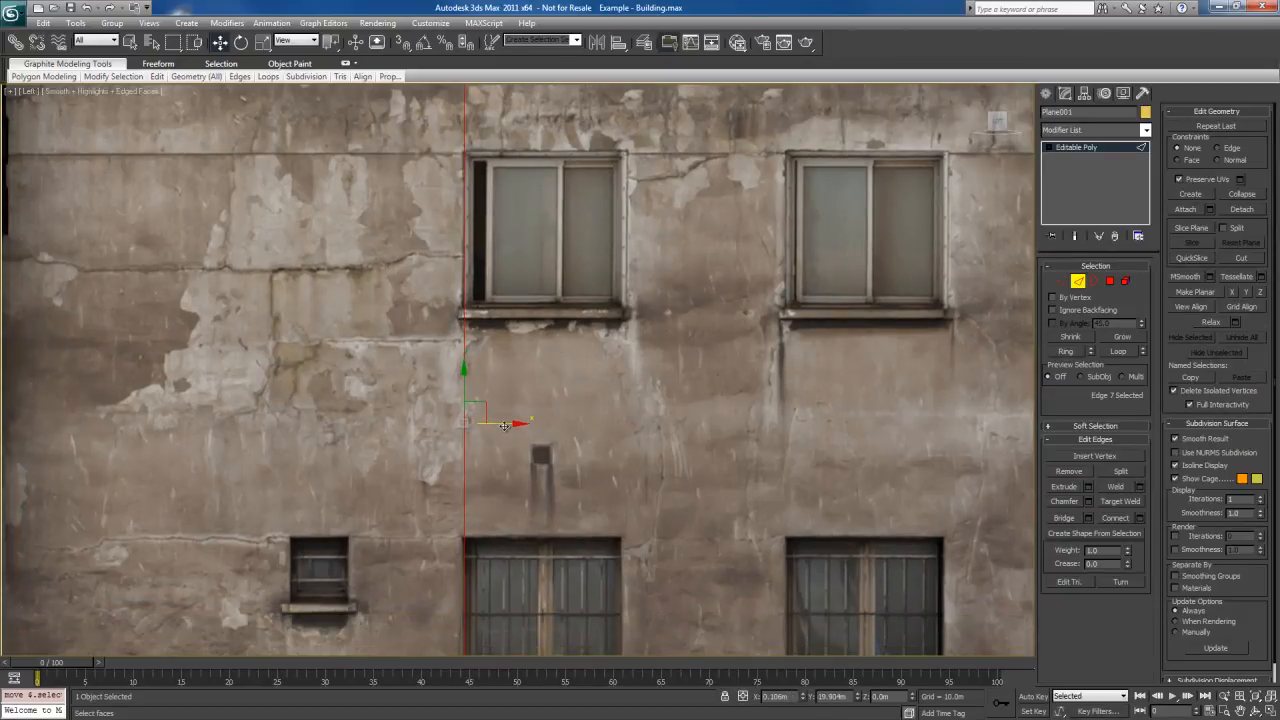
{"action": "left_click_drag", "start_coordinate": [505, 426], "coordinate": [503, 425]}
{"action": "middle_click_drag", "start_coordinate": [631, 474], "coordinate": [612, 372]}
{"action": "scroll", "coordinate": [612, 372], "scroll_direction": "down", "scroll_amount": 2}
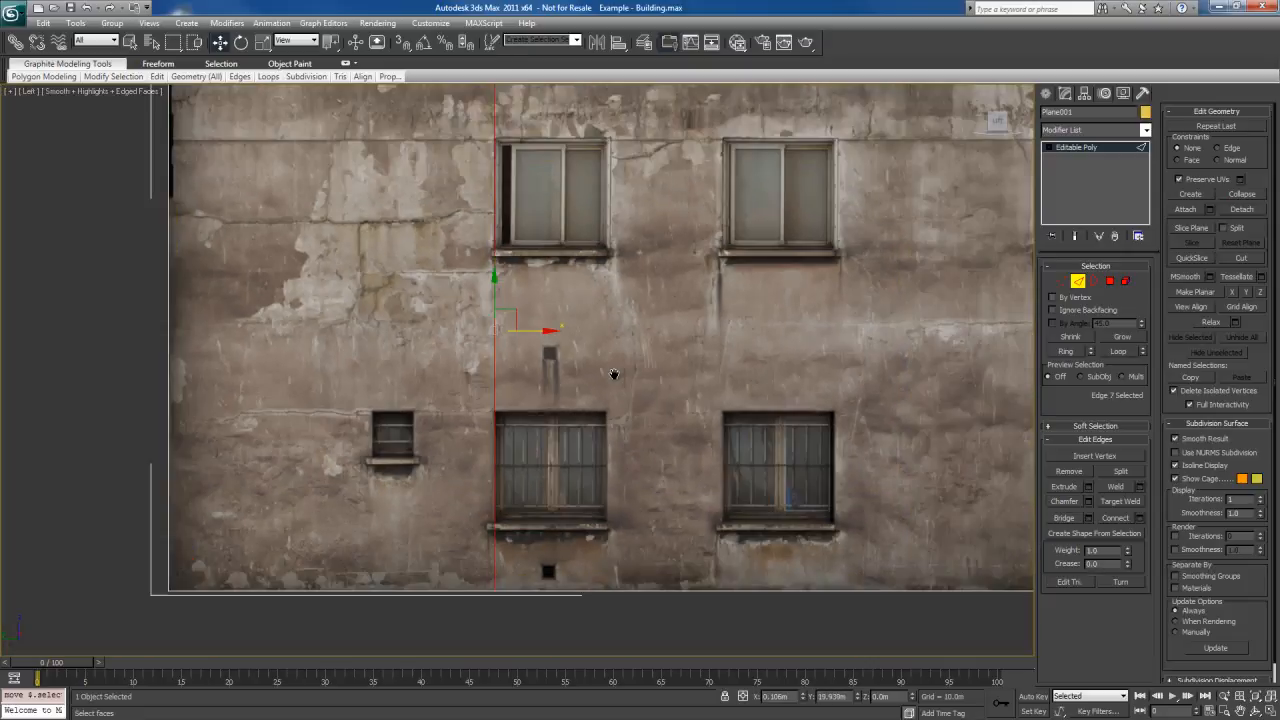
Connect the upper and lower edges of the remaining wall section and move the new vertical edge to about Y 15.8 m
{"action": "middle_click_drag", "start_coordinate": [619, 313], "coordinate": [603, 337]}
{"action": "scroll", "coordinate": [605, 335], "scroll_direction": "down", "scroll_amount": 3}
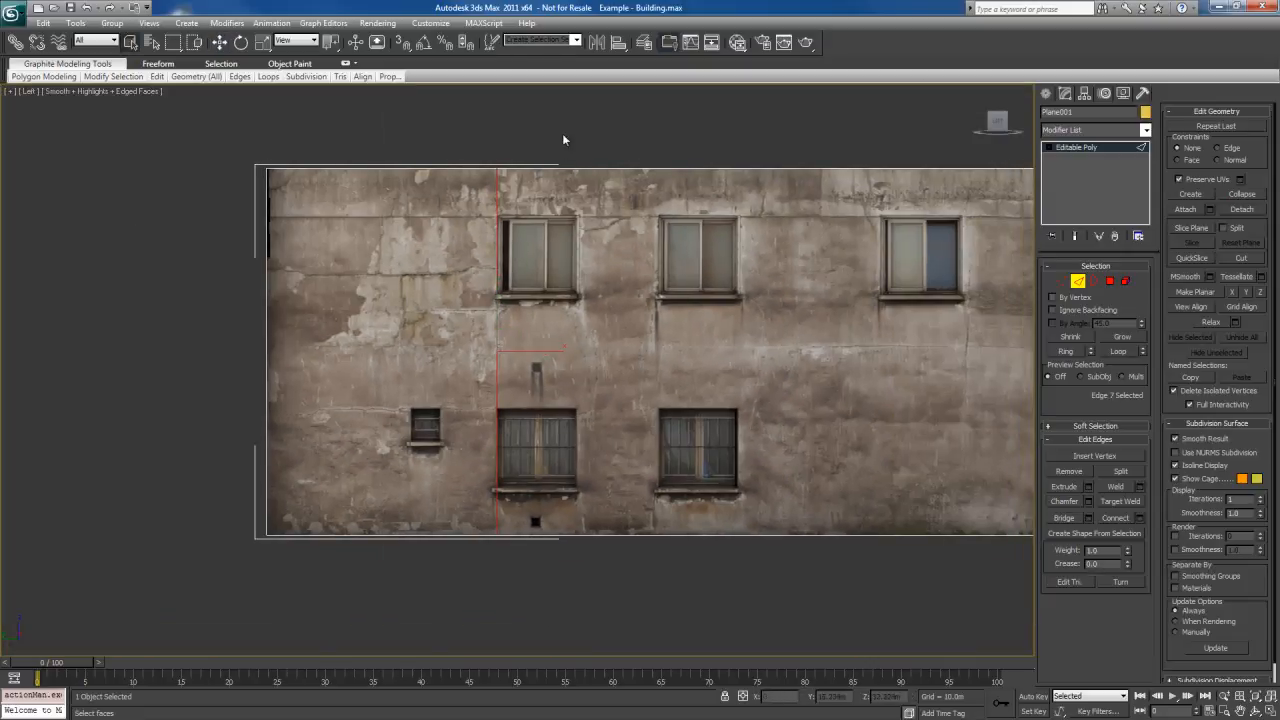
{"action": "left_click_drag", "start_coordinate": [565, 129], "coordinate": [748, 604]}
{"action": "right_click", "coordinate": [655, 383]}
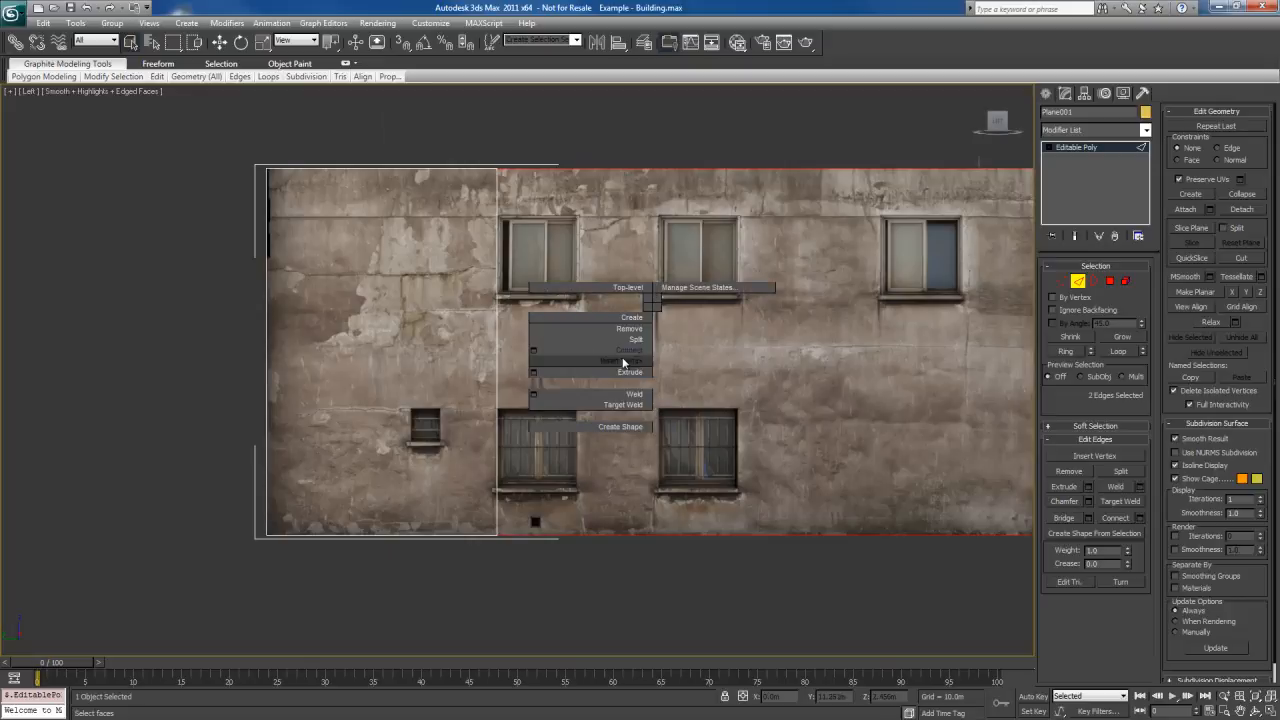
{"action": "left_click", "coordinate": [621, 358]}
{"action": "key", "text": "w"}
{"action": "left_click_drag", "start_coordinate": [1009, 351], "coordinate": [605, 349]}
Align the second vertical edge with the outer right frame of the first upper window at about Y 15.5 m
{"action": "scroll", "coordinate": [604, 349], "scroll_direction": "up", "scroll_amount": 5}
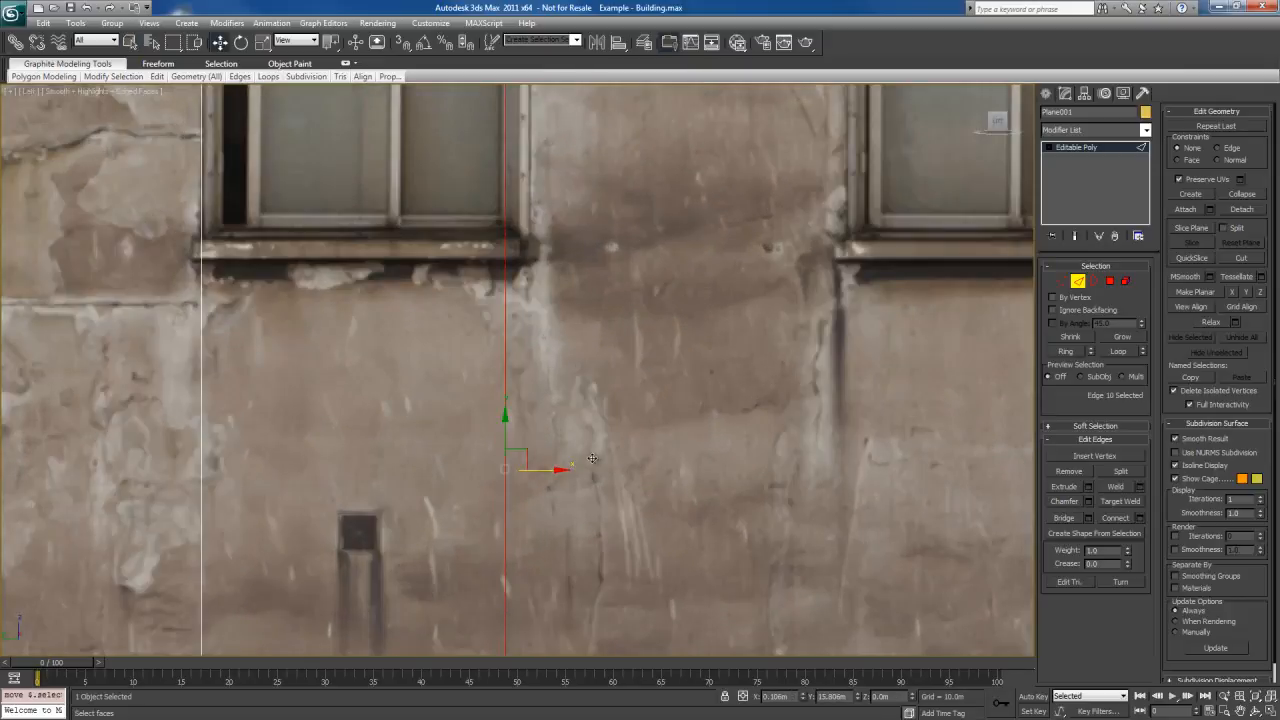
{"action": "left_click_drag", "start_coordinate": [549, 470], "coordinate": [573, 474]}
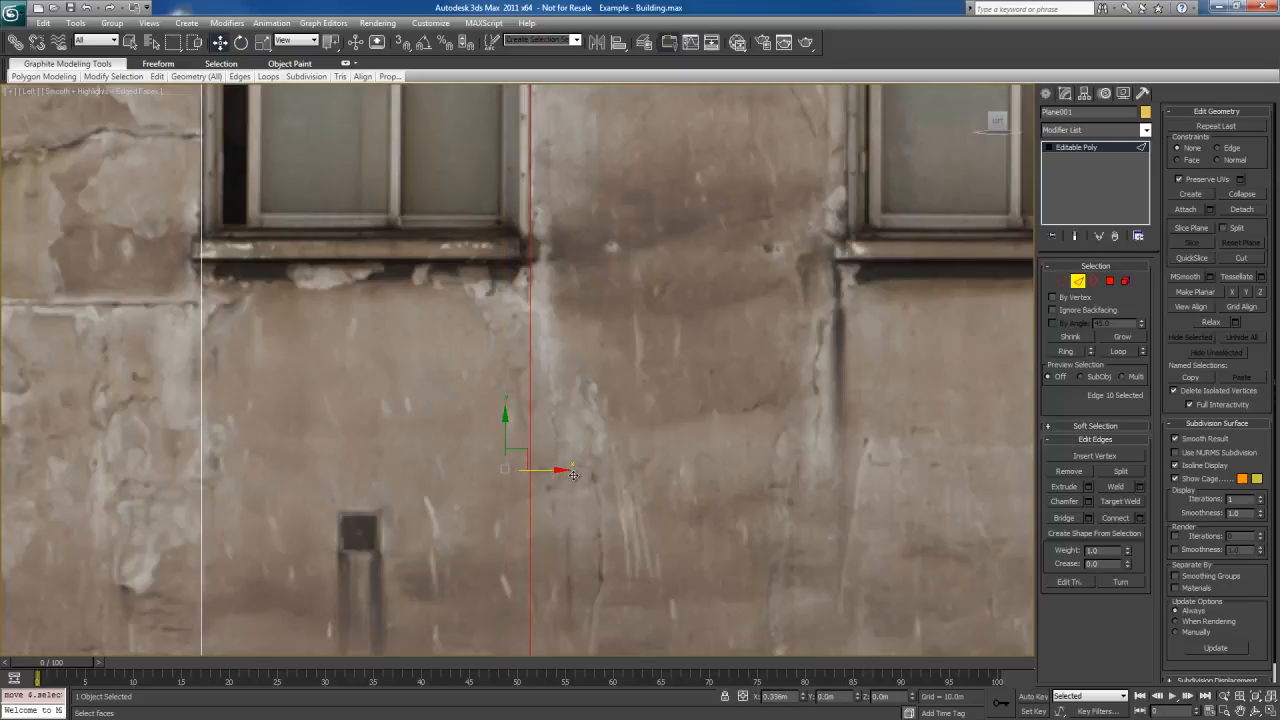
{"action": "middle_click_drag", "start_coordinate": [595, 554], "coordinate": [628, 622]}
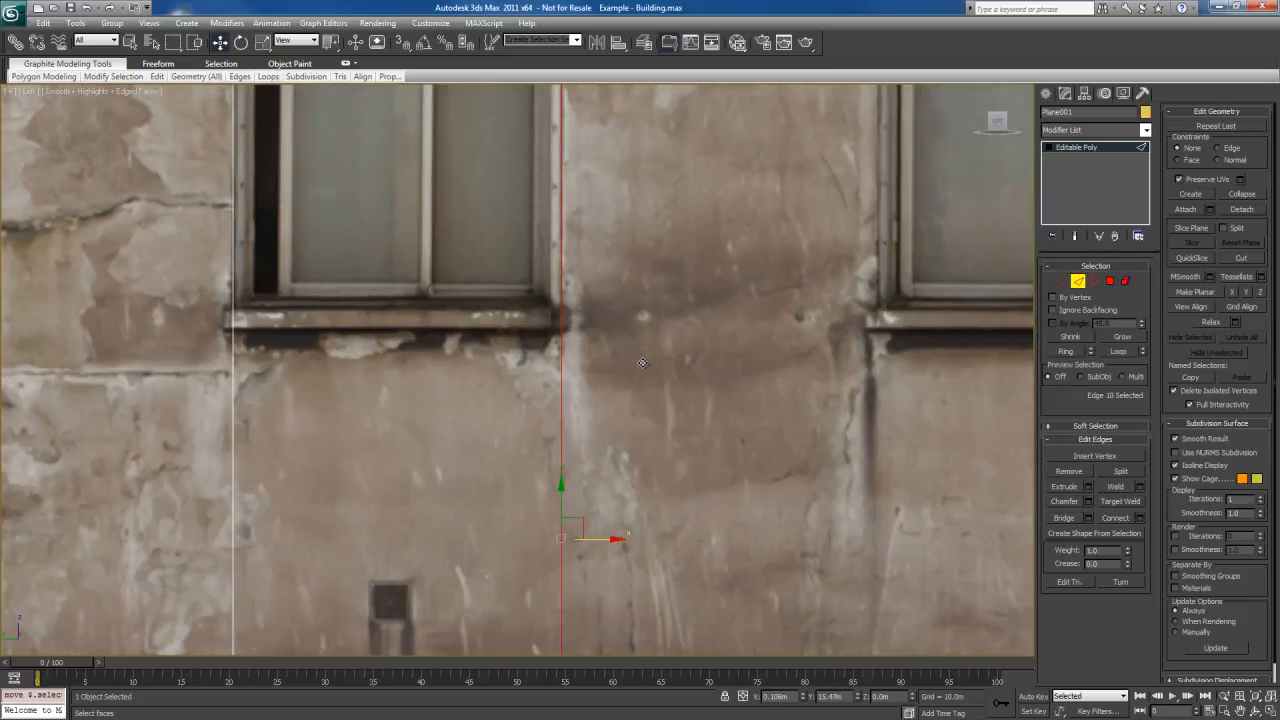
{"action": "mouse_move", "coordinate": [603, 539]}
{"action": "left_mouse_down"}
{"action": "mouse_move", "coordinate": [589, 539]}
{"action": "mouse_move", "coordinate": [604, 539]}
{"action": "left_mouse_up"}
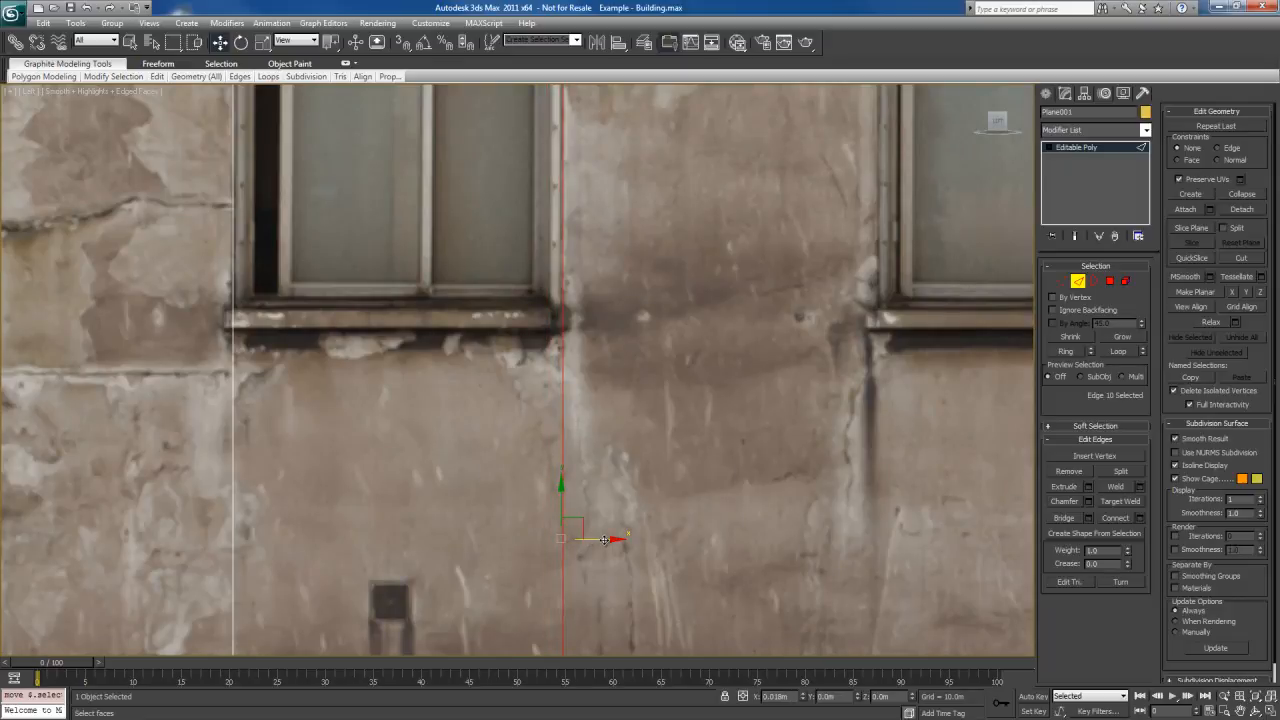
Connect the two vertical edges beside the first window column and raise the new horizontal edge to the upper window's top, about Z 7.4 m
{"action": "middle_click_drag", "start_coordinate": [490, 100], "coordinate": [704, 312]}
{"action": "scroll", "coordinate": [689, 325], "scroll_direction": "down", "scroll_amount": 3}
{"action": "left_click", "coordinate": [500, 265], "text": "ctrl"}
{"action": "scroll", "coordinate": [670, 300], "scroll_direction": "up", "scroll_amount": 3}
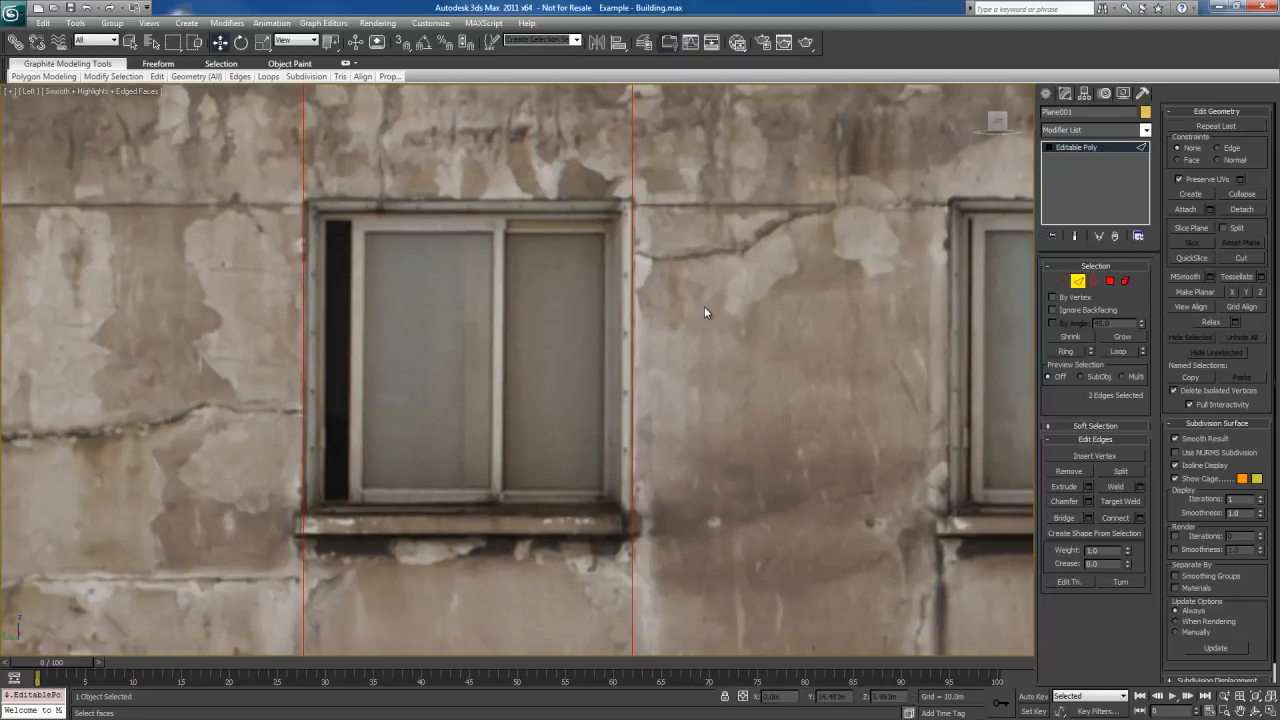
{"action": "right_click", "coordinate": [576, 261]}
{"action": "left_click", "coordinate": [496, 306]}
{"action": "scroll", "coordinate": [568, 275], "scroll_direction": "down", "scroll_amount": 5}
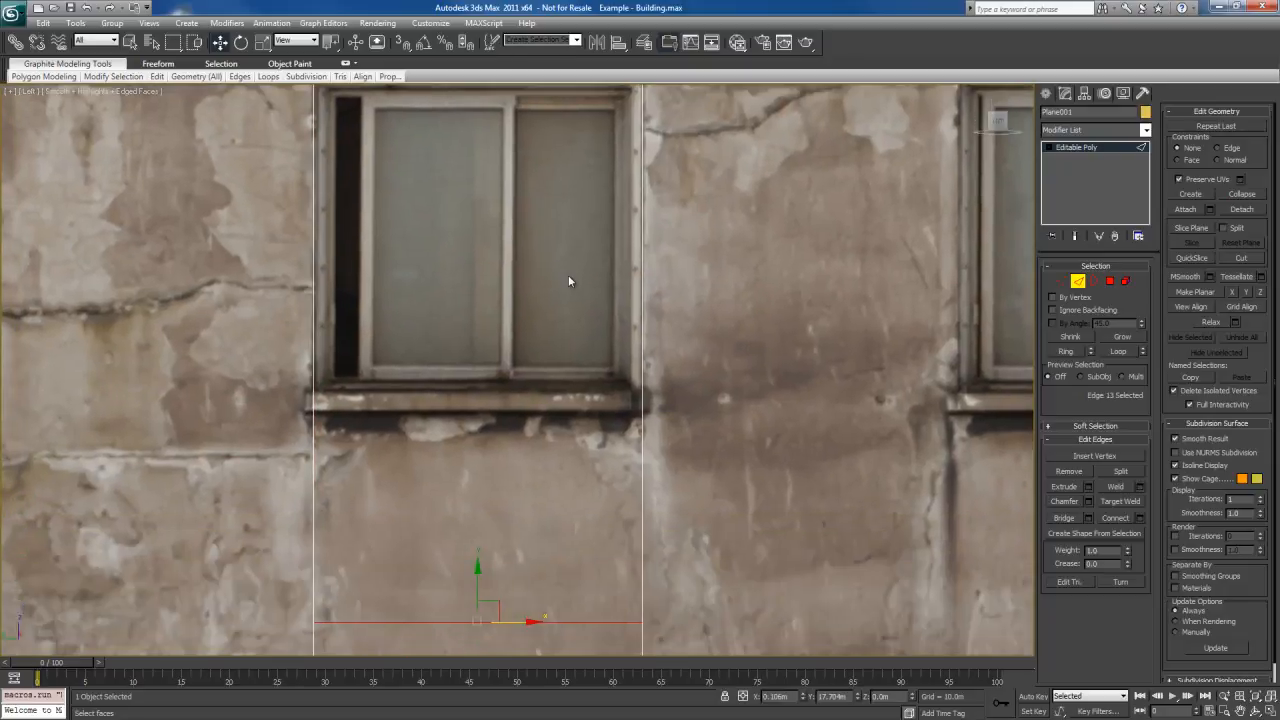
{"action": "scroll", "coordinate": [624, 234], "scroll_direction": "up", "scroll_amount": 7}
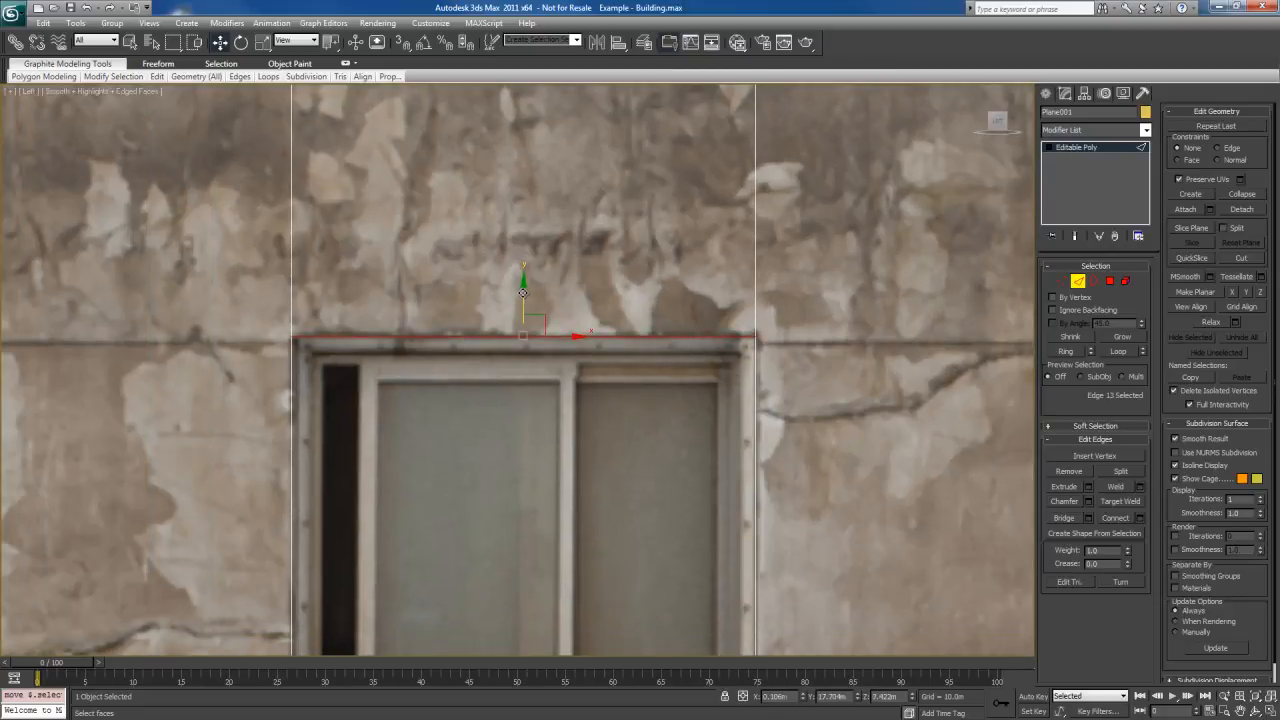
Try moving the horizontal edge above the window to about Z 7.7 m, and undo the edge moves and the connection
{"action": "left_click_drag", "start_coordinate": [522, 292], "coordinate": [521, 265]}
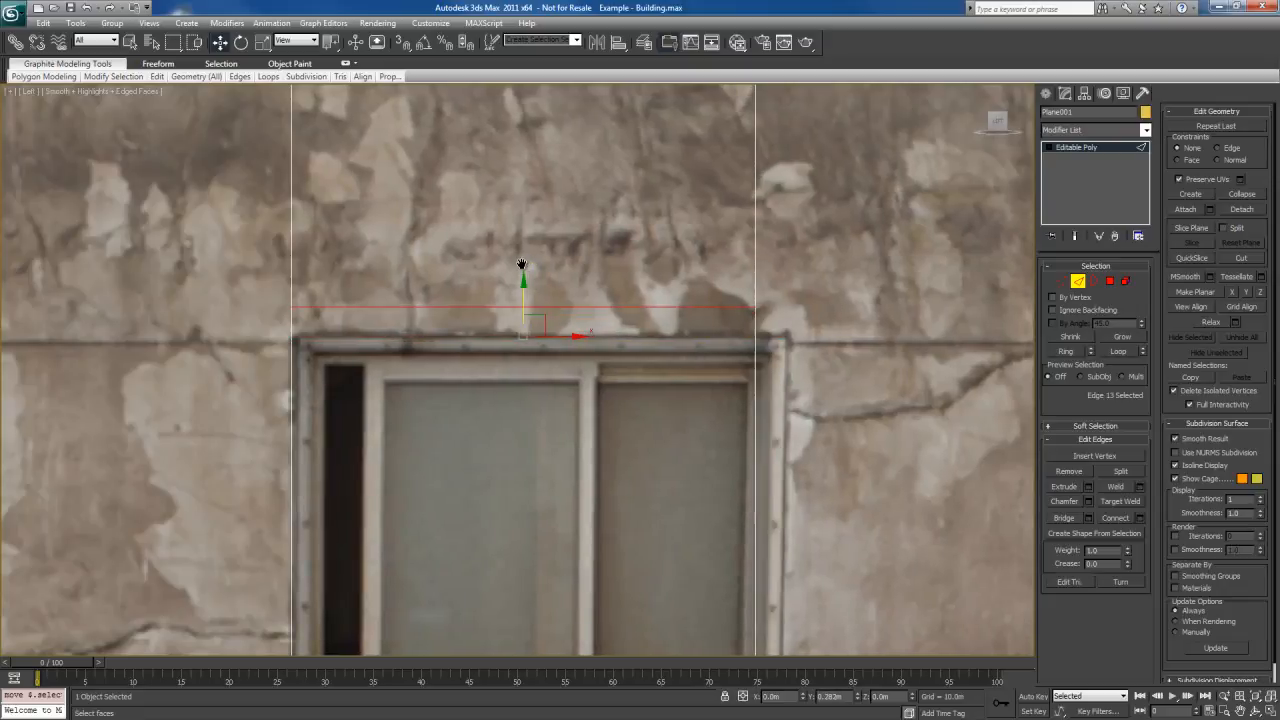
{"action": "scroll", "coordinate": [521, 265], "scroll_direction": "down", "scroll_amount": 6}
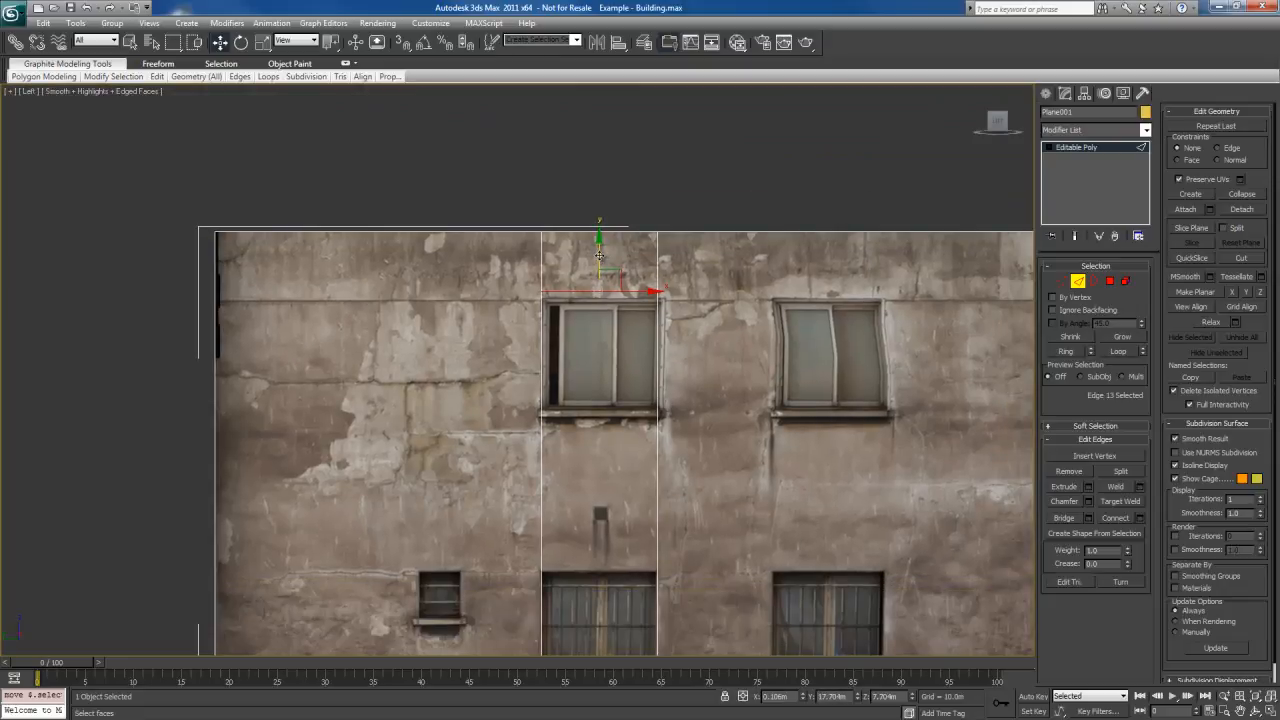
{"action": "left_click_drag", "start_coordinate": [599, 256], "coordinate": [600, 338]}
{"action": "key", "text": "ctrl+z"}
{"action": "middle_click_drag", "start_coordinate": [732, 465], "coordinate": [716, 312]}
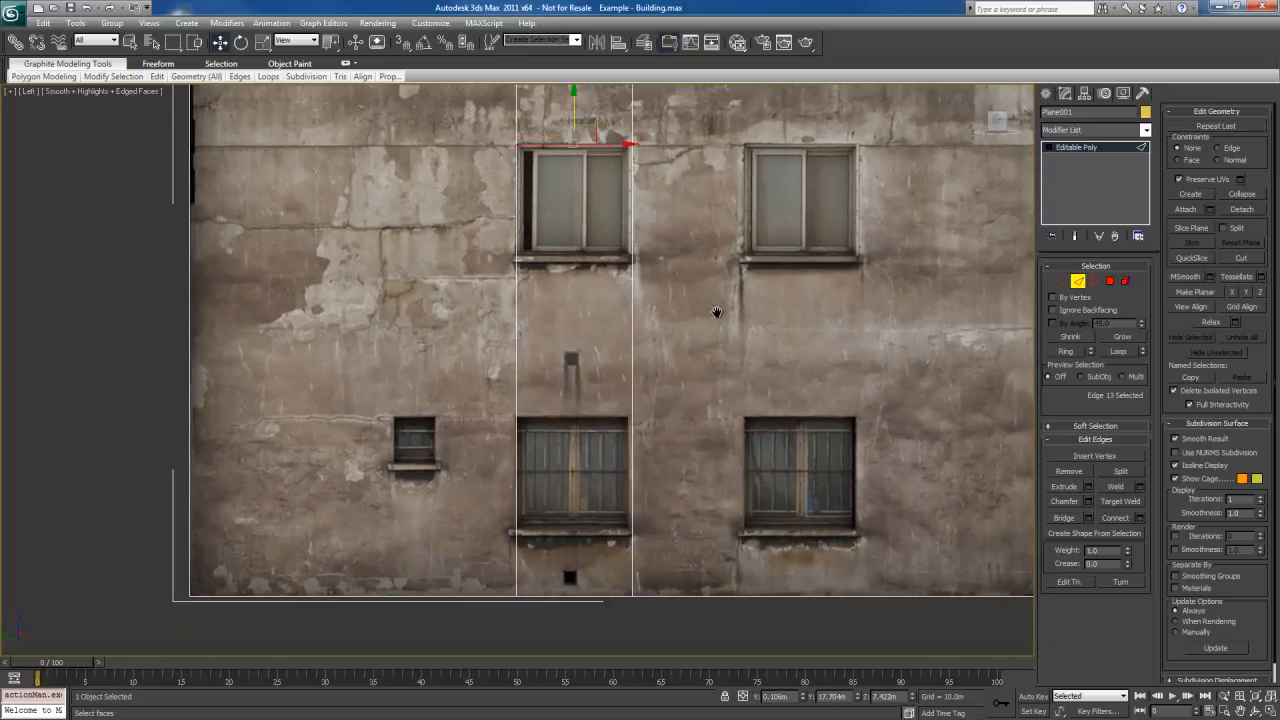
{"action": "key", "text": "ctrl+z"}
{"action": "key", "text": "ctrl+z"}
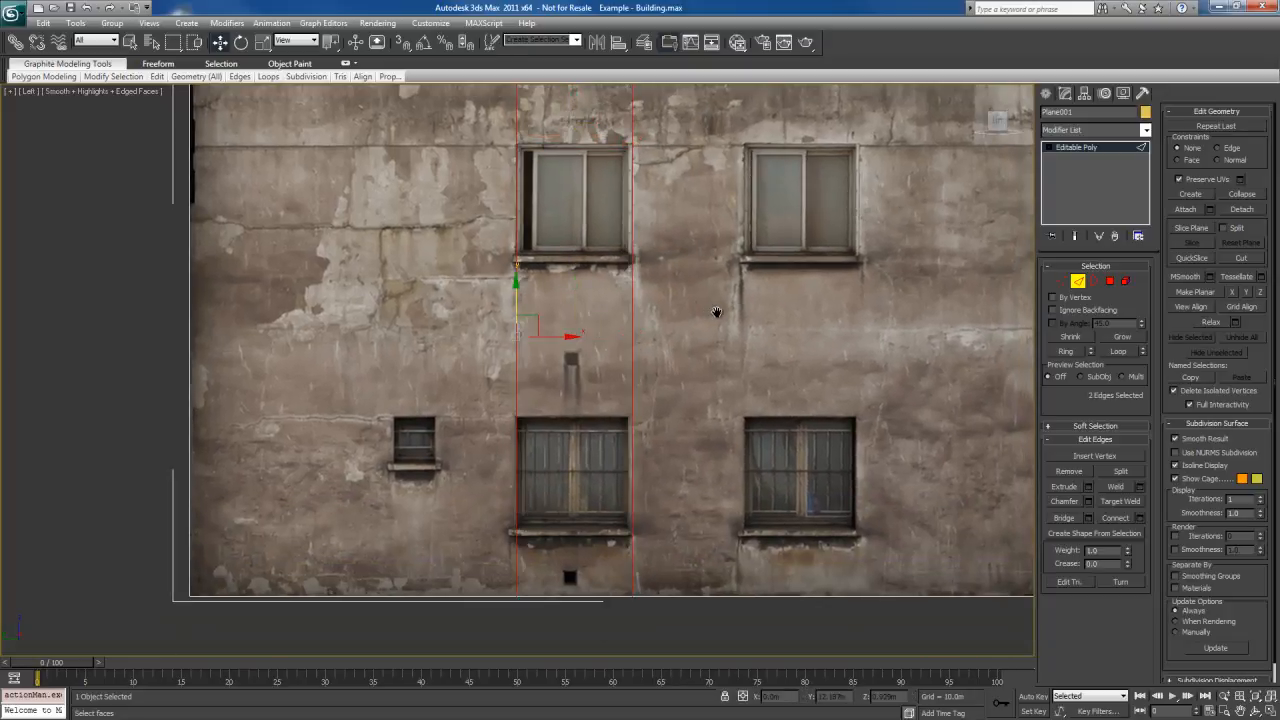
Reconnect the two vertical edges and slide the new horizontal edge up to the upper window's top and back down to about Z 5.9 m
{"action": "middle_click_drag", "start_coordinate": [665, 286], "coordinate": [655, 326]}
{"action": "right_click", "coordinate": [620, 260]}
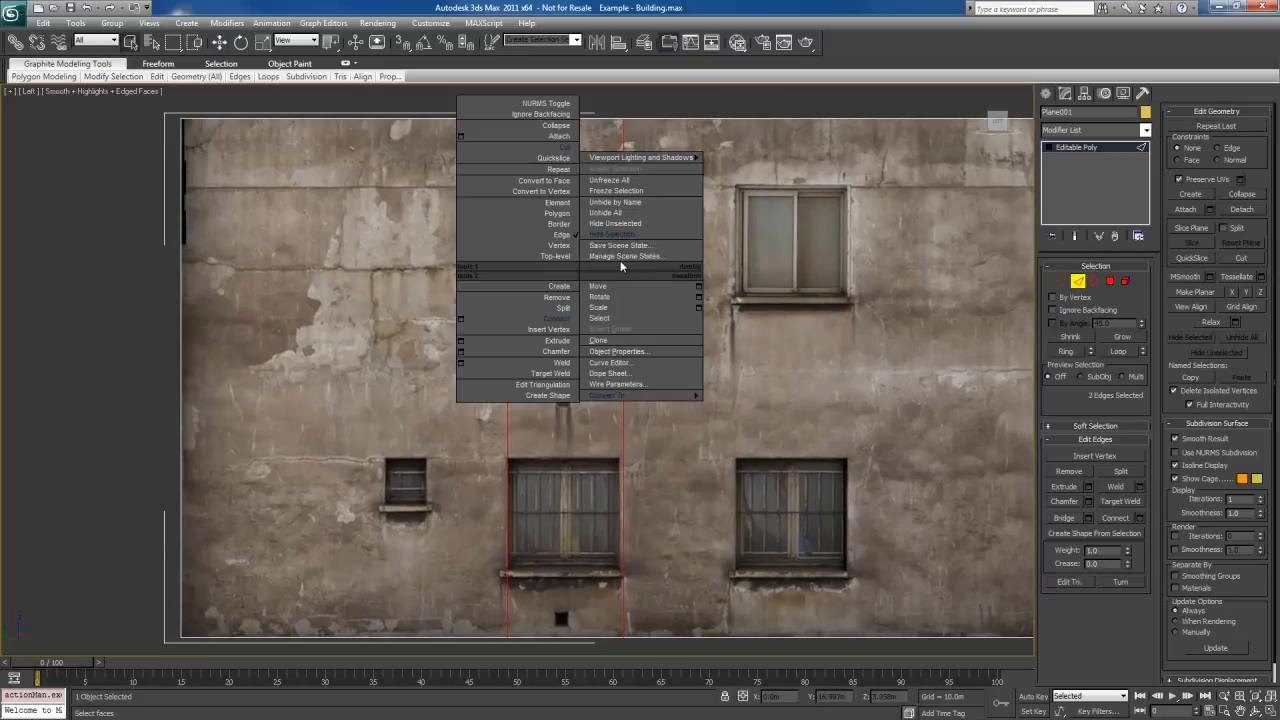
{"action": "left_click", "coordinate": [540, 327]}
{"action": "key", "text": "w"}
{"action": "left_click_drag", "start_coordinate": [565, 340], "coordinate": [575, 148]}
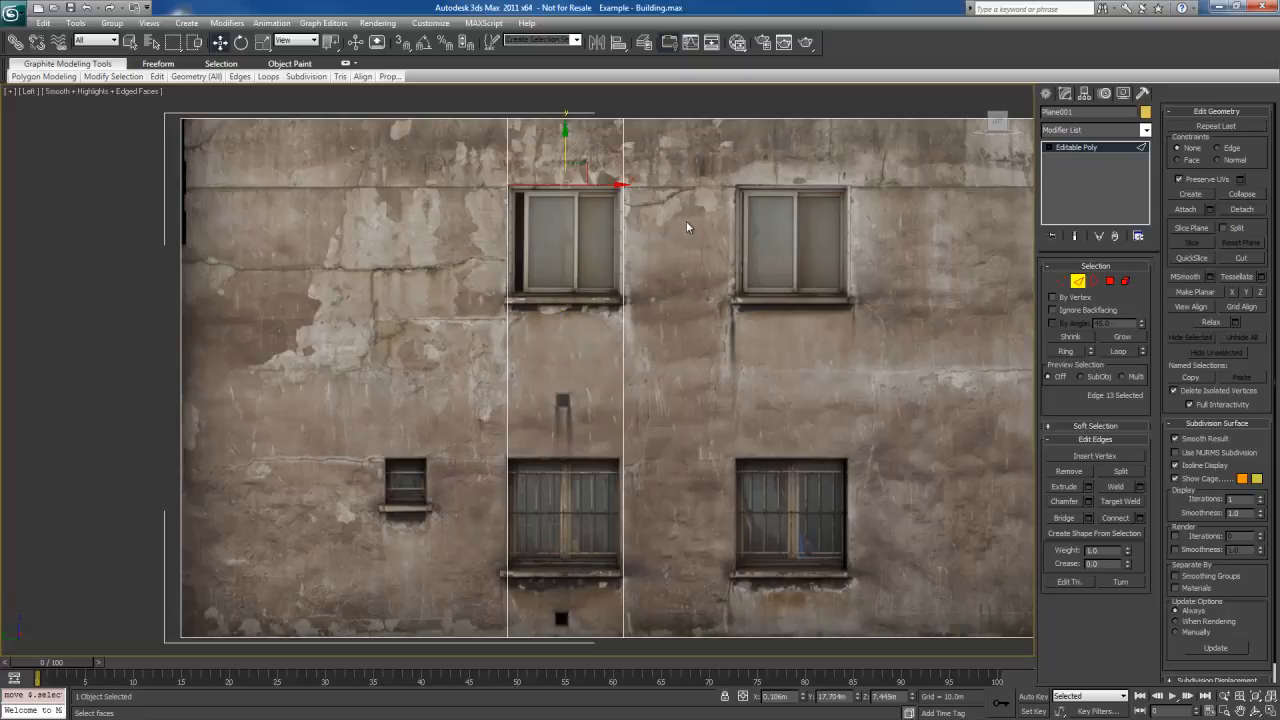
{"action": "left_click_drag", "start_coordinate": [564, 141], "coordinate": [566, 179]}
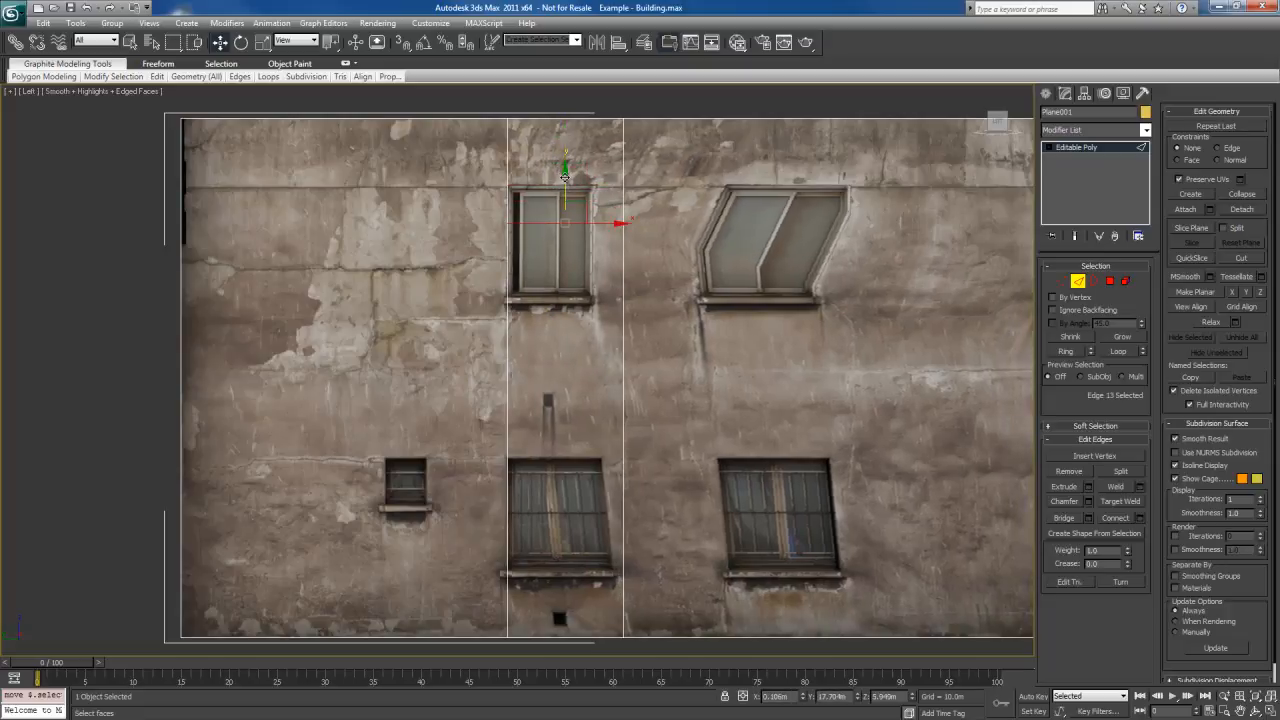
Undo the last edge move, reconnect the two vertical edges below the upper window and raise the new edge to the sill's underside
{"action": "key", "text": "ctrl+z"}
{"action": "left_click_drag", "start_coordinate": [682, 234], "coordinate": [408, 302]}
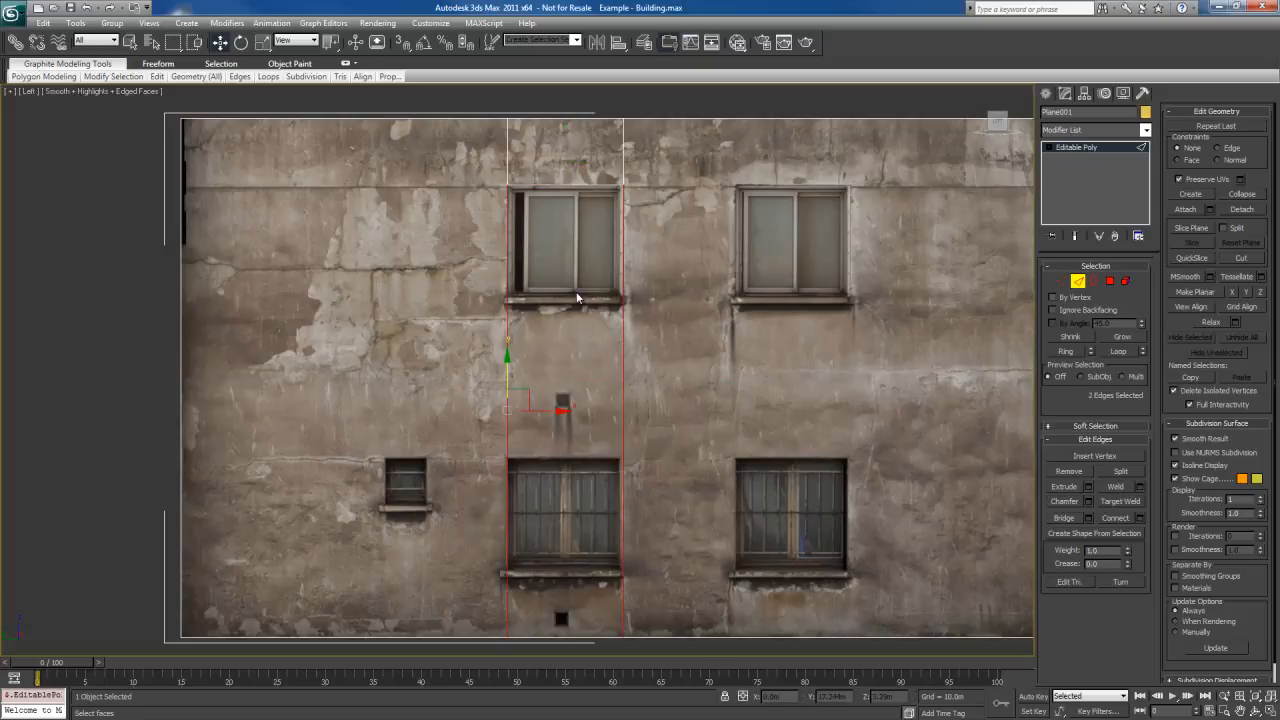
{"action": "right_click", "coordinate": [573, 289]}
{"action": "left_click", "coordinate": [530, 340]}
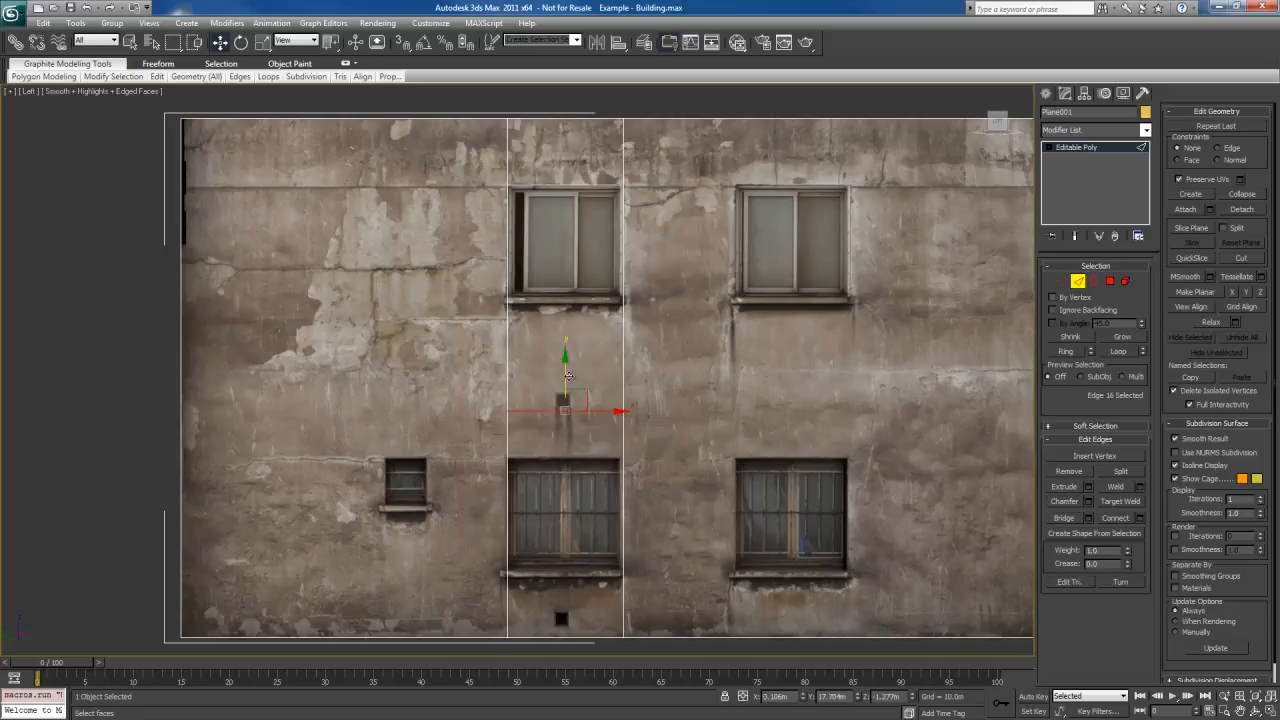
{"action": "left_click_drag", "start_coordinate": [569, 375], "coordinate": [581, 272]}
Connect the upper window's two side edges and lower the new horizontal edge to the sill's upper line, about Z 3.1 m
{"action": "scroll", "coordinate": [582, 267], "scroll_direction": "up", "scroll_amount": 5}
{"action": "right_click", "coordinate": [577, 246]}
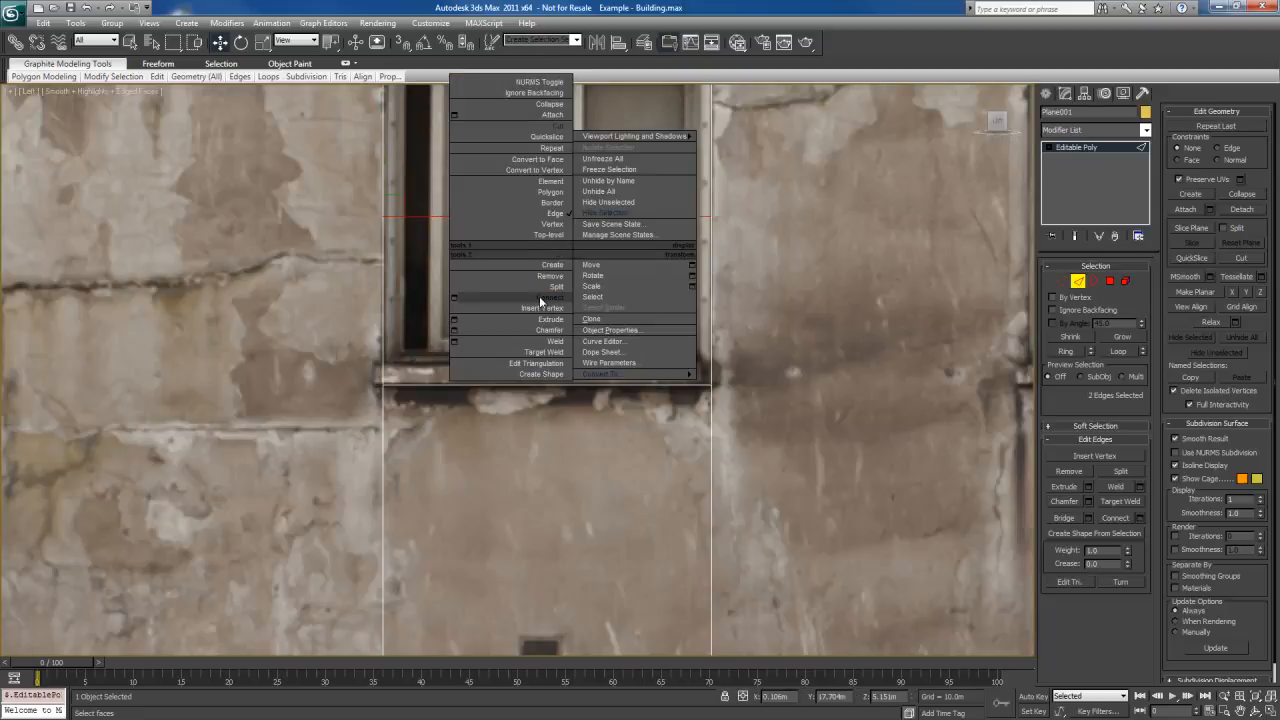
{"action": "left_click", "coordinate": [543, 298]}
{"action": "left_click_drag", "start_coordinate": [548, 170], "coordinate": [556, 318]}
{"action": "left_click_drag", "start_coordinate": [556, 319], "coordinate": [556, 319]}
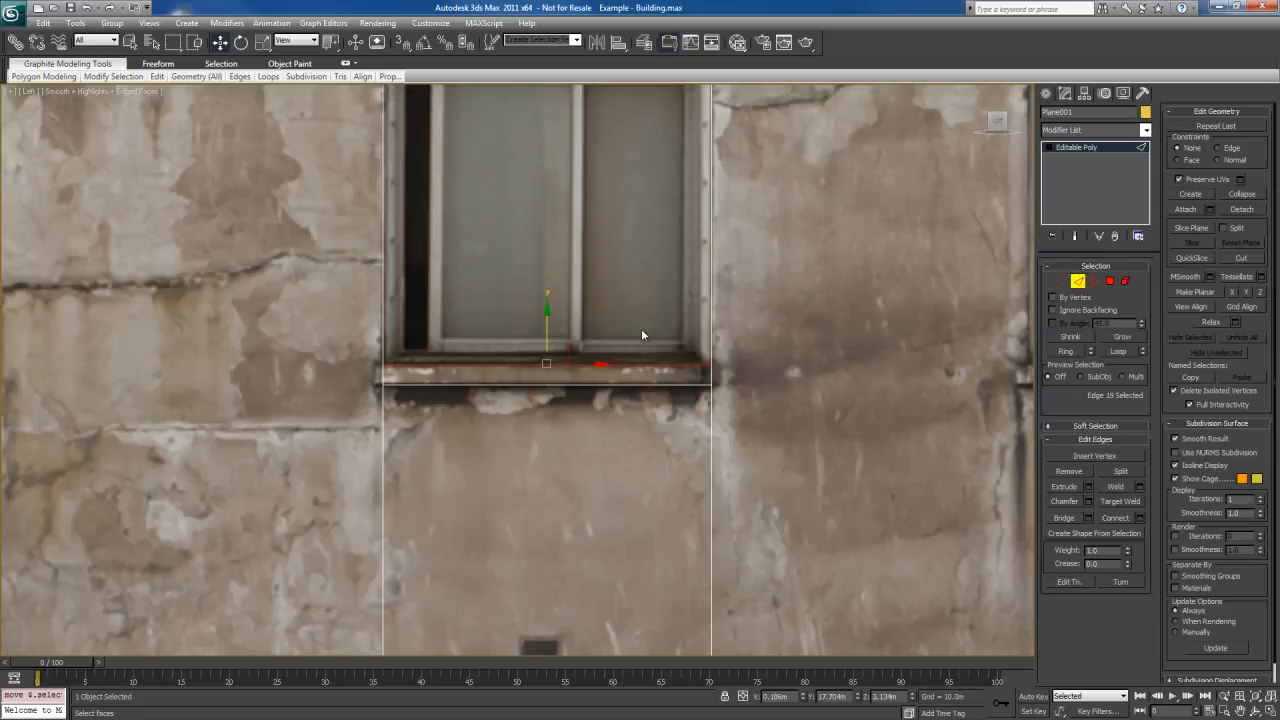
{"action": "middle_click_drag", "start_coordinate": [641, 328], "coordinate": [641, 392]}
{"action": "key", "text": "q"}
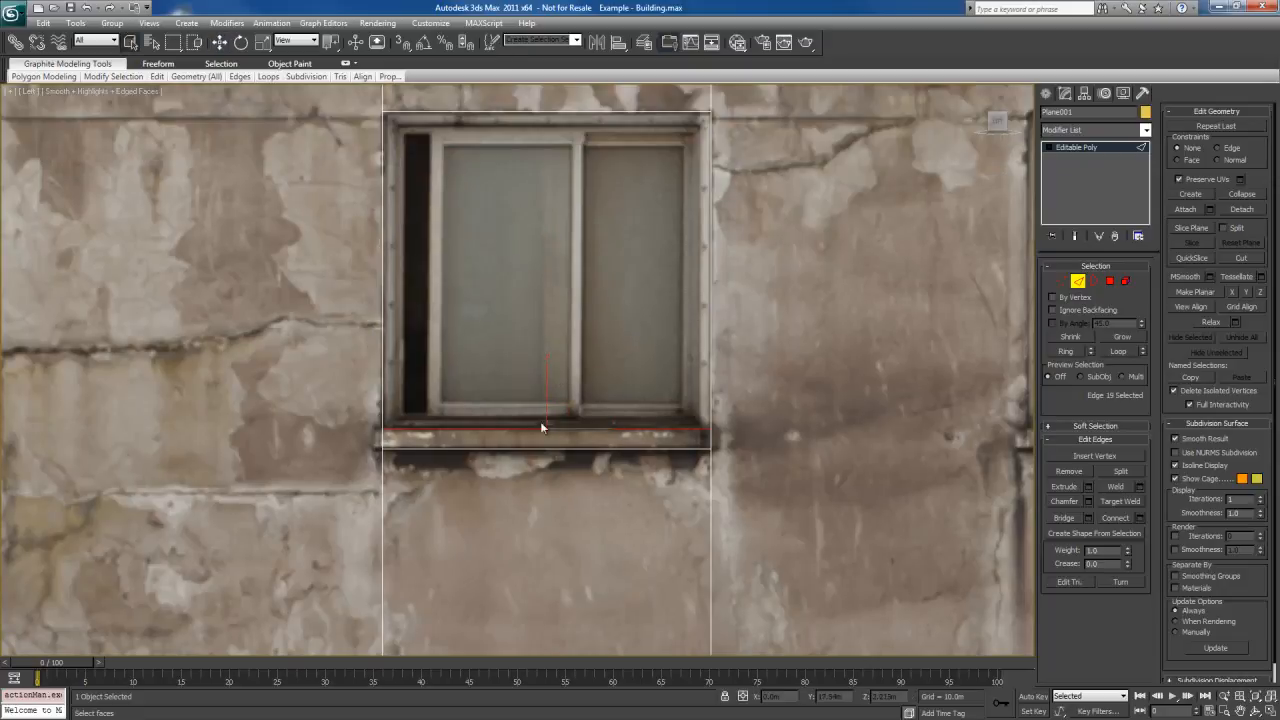
Try to inset the polygon covering the upper window, and undo the inset
{"action": "middle_click_drag", "start_coordinate": [644, 318], "coordinate": [611, 401]}
{"action": "key", "text": "4"}
{"action": "left_click", "coordinate": [563, 281]}
{"action": "mouse_move", "coordinate": [627, 448]}
{"action": "middle_mouse_down"}
{"action": "mouse_move", "coordinate": [621, 385]}
{"action": "mouse_move", "coordinate": [628, 441]}
{"action": "middle_mouse_up"}
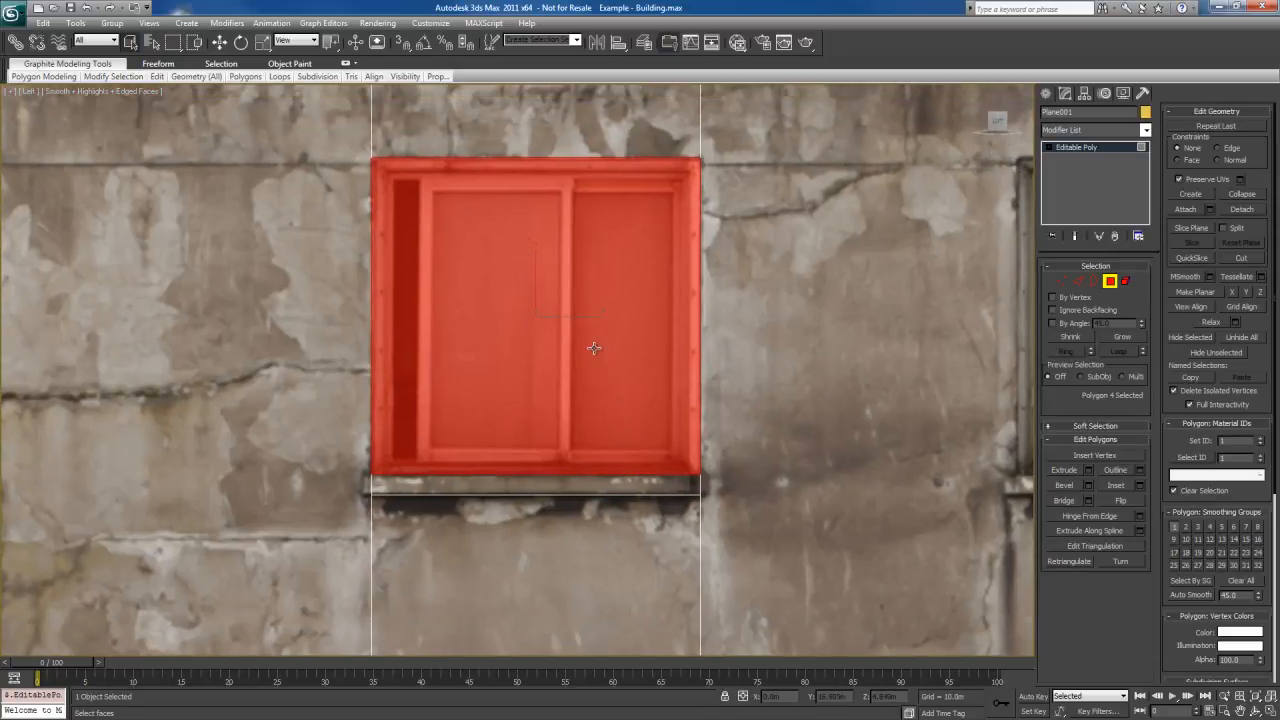
{"action": "right_click", "coordinate": [575, 244]}
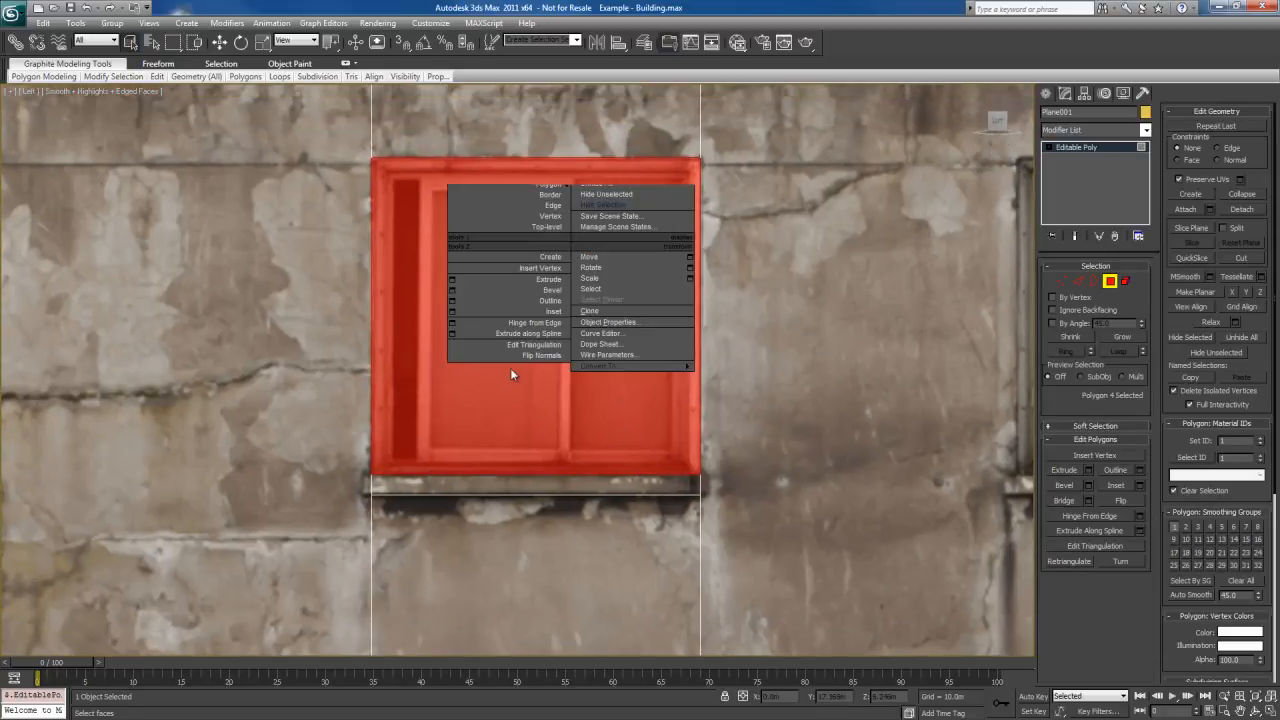
{"action": "left_click", "coordinate": [513, 312]}
{"action": "left_click_drag", "start_coordinate": [561, 314], "coordinate": [552, 370]}
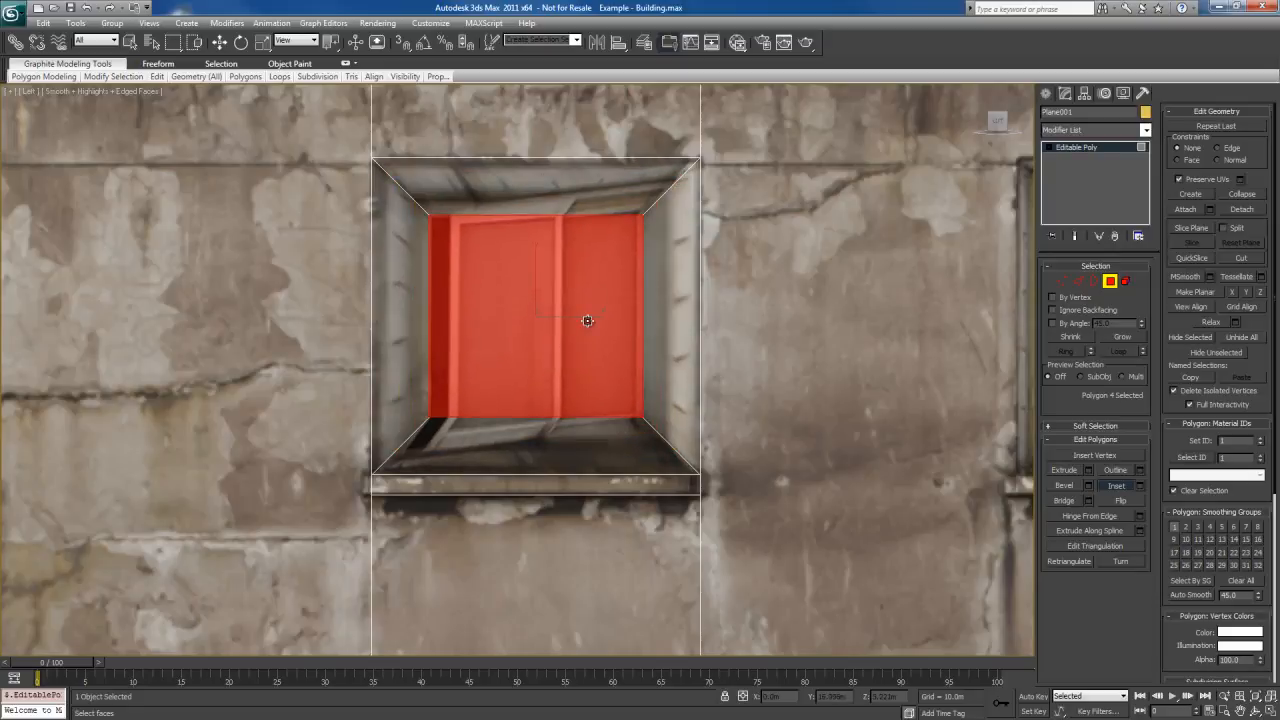
{"action": "key", "text": "ctrl+z"}
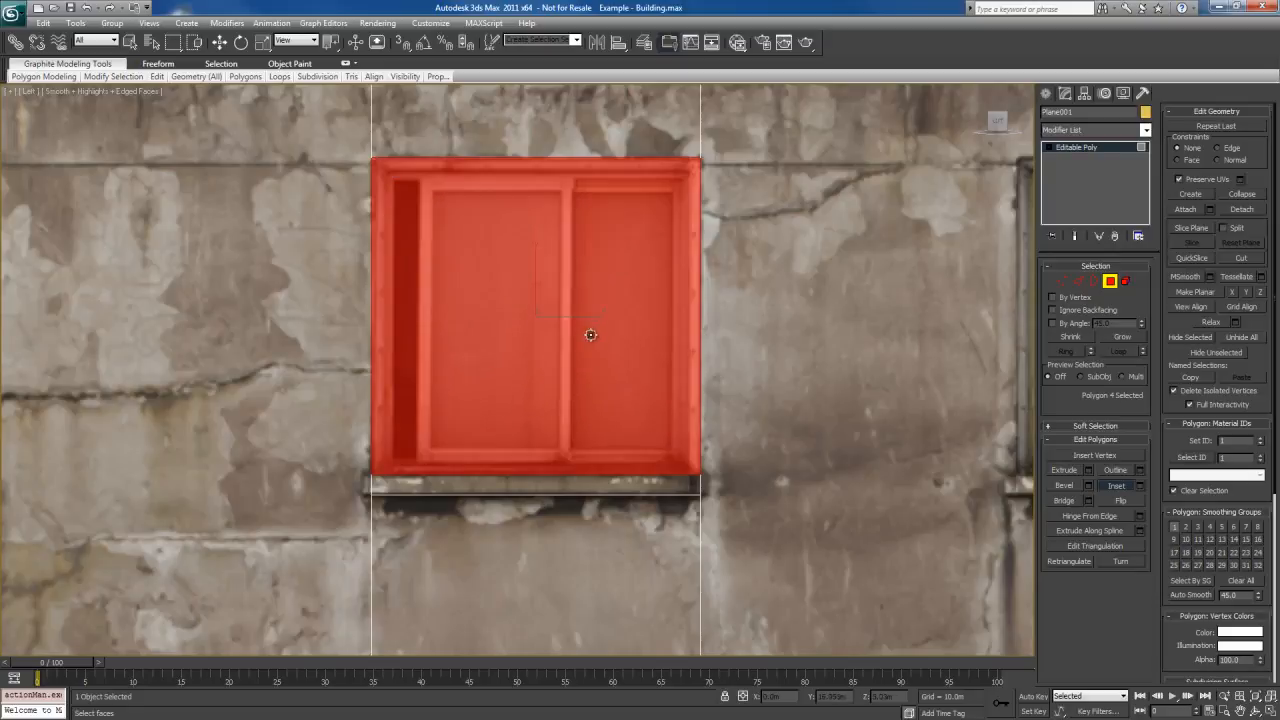
{"action": "middle_click_drag", "start_coordinate": [590, 335], "coordinate": [616, 336]}
{"action": "right_click", "coordinate": [592, 330]}
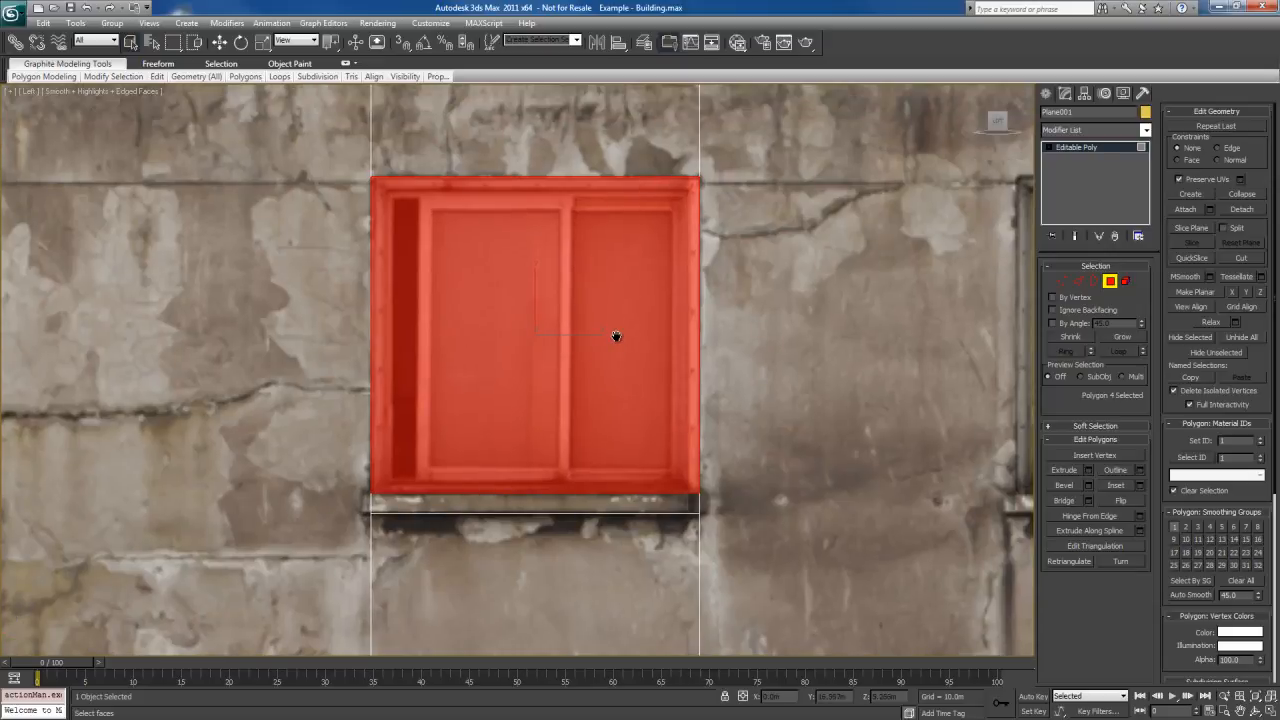
Cut a closed inner outline along the inside of the upper window's frame, starting from the upper-right corner vertex
{"action": "key", "text": "1"}
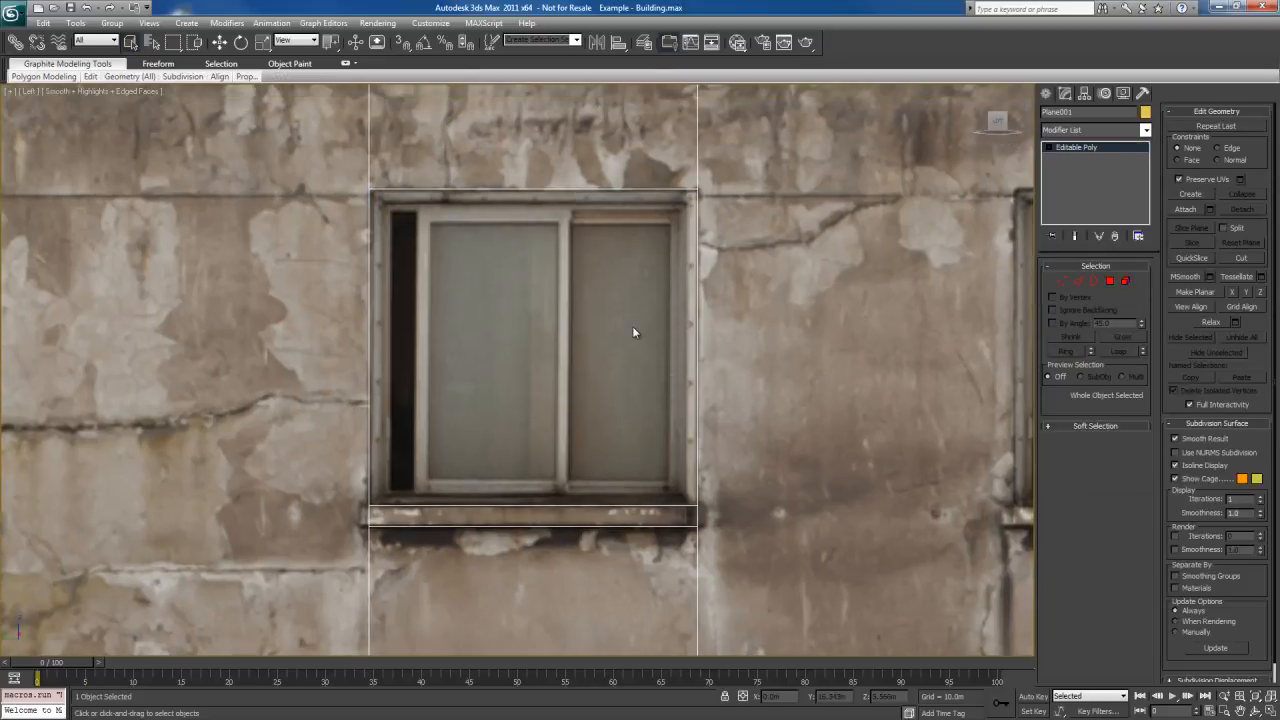
{"action": "right_click", "coordinate": [705, 236]}
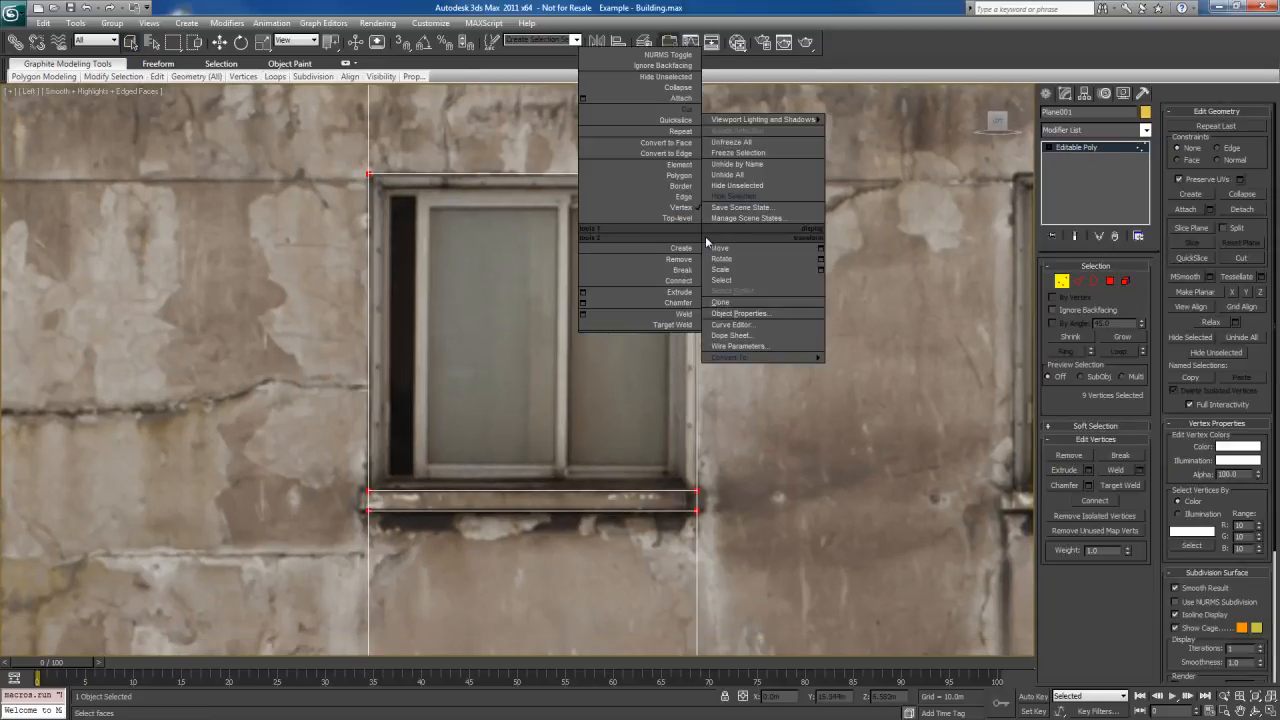
{"action": "left_click", "coordinate": [671, 110]}
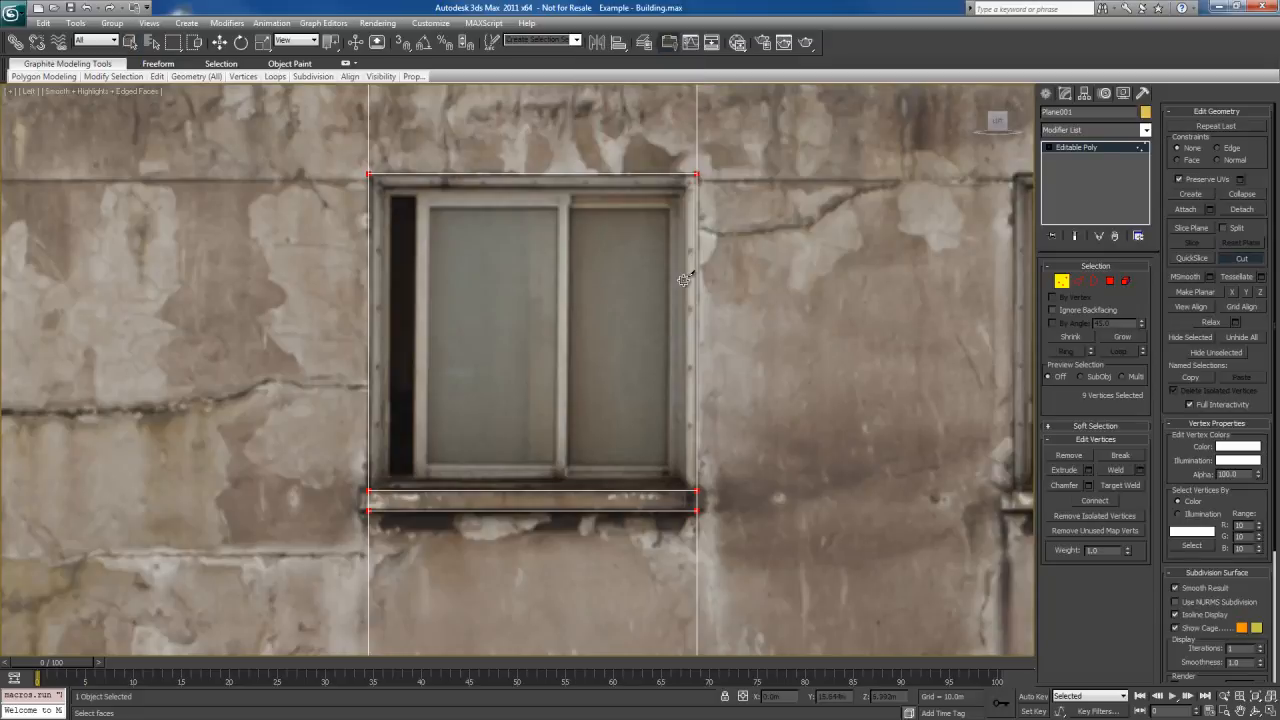
{"action": "middle_click_drag", "start_coordinate": [686, 279], "coordinate": [684, 255]}
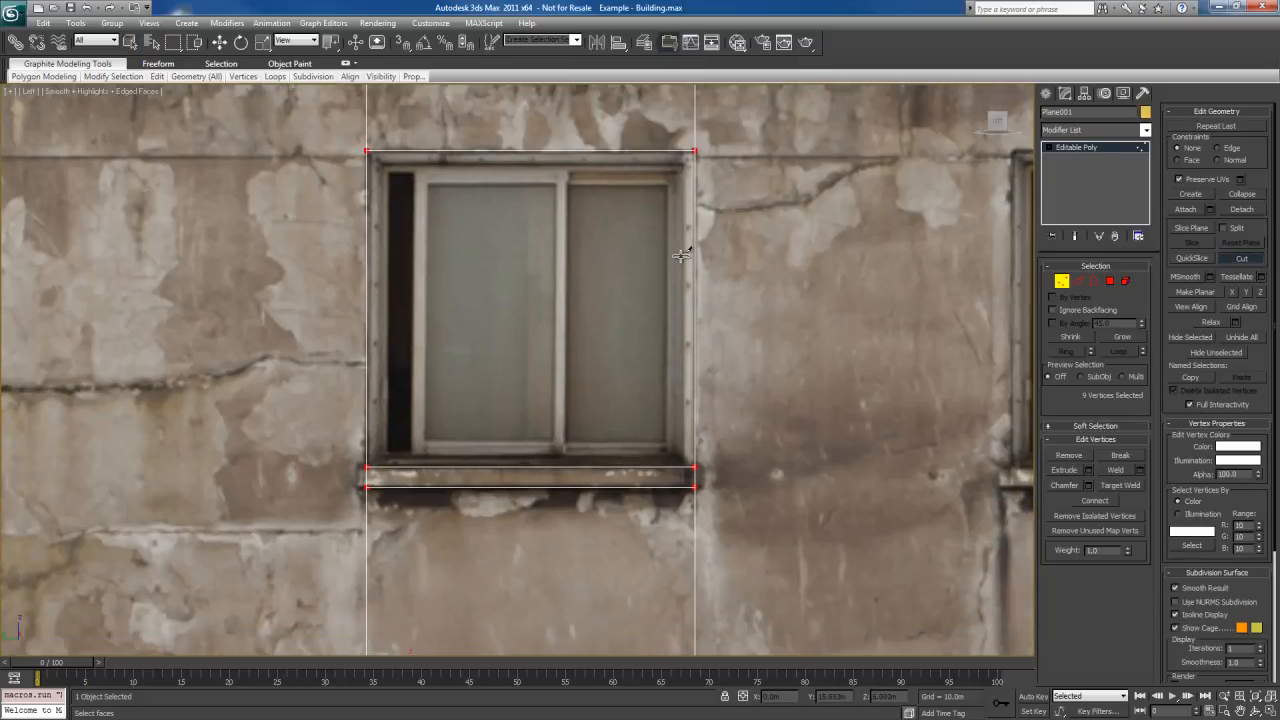
{"action": "left_click", "coordinate": [695, 149]}
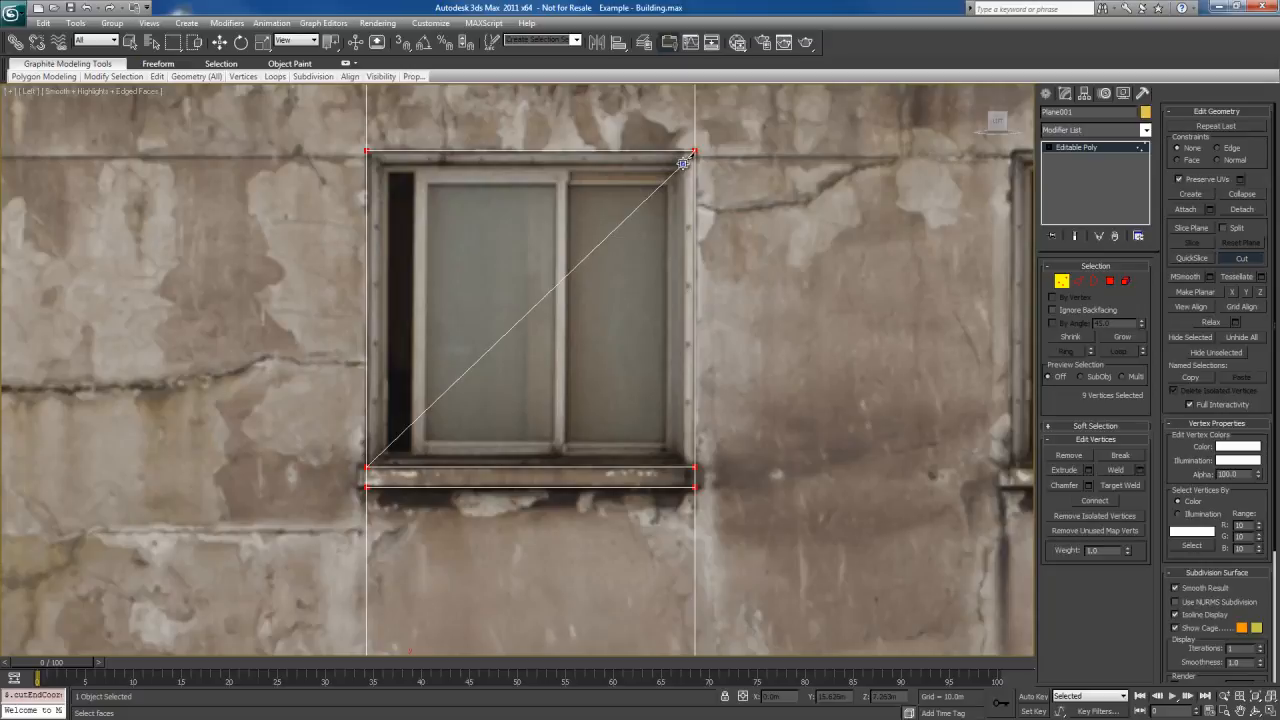
{"action": "left_click", "coordinate": [683, 161]}
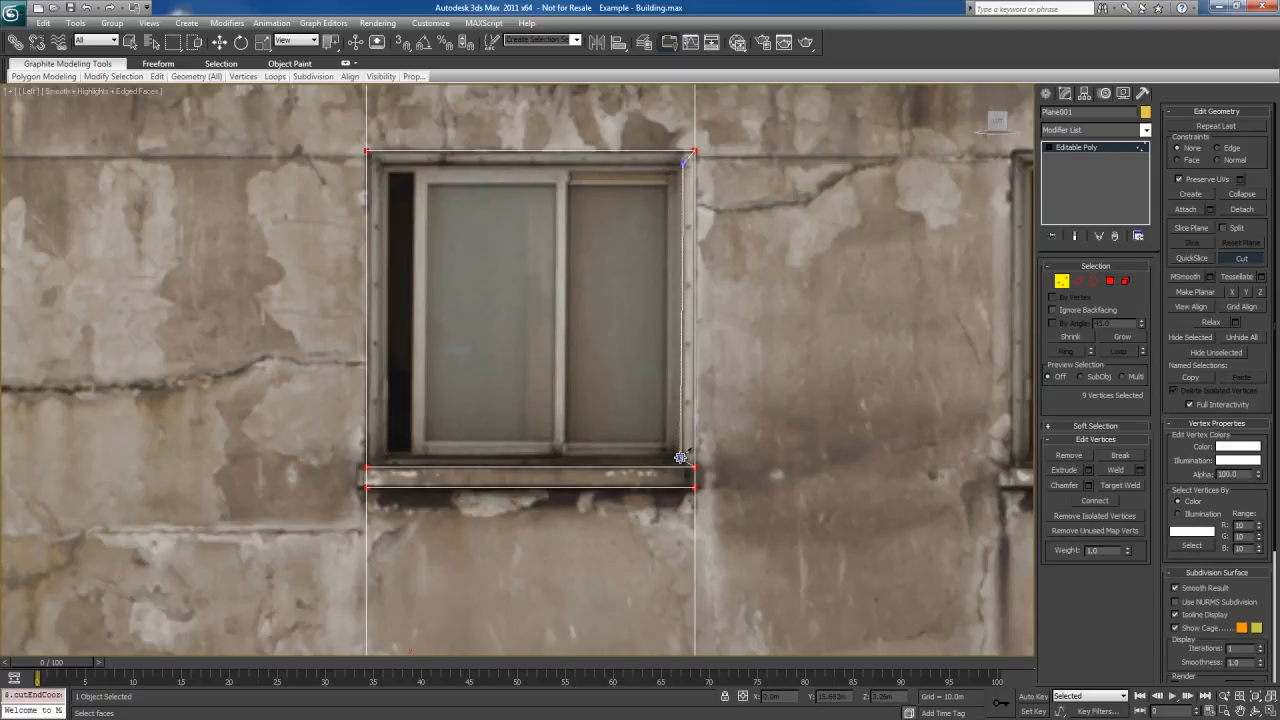
{"action": "left_click", "coordinate": [681, 457]}
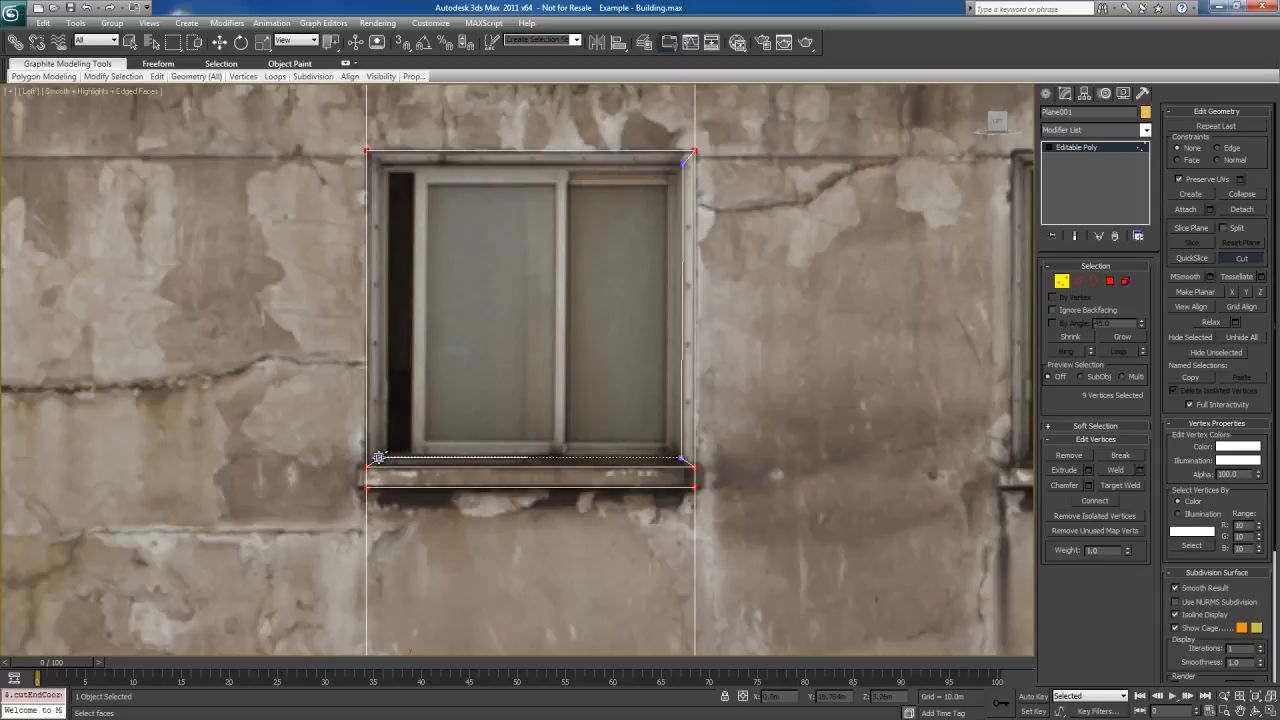
{"action": "left_click", "coordinate": [381, 457]}
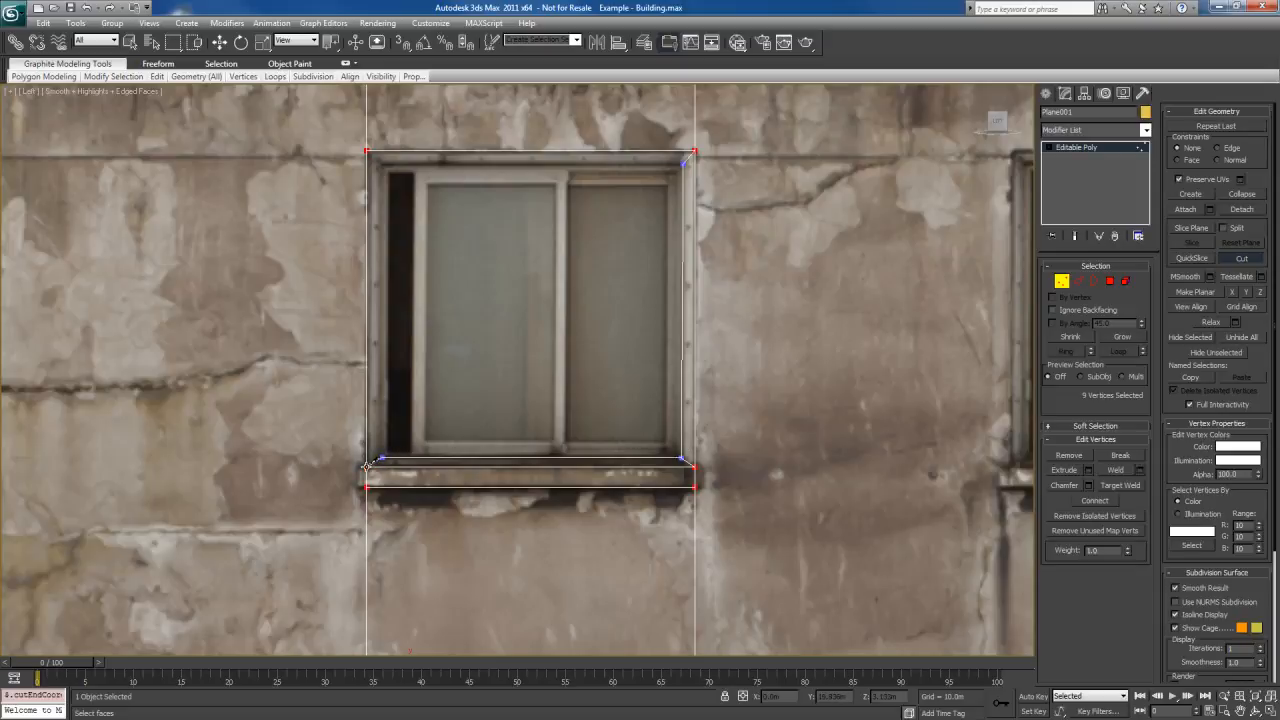
{"action": "left_click", "coordinate": [383, 164]}
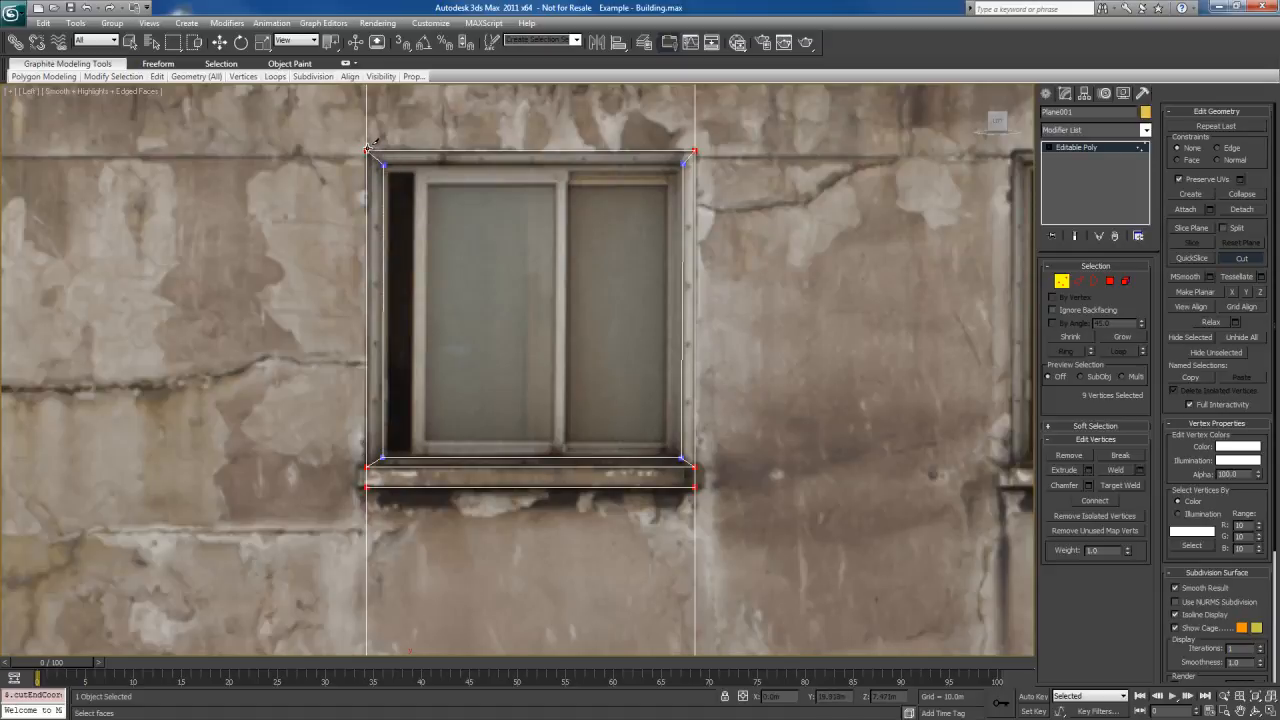
{"action": "left_click", "coordinate": [683, 165]}
{"action": "right_click", "coordinate": [634, 212]}
Select the polygon inside the cut frame outline and show the wall in an angled Perspective view
{"action": "middle_click_drag", "start_coordinate": [622, 303], "coordinate": [644, 335]}
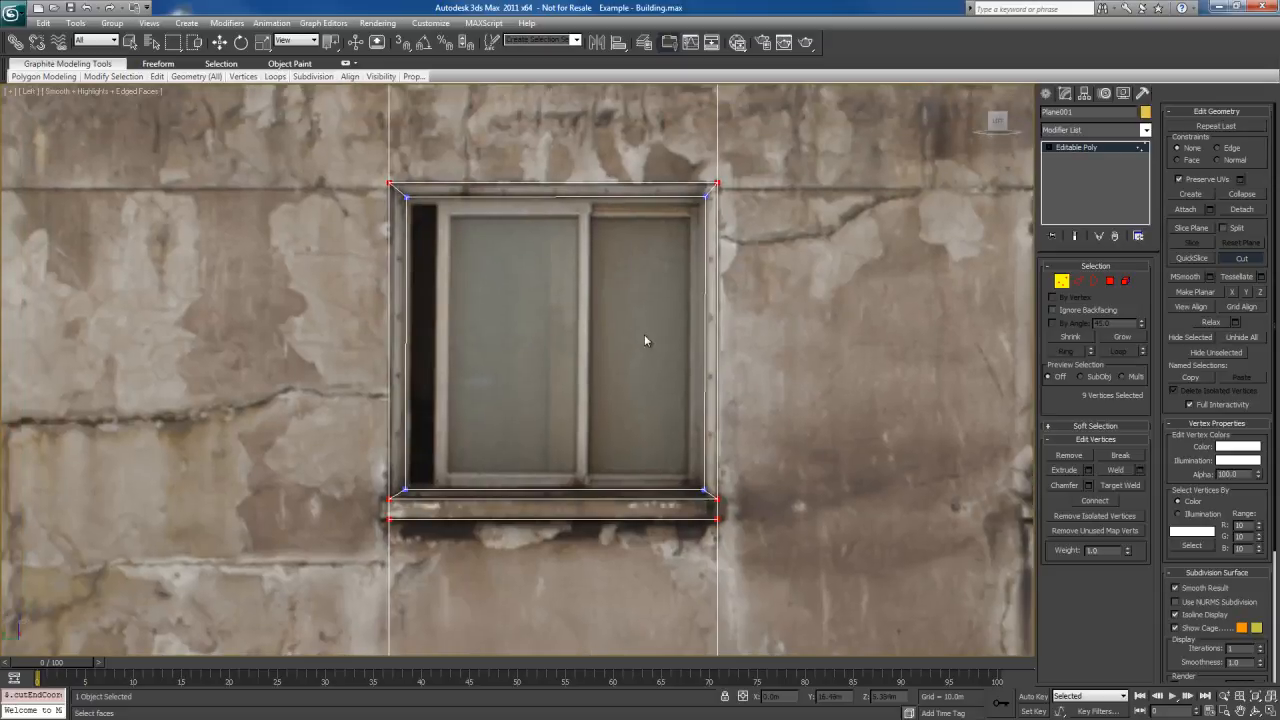
{"action": "scroll", "coordinate": [626, 342], "scroll_direction": "up", "scroll_amount": 3}
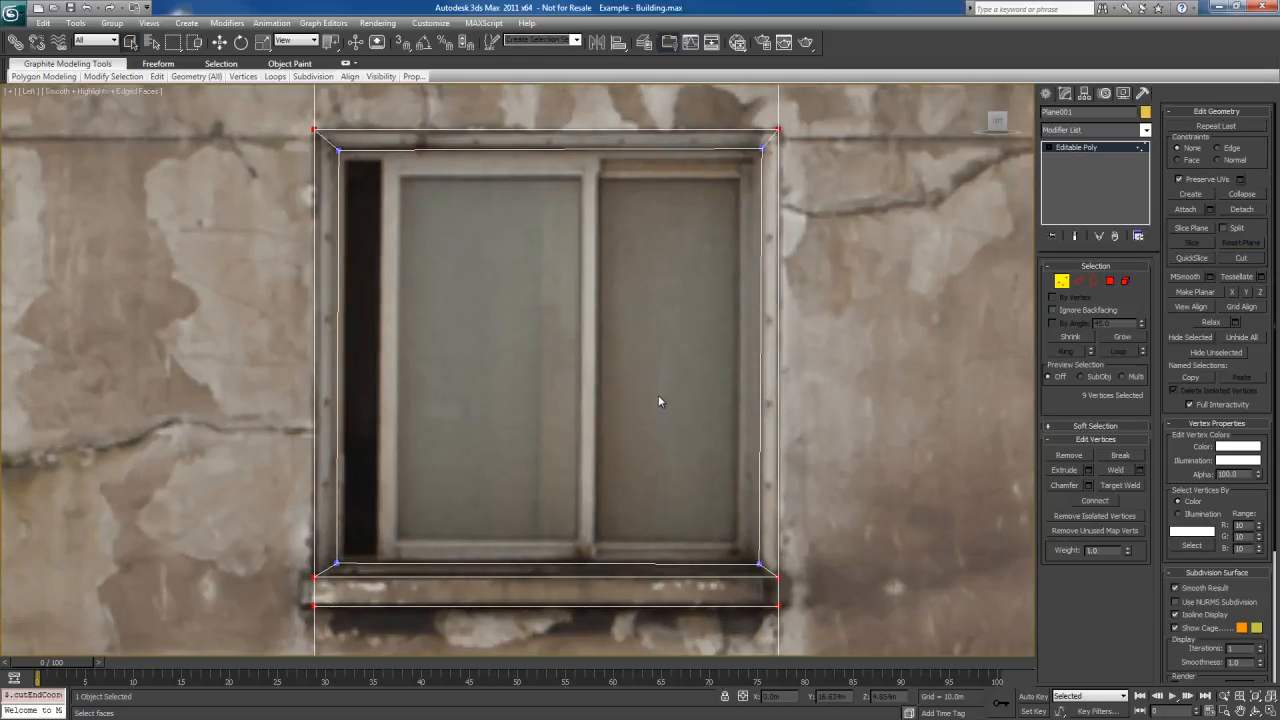
{"action": "key", "text": "4"}
{"action": "left_click", "coordinate": [655, 410]}
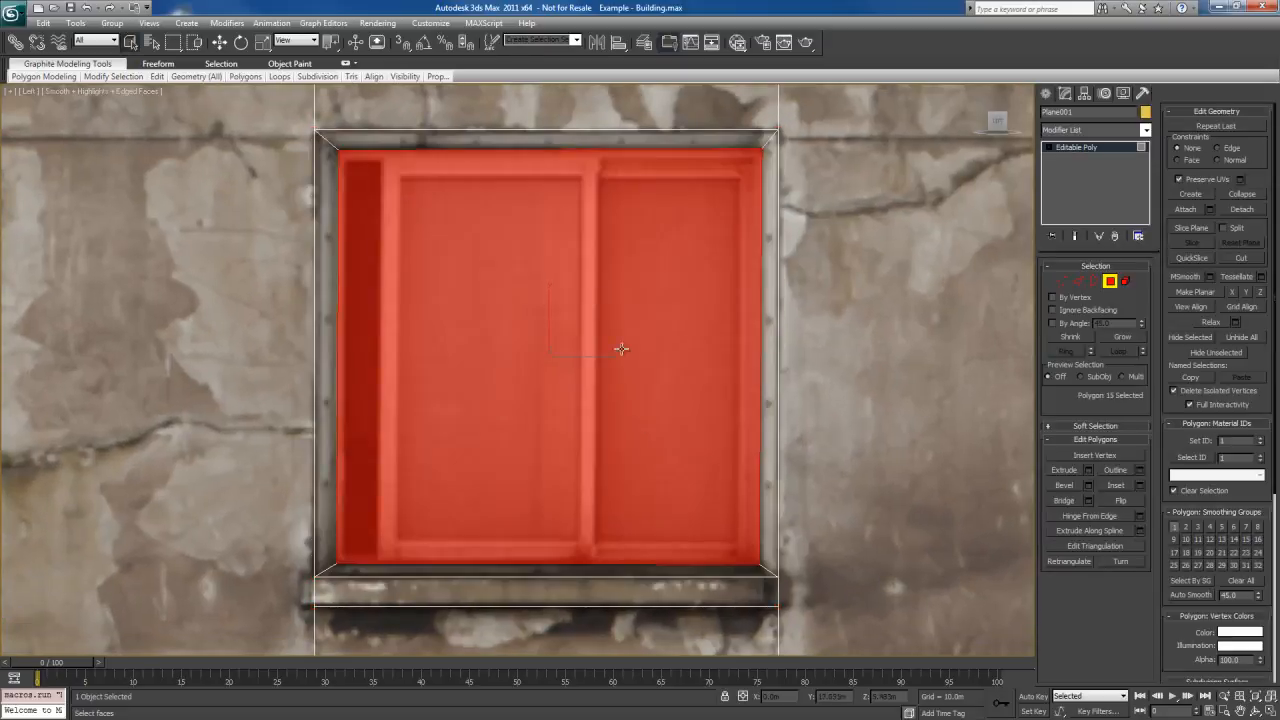
{"action": "middle_click_drag", "start_coordinate": [647, 389], "coordinate": [629, 305]}
{"action": "key", "text": "p"}
{"action": "key", "text": "w"}
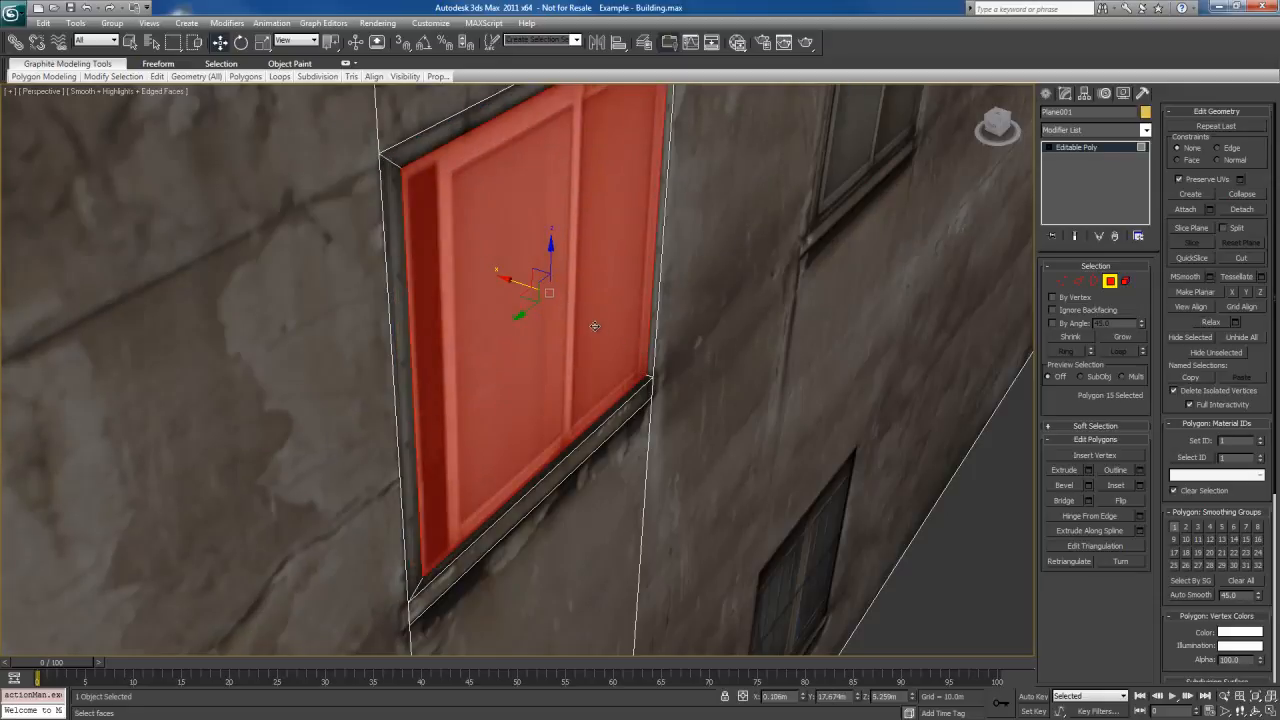
Try to extrude the polygon inside the window frame, and undo the extrusion
{"action": "key", "text": "shift+e"}
{"action": "left_click_drag", "start_coordinate": [587, 309], "coordinate": [583, 317]}
{"action": "key", "text": "ctrl+z"}
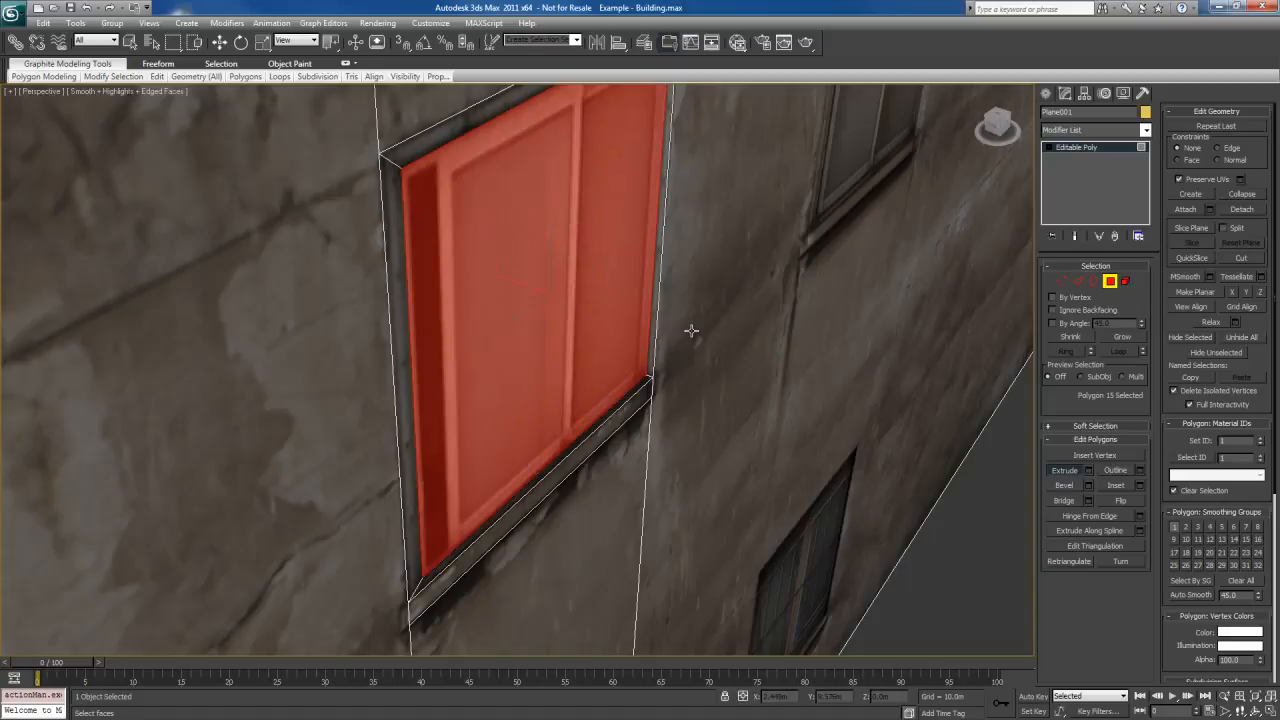
Move the polygon inside the frame back into the wall to recess the upper window
{"action": "key", "text": "w"}
{"action": "left_click_drag", "start_coordinate": [510, 280], "coordinate": [496, 302]}
{"action": "middle_click_drag", "start_coordinate": [803, 423], "coordinate": [719, 412], "text": "alt"}
{"action": "middle_click_drag", "start_coordinate": [734, 474], "coordinate": [660, 395]}
Extrude the sill polygon below the upper window and pull its front face out from the wall to about X -0.06 m
{"action": "scroll", "coordinate": [656, 415], "scroll_direction": "down", "scroll_amount": 2}
{"action": "key", "text": "r"}
{"action": "scroll", "coordinate": [650, 430], "scroll_direction": "up", "scroll_amount": 2}
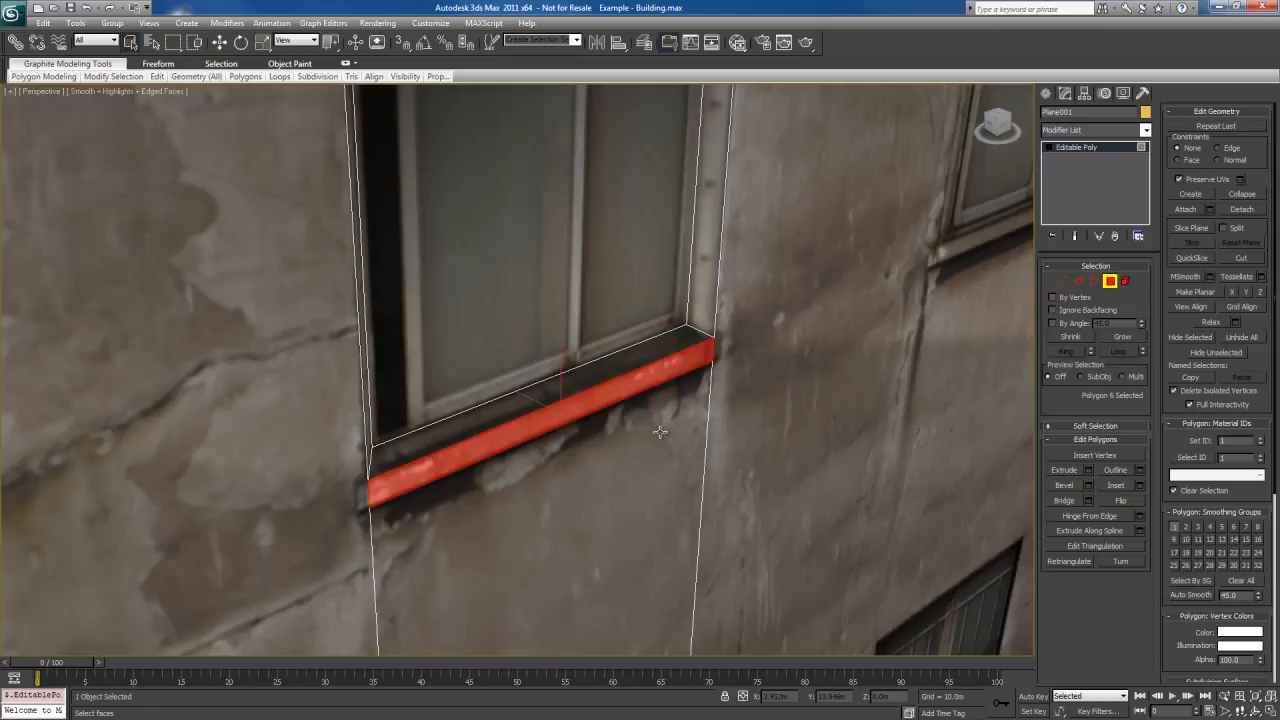
{"action": "key", "text": "shift+e"}
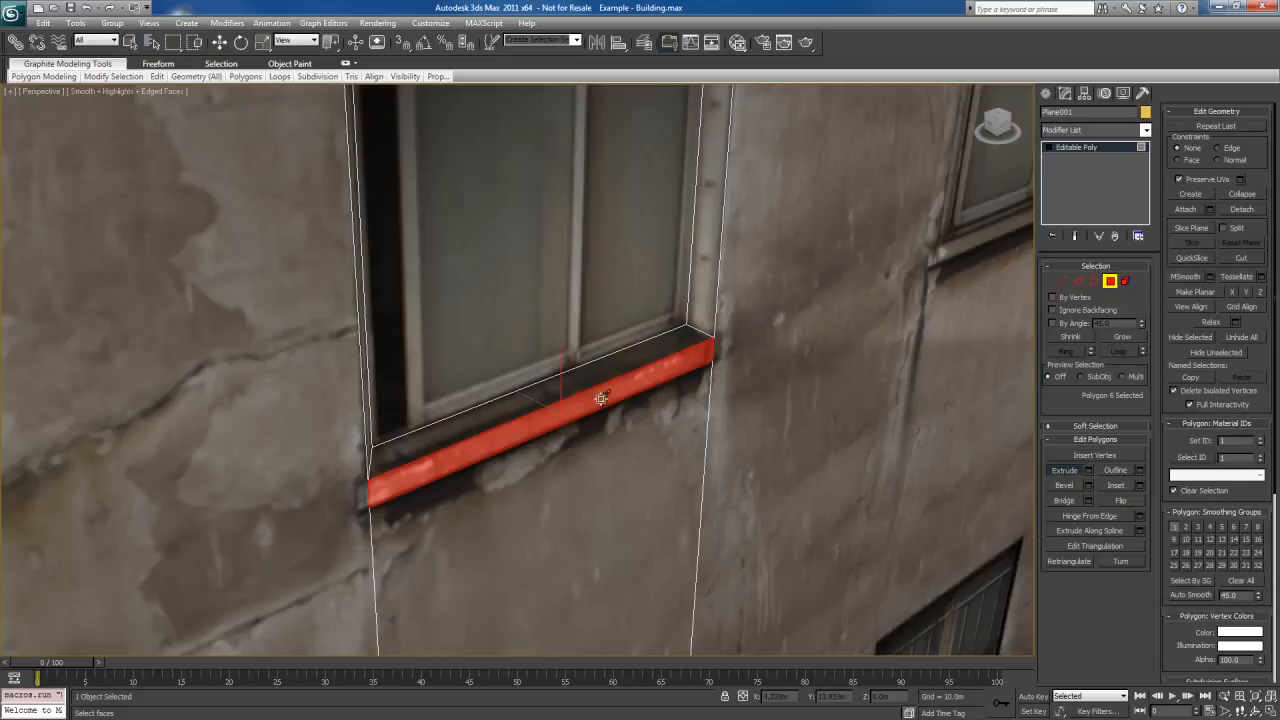
{"action": "left_click_drag", "start_coordinate": [568, 408], "coordinate": [542, 405]}
{"action": "key", "text": "w"}
{"action": "middle_click_drag", "start_coordinate": [542, 405], "coordinate": [666, 423], "text": "alt"}
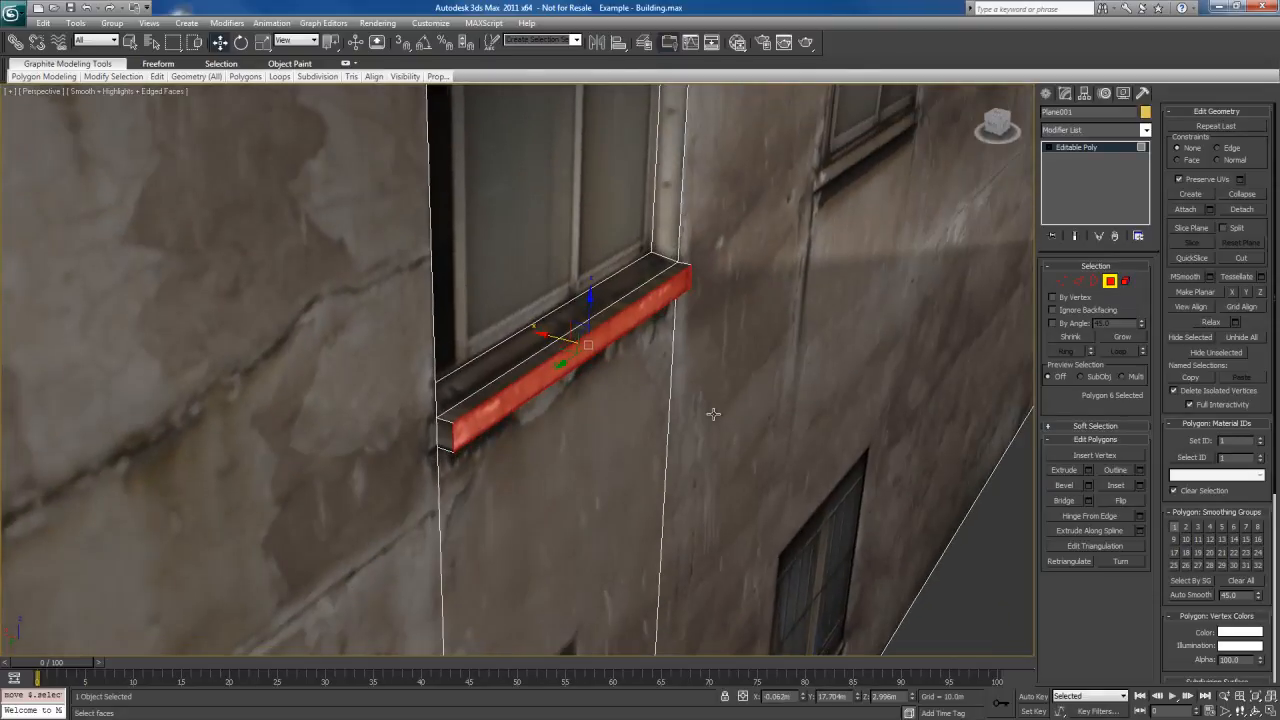
Extrude the polygon at the sill's right end and move it sideways past the window frame
{"action": "middle_click_drag", "start_coordinate": [740, 395], "coordinate": [578, 440], "text": "alt"}
{"action": "left_click", "coordinate": [656, 423]}
{"action": "middle_click_drag", "start_coordinate": [492, 421], "coordinate": [640, 410], "text": "alt"}
{"action": "left_click", "coordinate": [542, 451], "text": "shift"}
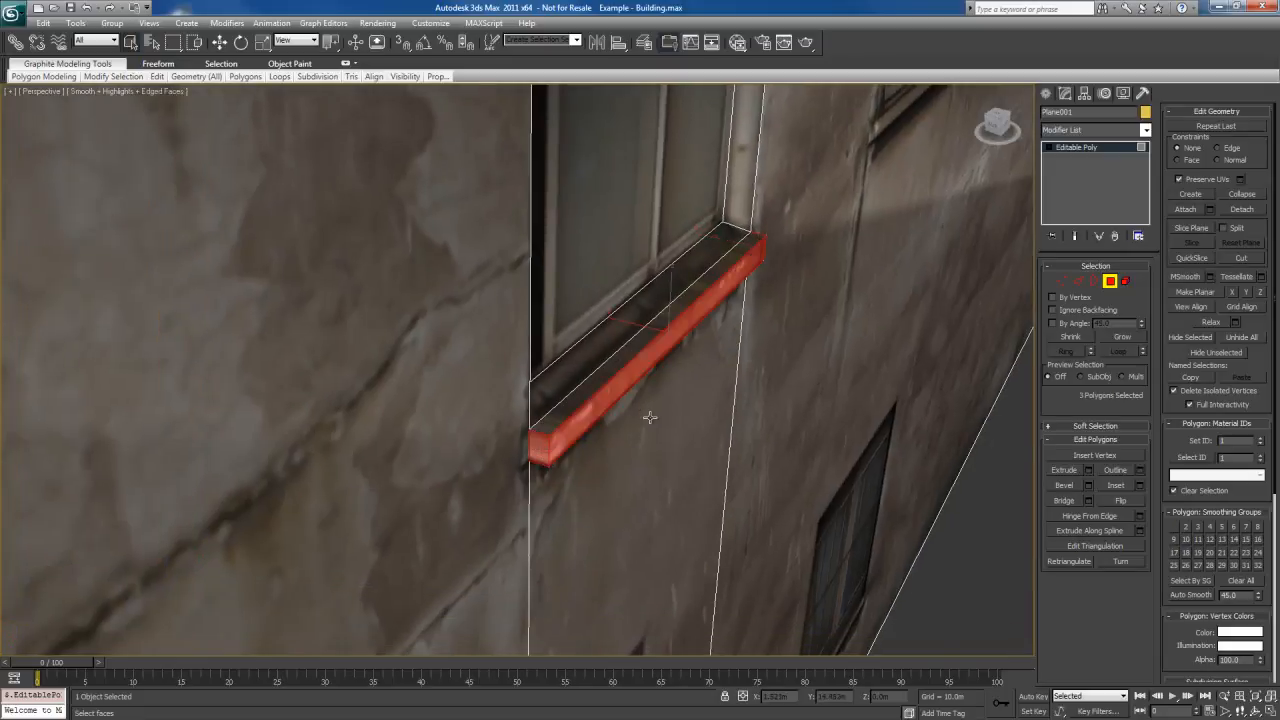
{"action": "left_click", "coordinate": [545, 437]}
{"action": "middle_click_drag", "start_coordinate": [545, 437], "coordinate": [738, 458], "text": "alt"}
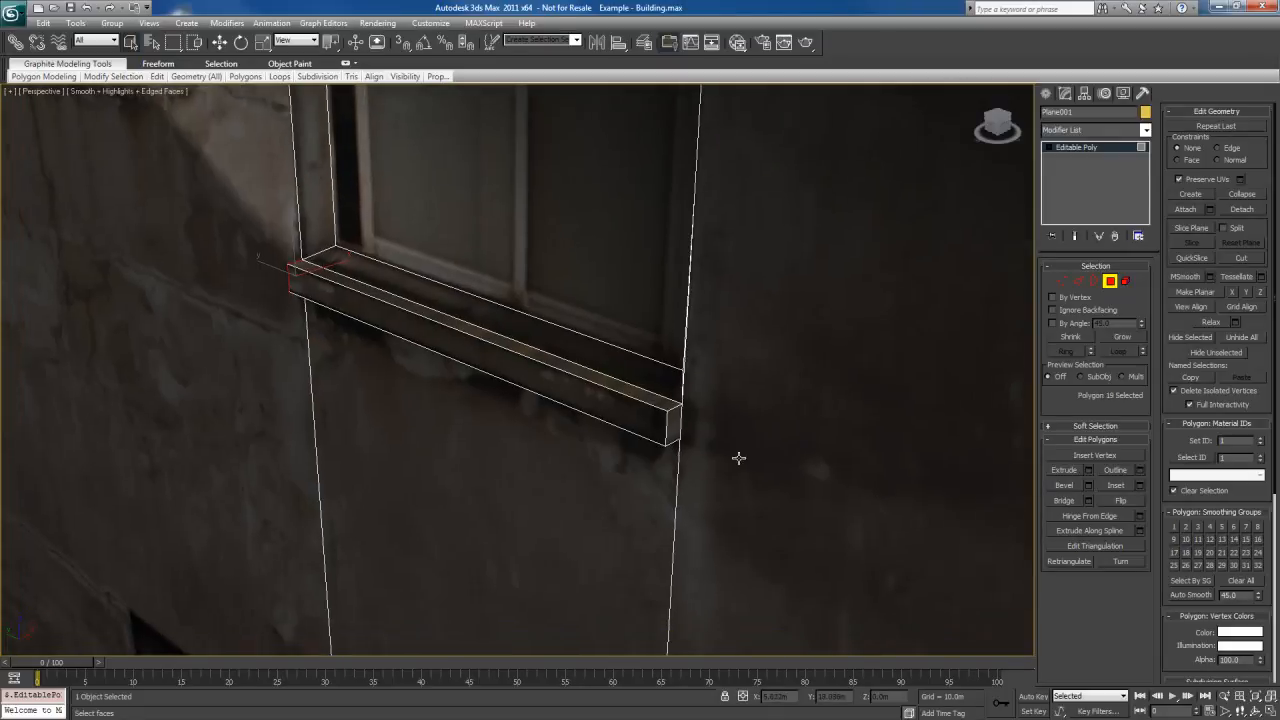
{"action": "left_click", "coordinate": [660, 428]}
{"action": "key", "text": "shift+e"}
{"action": "key", "text": "w"}
{"action": "mouse_move", "coordinate": [679, 424]}
{"action": "left_mouse_down"}
{"action": "mouse_move", "coordinate": [688, 408]}
{"action": "mouse_move", "coordinate": [661, 423]}
{"action": "left_mouse_up"}
Extrude the polygon at the sill's left end and move it sideways beyond the vertical edge
{"action": "middle_click_drag", "start_coordinate": [613, 444], "coordinate": [651, 432], "text": "alt"}
{"action": "left_click", "coordinate": [571, 417]}
{"action": "key", "text": "shift+e"}
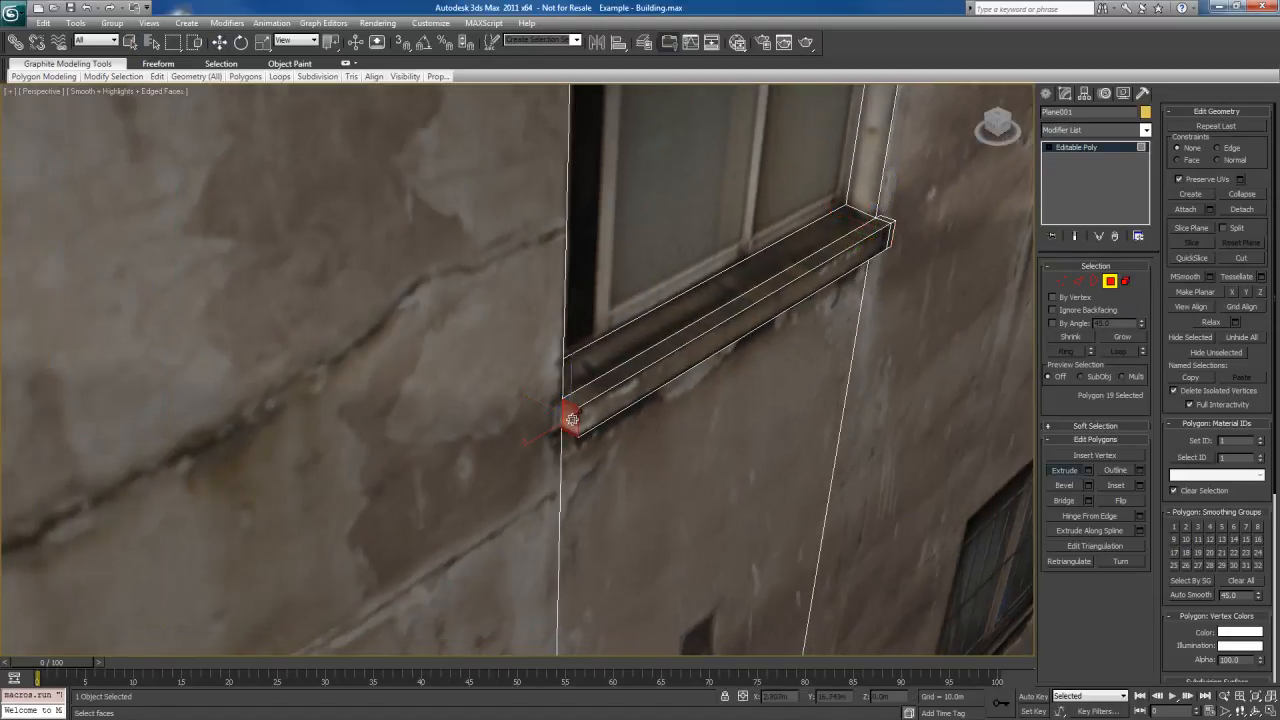
{"action": "left_click_drag", "start_coordinate": [571, 424], "coordinate": [572, 415]}
{"action": "key", "text": "w"}
{"action": "left_click_drag", "start_coordinate": [503, 460], "coordinate": [528, 445]}
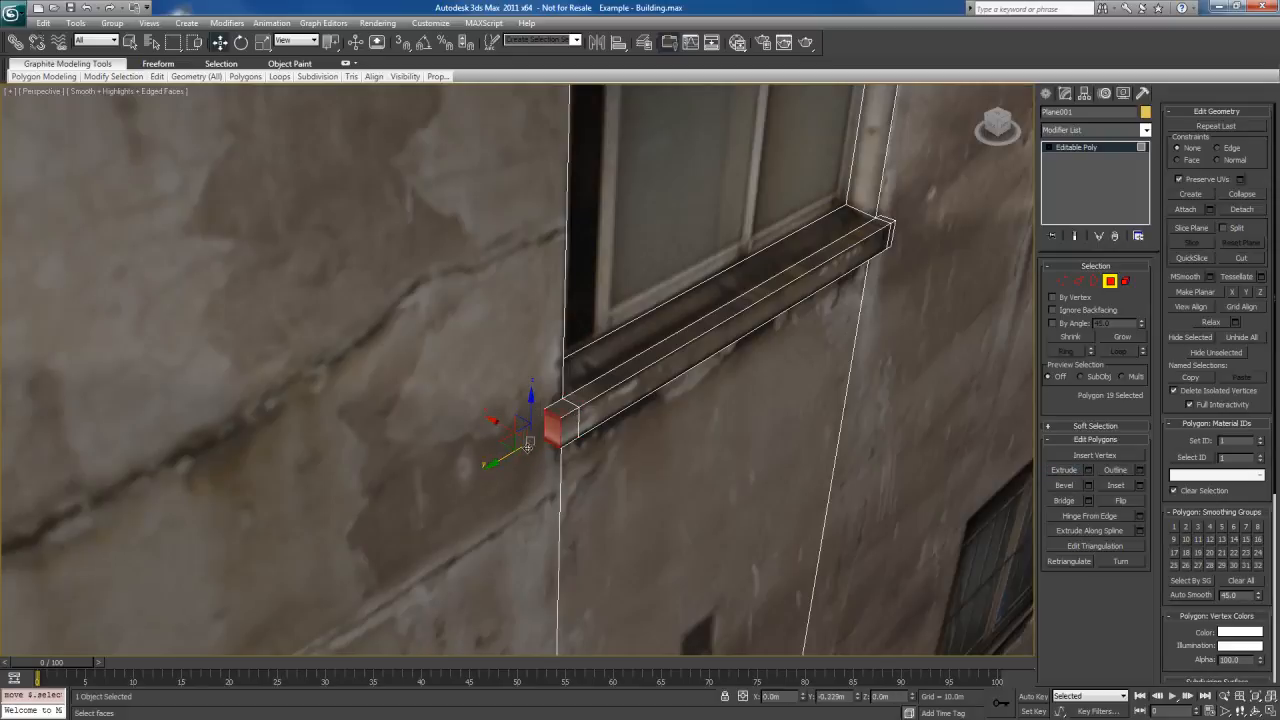
Return to the Left view and examine the first column's lower barred window, its sill and the small opening beneath it
{"action": "middle_click_drag", "start_coordinate": [822, 452], "coordinate": [722, 370], "text": "alt"}
{"action": "scroll", "coordinate": [766, 446], "scroll_direction": "down", "scroll_amount": 5}
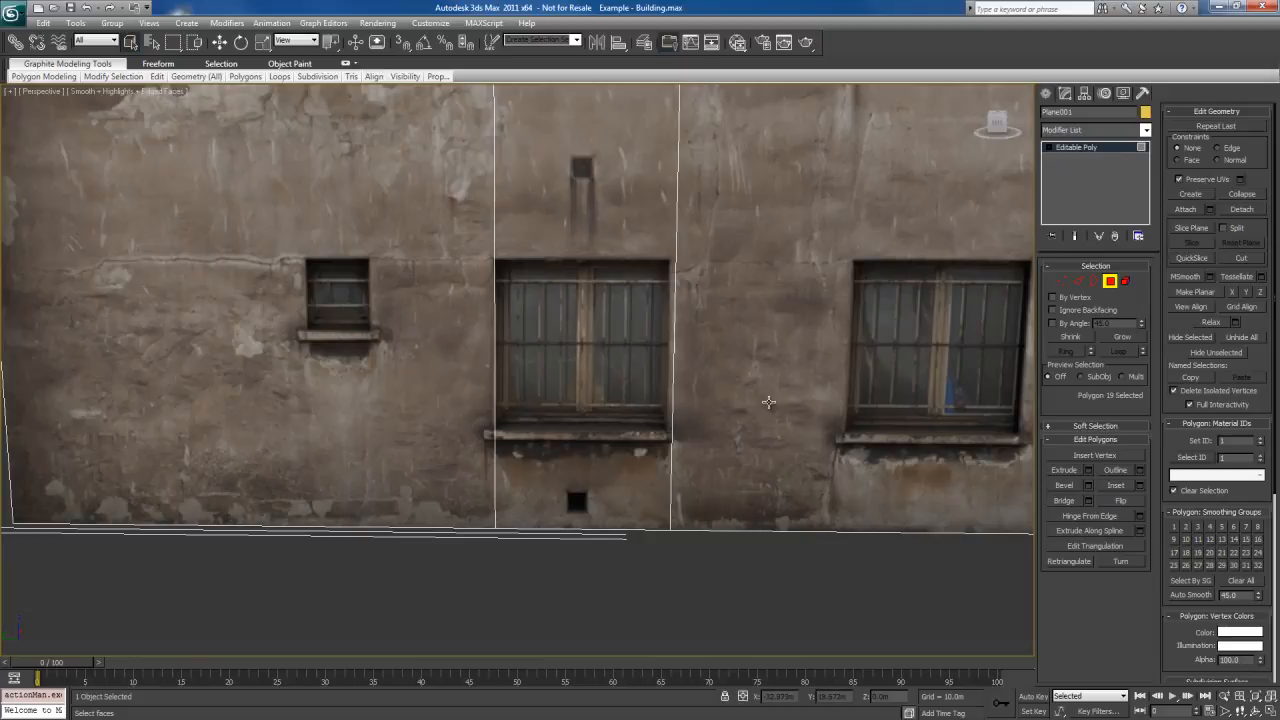
{"action": "middle_click_drag", "start_coordinate": [742, 453], "coordinate": [736, 300]}
{"action": "scroll", "coordinate": [726, 362], "scroll_direction": "up", "scroll_amount": 5}
{"action": "middle_click_drag", "start_coordinate": [731, 360], "coordinate": [649, 317]}
{"action": "key", "text": "l"}
{"action": "scroll", "coordinate": [612, 389], "scroll_direction": "down", "scroll_amount": 2}
{"action": "scroll", "coordinate": [649, 317], "scroll_direction": "down", "scroll_amount": 5}
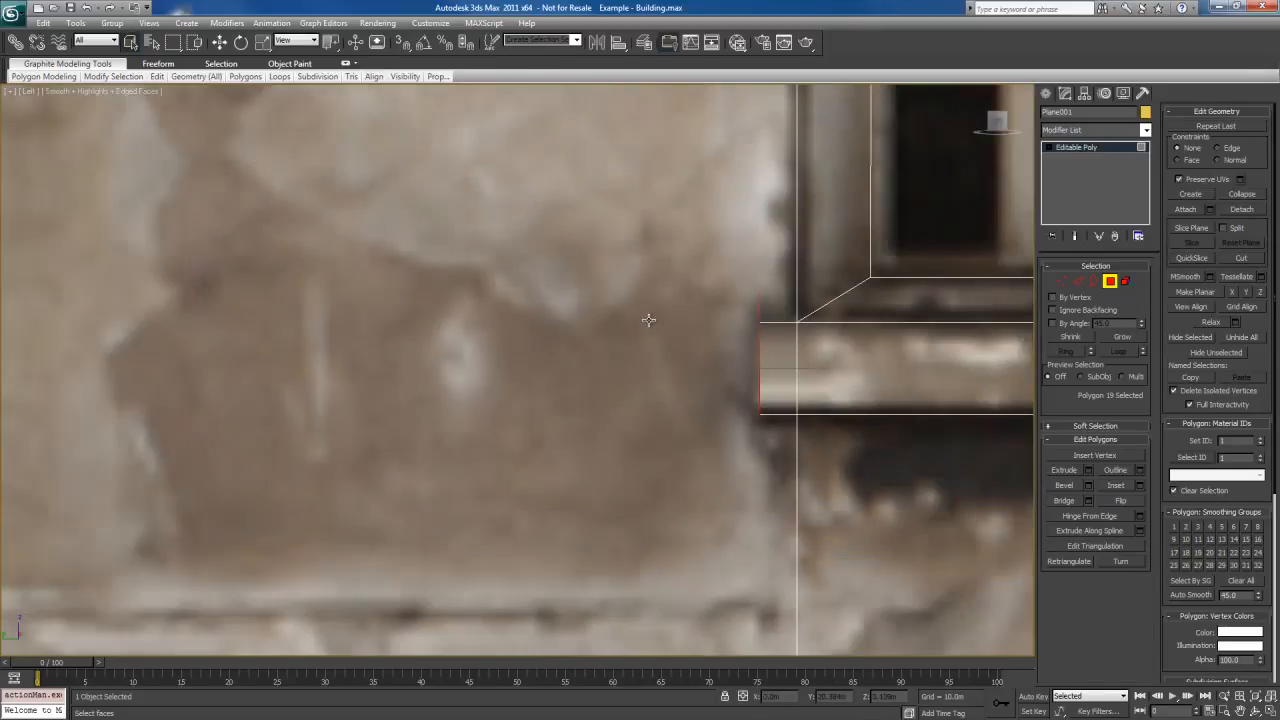
{"action": "middle_click_drag", "start_coordinate": [749, 500], "coordinate": [837, 486]}
{"action": "scroll", "coordinate": [700, 435], "scroll_direction": "down", "scroll_amount": 3}
{"action": "middle_click_drag", "start_coordinate": [676, 429], "coordinate": [603, 323]}
{"action": "scroll", "coordinate": [603, 323], "scroll_direction": "down", "scroll_amount": 3}
{"action": "scroll", "coordinate": [449, 329], "scroll_direction": "up", "scroll_amount": 4}
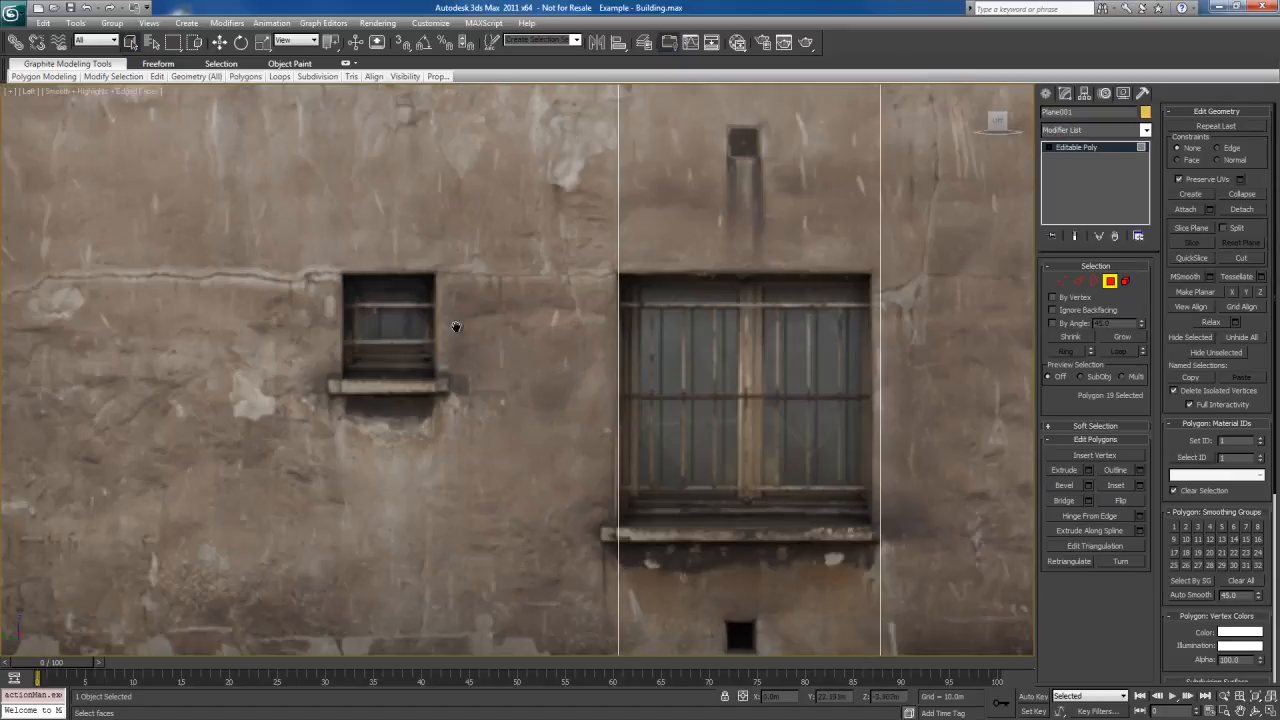
{"action": "middle_click_drag", "start_coordinate": [543, 363], "coordinate": [504, 213]}
{"action": "scroll", "coordinate": [597, 305], "scroll_direction": "up", "scroll_amount": 2}
{"action": "middle_click_drag", "start_coordinate": [597, 311], "coordinate": [642, 249]}
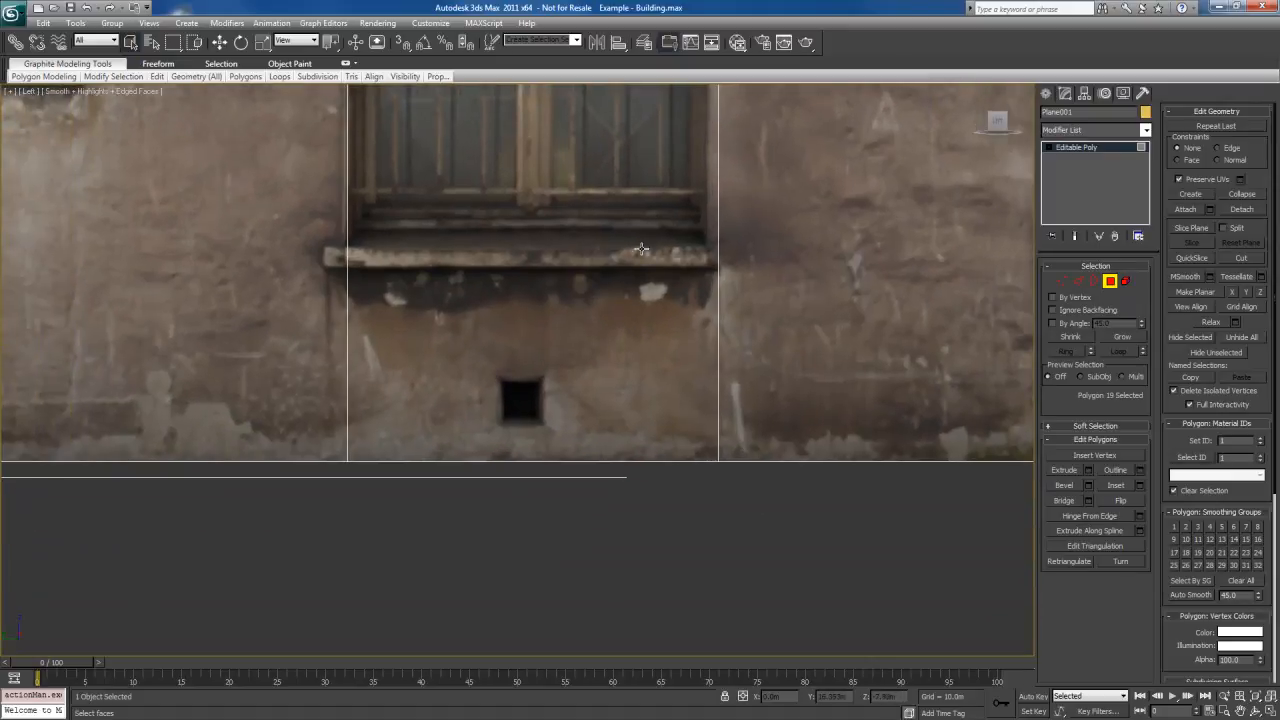
Examine the small square opening beneath the first column's lower window, and look over the whole facade's windows
{"action": "middle_click_drag", "start_coordinate": [529, 400], "coordinate": [571, 384]}
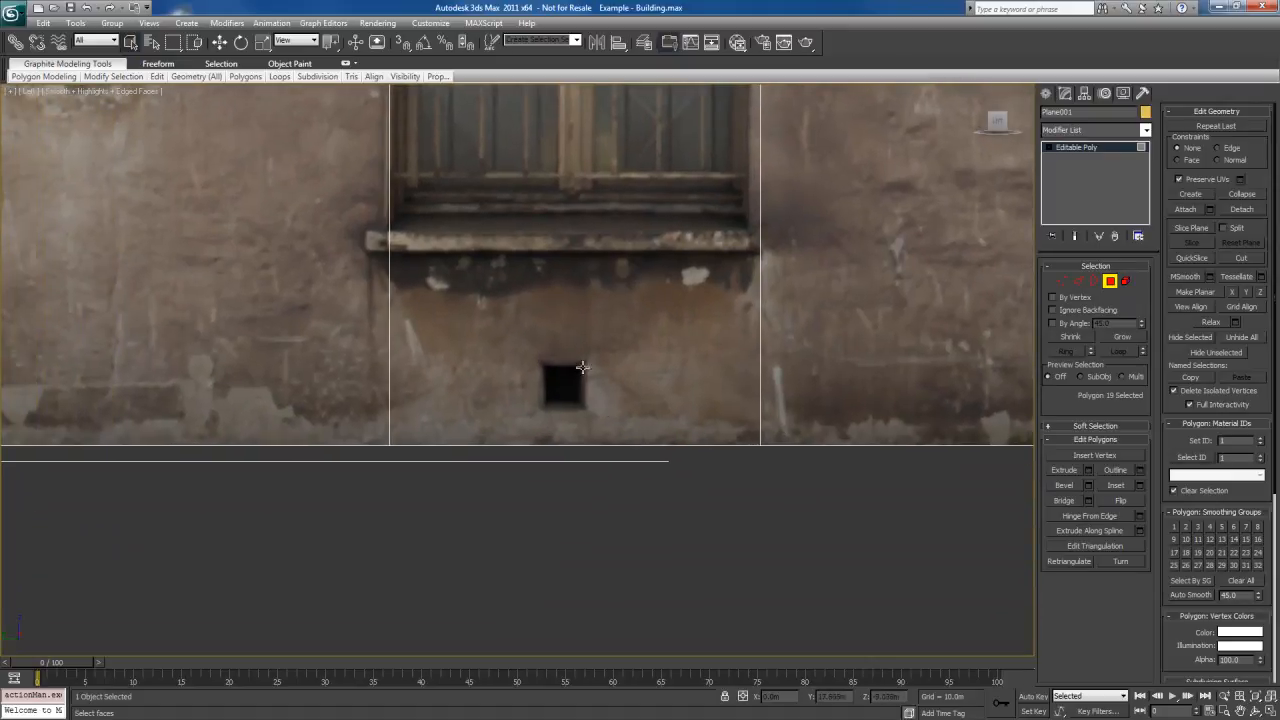
{"action": "scroll", "coordinate": [590, 375], "scroll_direction": "up", "scroll_amount": 3}
{"action": "scroll", "coordinate": [586, 414], "scroll_direction": "down", "scroll_amount": 8}
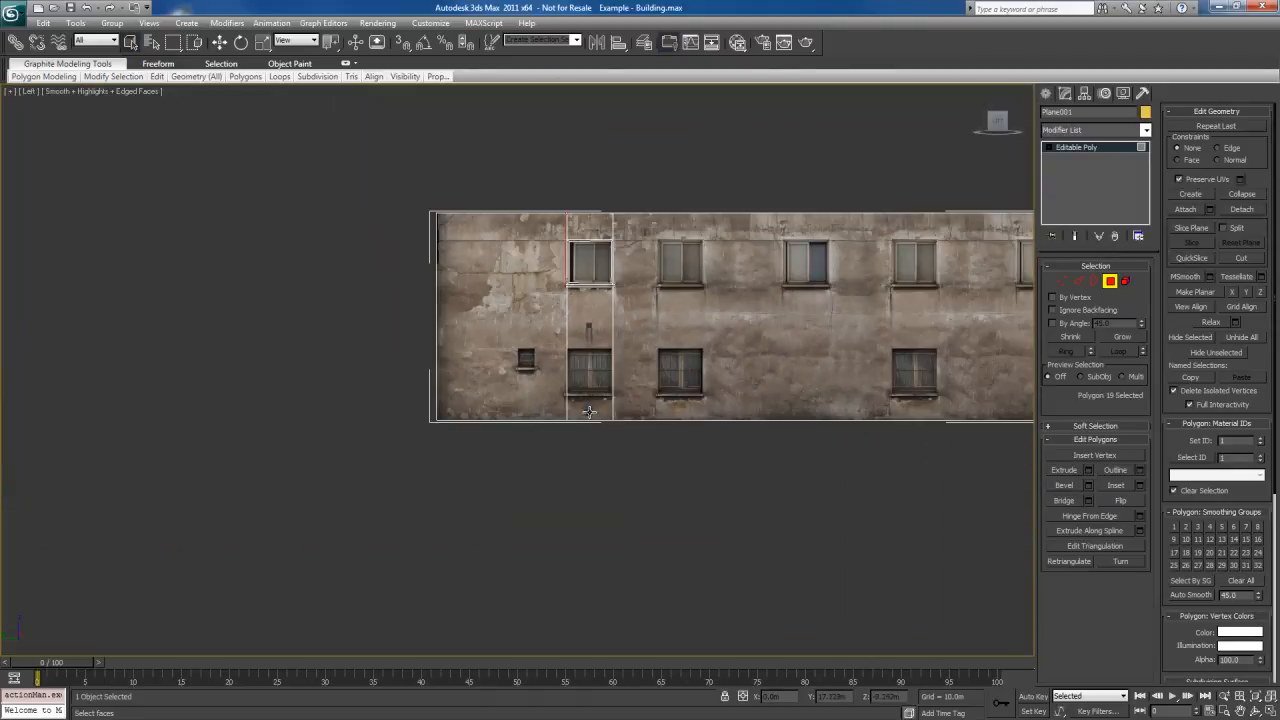
{"action": "middle_click_drag", "start_coordinate": [586, 414], "coordinate": [606, 345]}
{"action": "scroll", "coordinate": [606, 345], "scroll_direction": "up", "scroll_amount": 2}
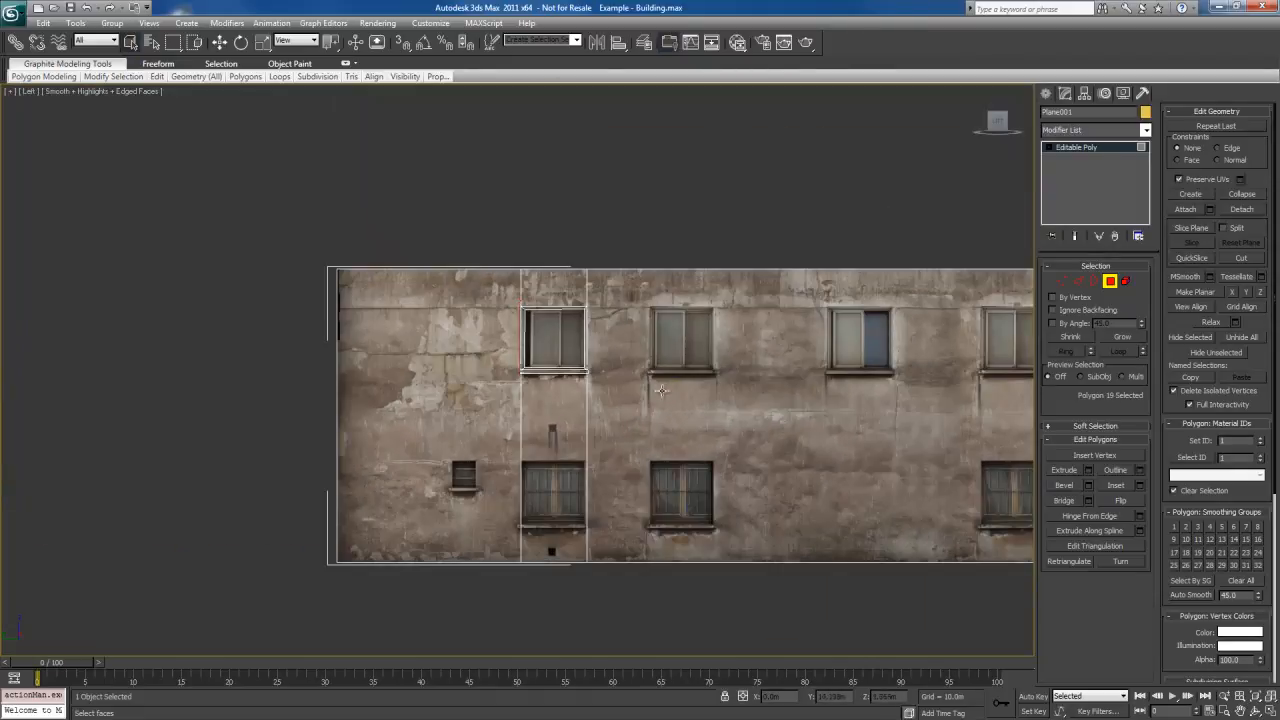
{"action": "middle_click_drag", "start_coordinate": [660, 394], "coordinate": [658, 351]}
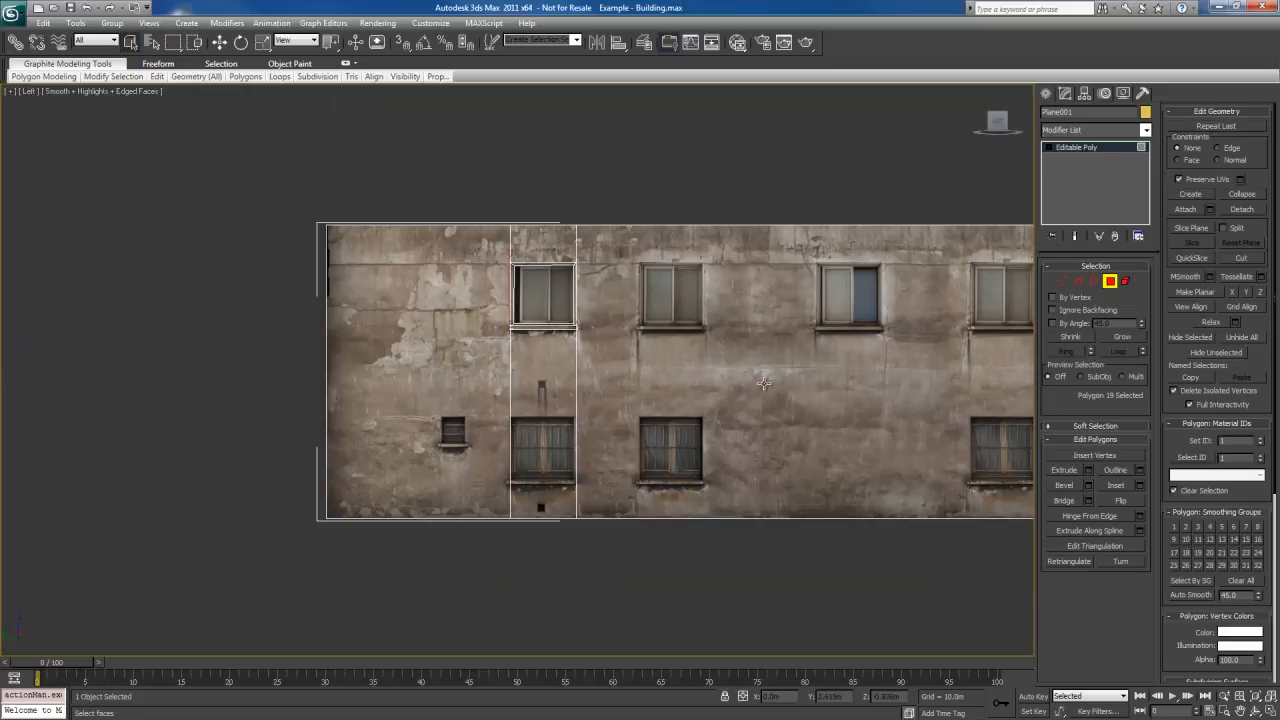
Leave polygon editing and inspect the entire wall with its recessed window and sill from an angled Perspective view
{"action": "key", "text": "4"}
{"action": "key", "text": "p"}
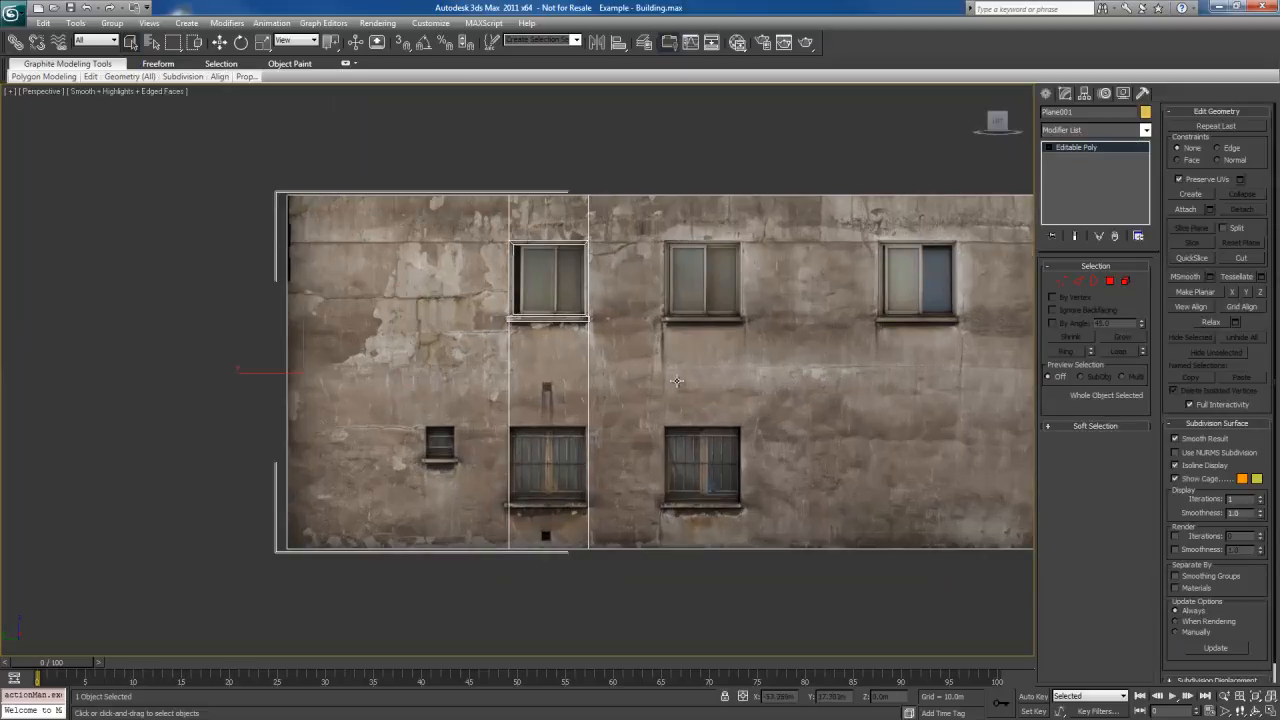
{"action": "mouse_move", "coordinate": [679, 377]}
{"action": "middle_mouse_down", "text": "alt"}
{"action": "mouse_move", "coordinate": [536, 417]}
{"action": "mouse_move", "coordinate": [600, 395]}
{"action": "mouse_move", "coordinate": [617, 362]}
{"action": "mouse_move", "coordinate": [697, 356]}
{"action": "mouse_move", "coordinate": [676, 362]}
{"action": "middle_mouse_up", "text": "alt"}
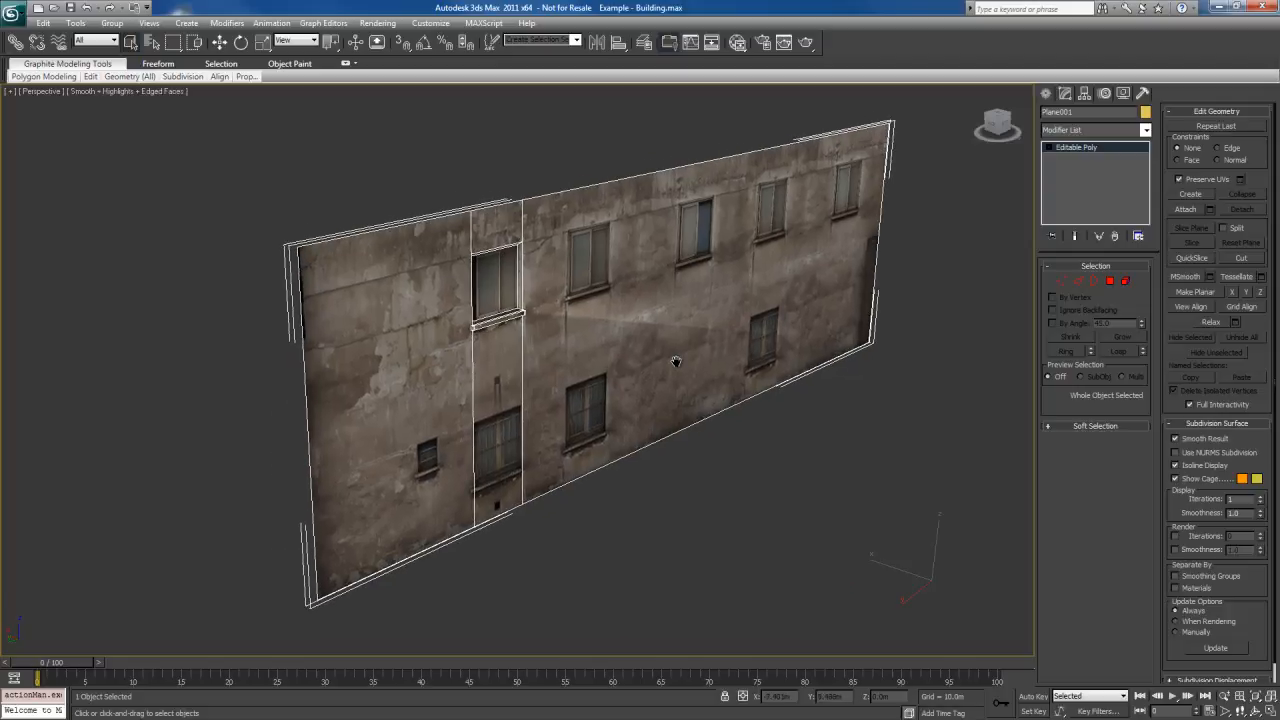